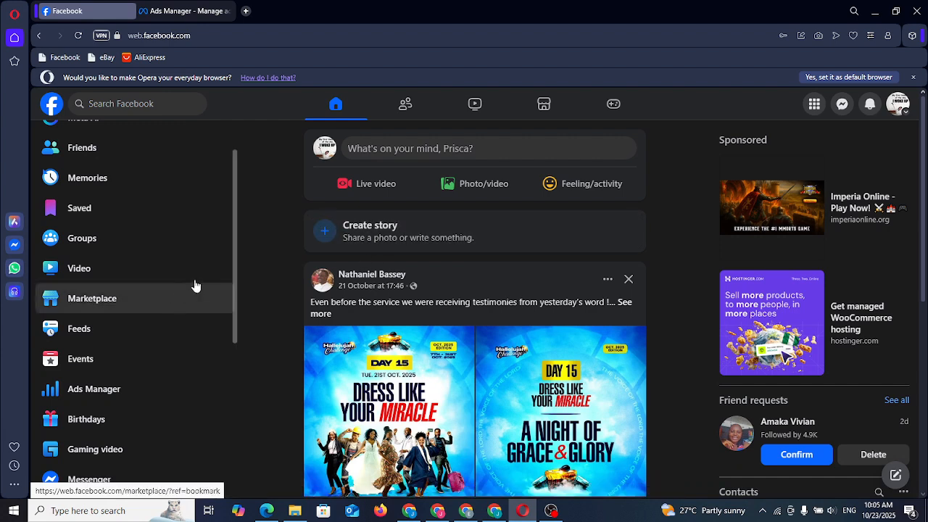
- Open Ads Manager from the Facebook shortcuts, keep only one Ads Manager tab on the Campaigns page and dismiss the opportunity score details
drag(232, 282, 241, 212)
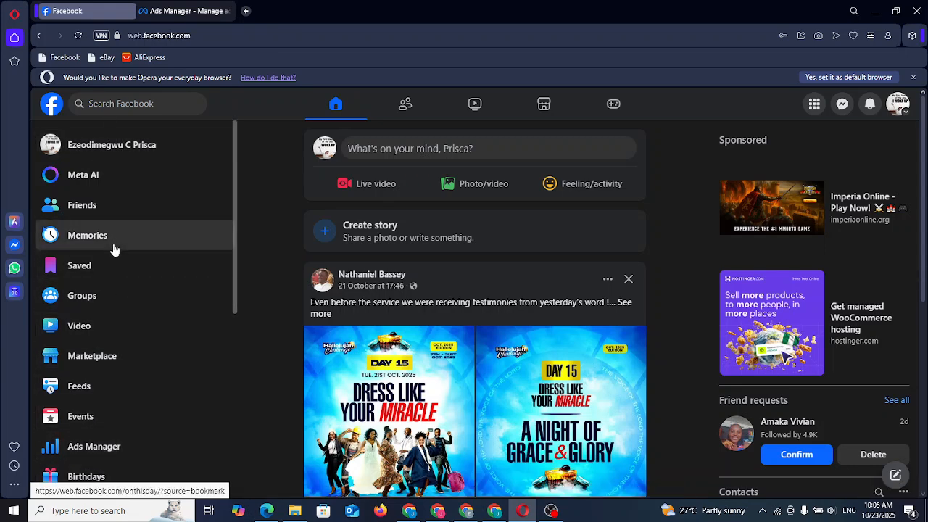
right_click(100, 449)
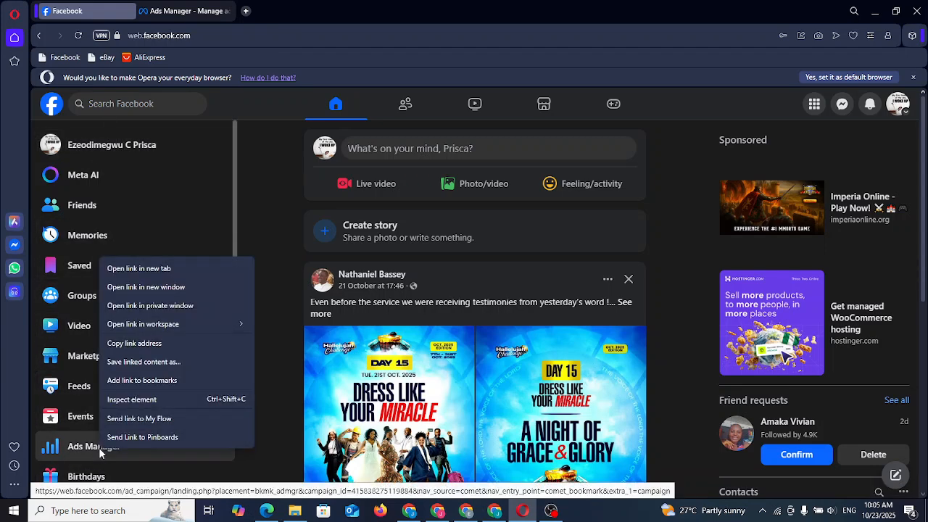
click(139, 269)
click(192, 11)
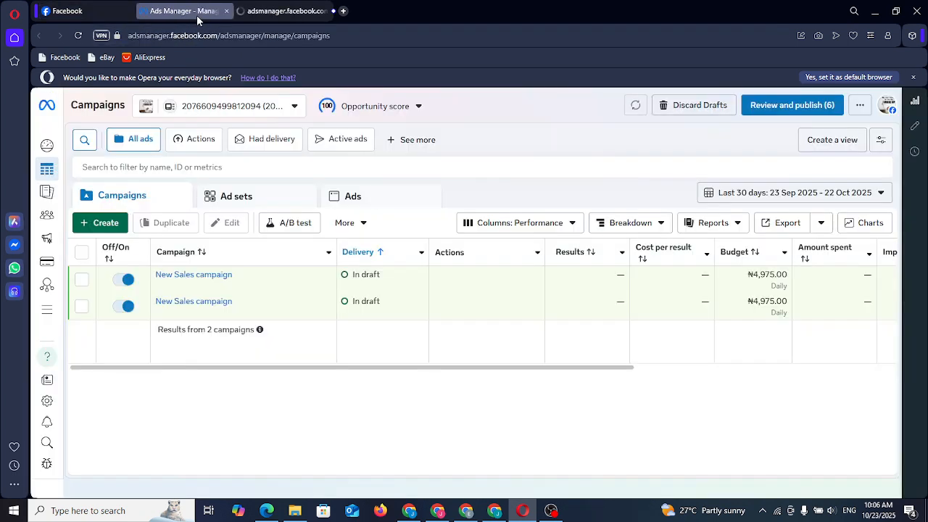
click(225, 11)
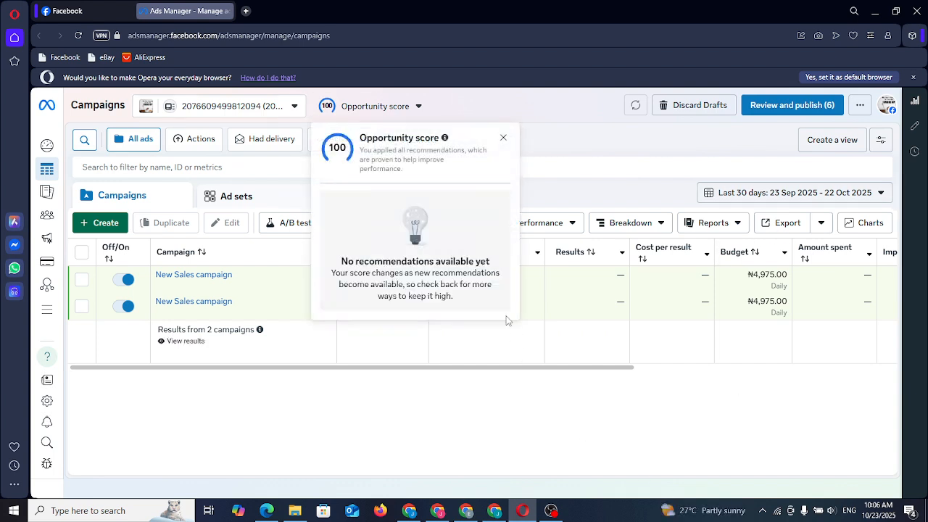
click(502, 138)
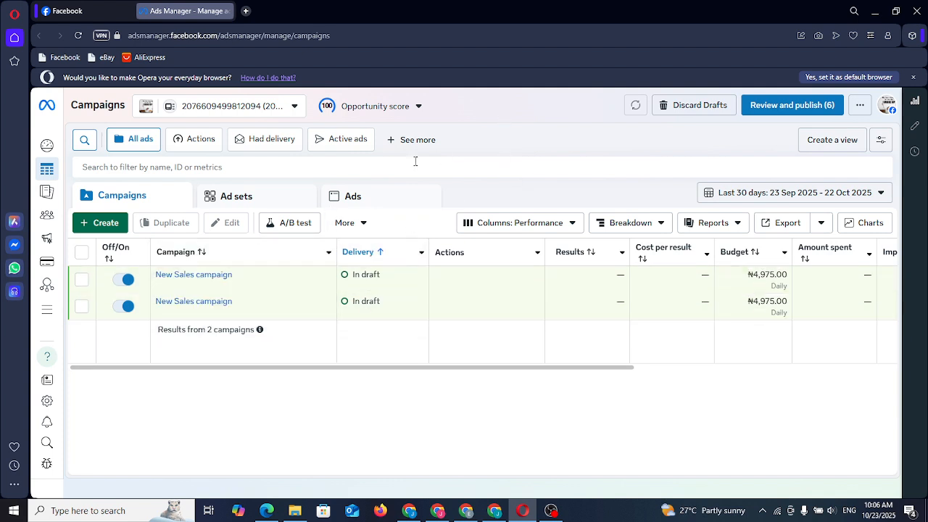
- Review the opportunity score details and the list of available ad accounts, leaving the ad account selection closed
click(375, 106)
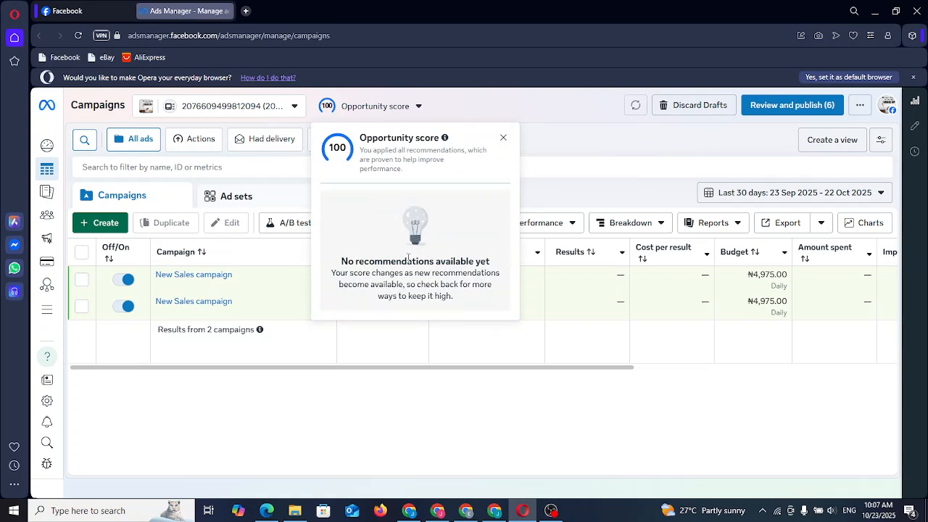
click(258, 114)
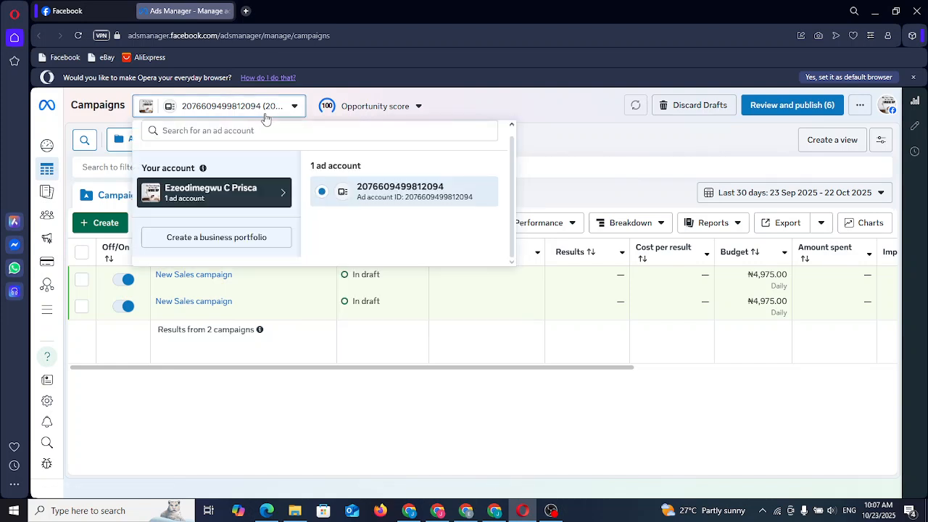
click(292, 113)
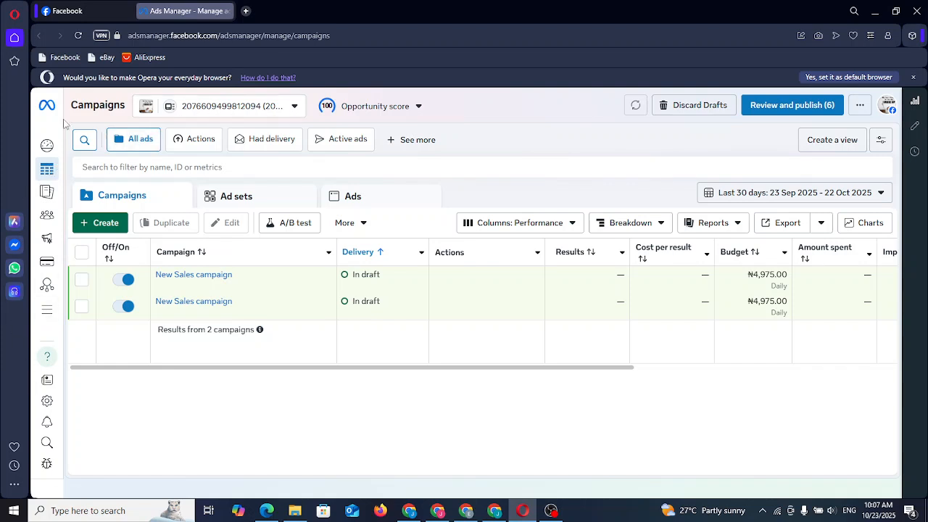
- Browse the full list of Meta business tools, check where the Ads Manager shortcut leads and return to the Campaigns page
mouse_move(47, 171)
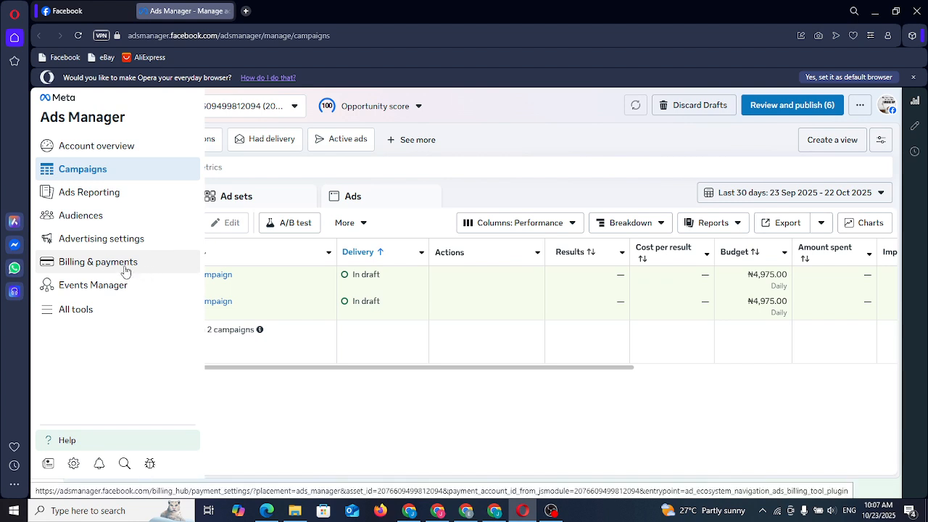
click(102, 316)
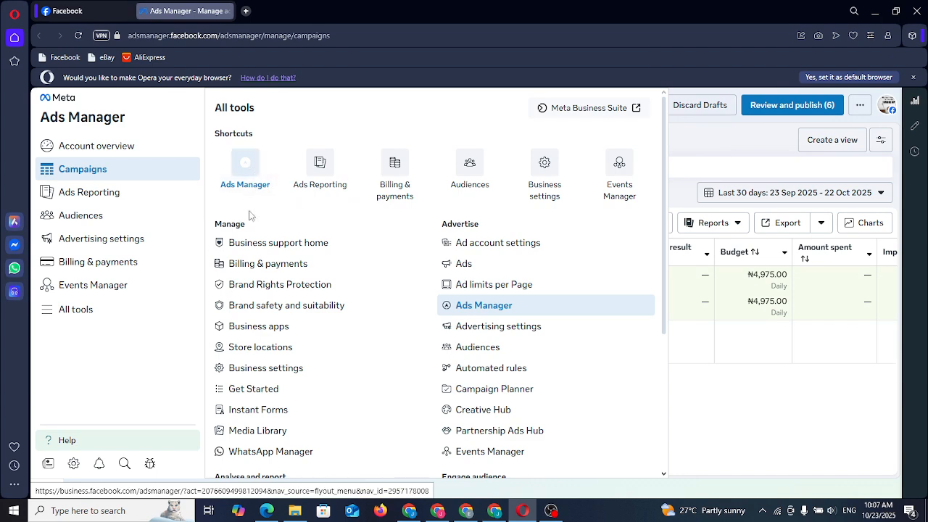
scroll(462, 239, down, 1)
scroll(464, 261, up, 1)
scroll(467, 282, down, 4)
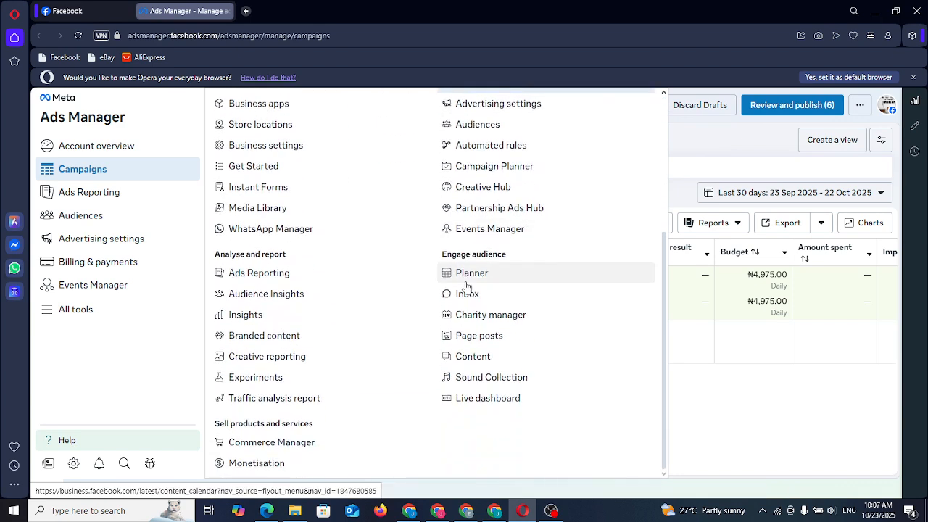
scroll(467, 287, up, 4)
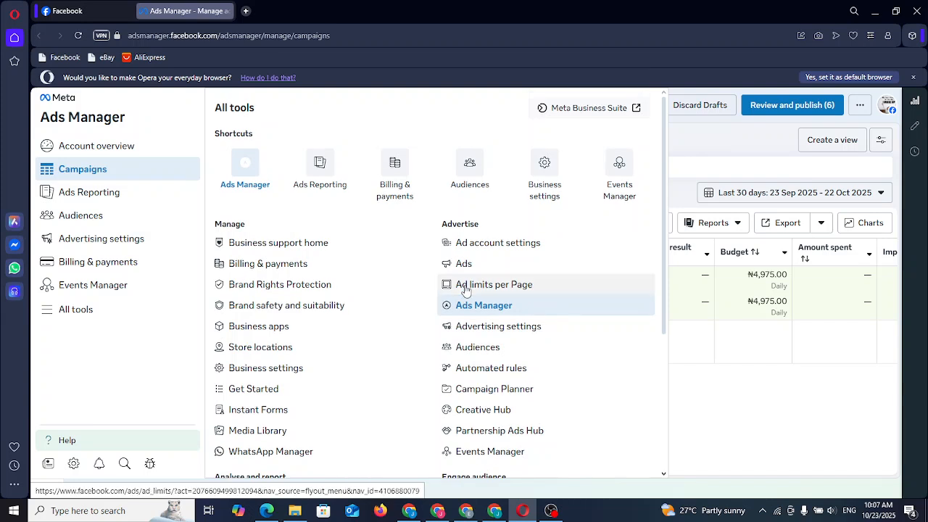
click(241, 172)
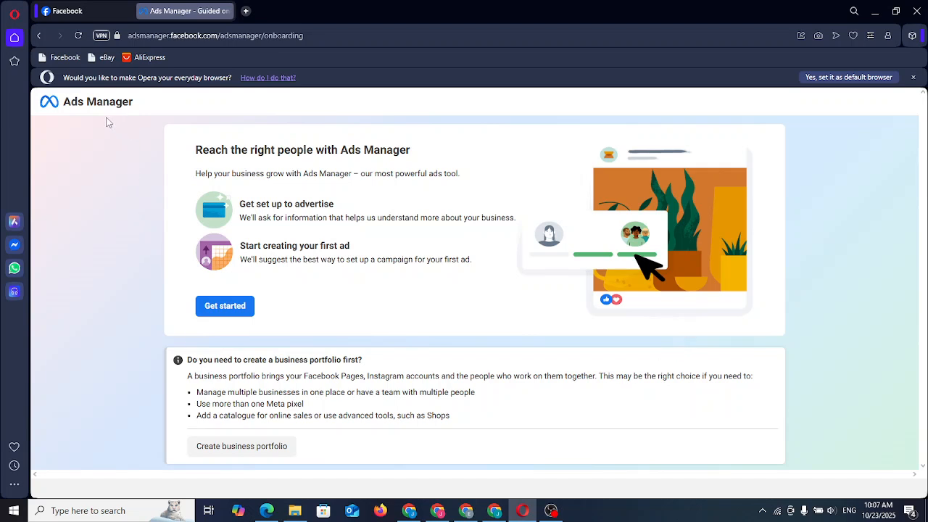
click(40, 37)
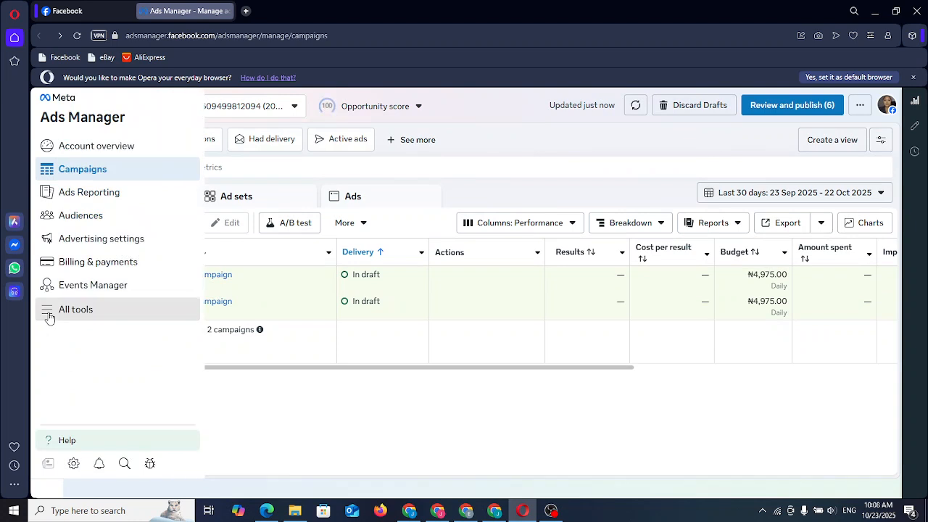
- View the Events Manager overview, dismiss its business portfolio tip and return to the Campaigns page
click(47, 311)
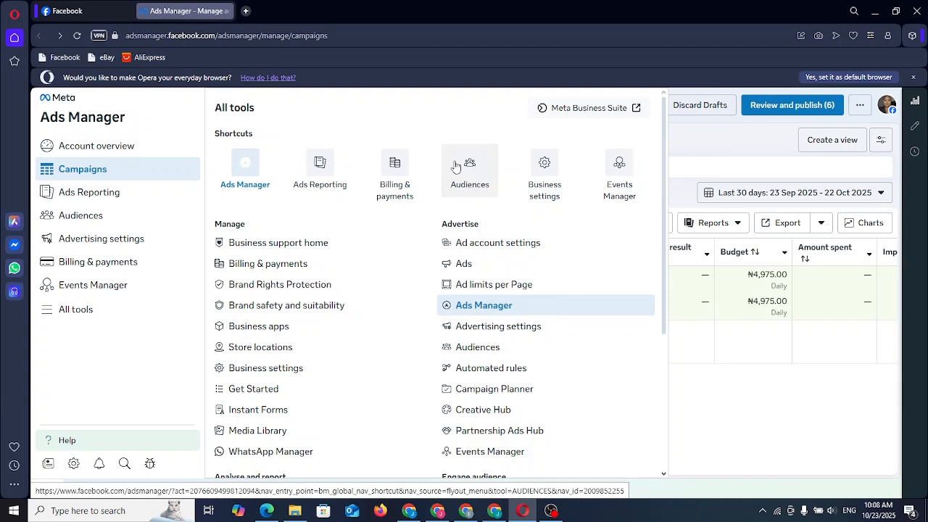
click(620, 189)
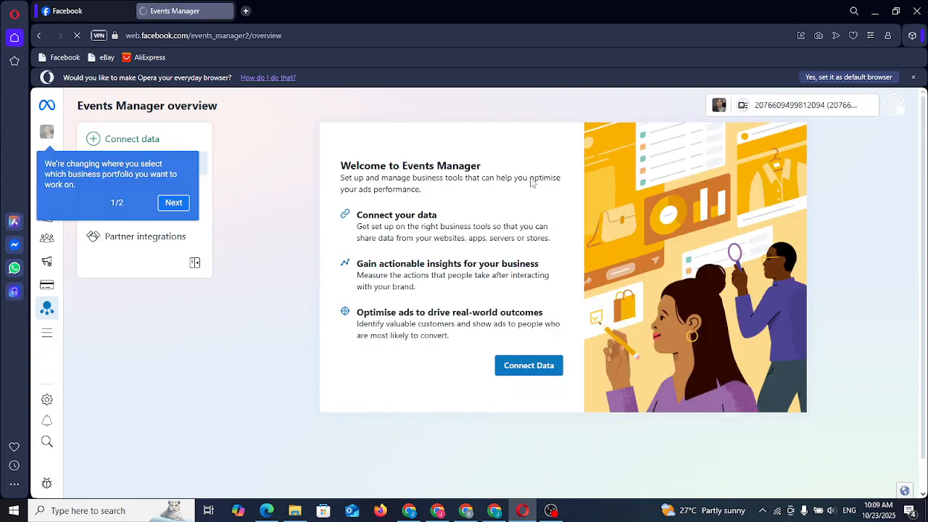
click(185, 163)
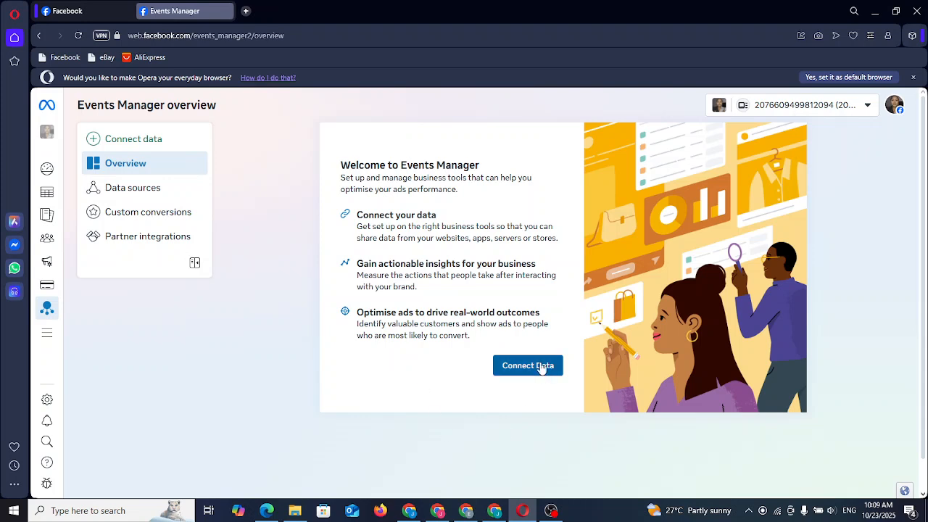
click(67, 202)
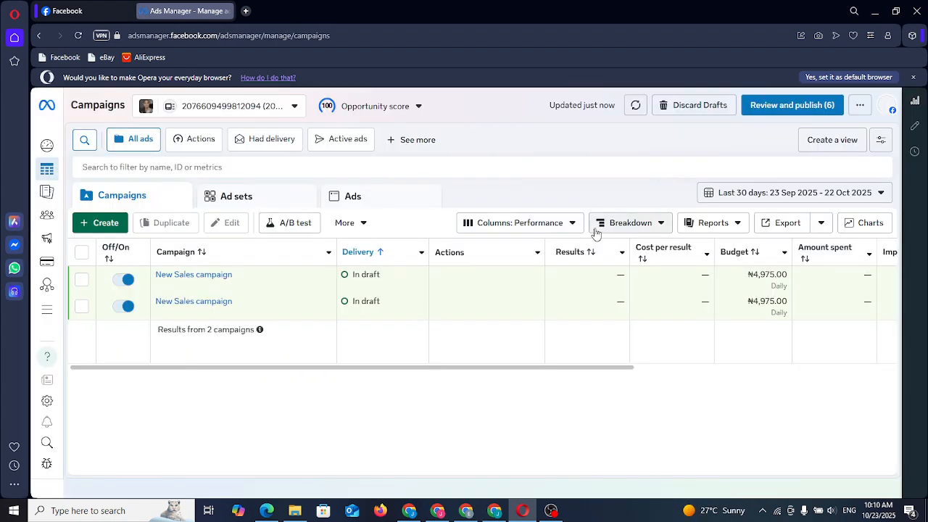
- Look through the tools for managing, advertising, reporting, audience engagement and selling, and close the list
click(46, 313)
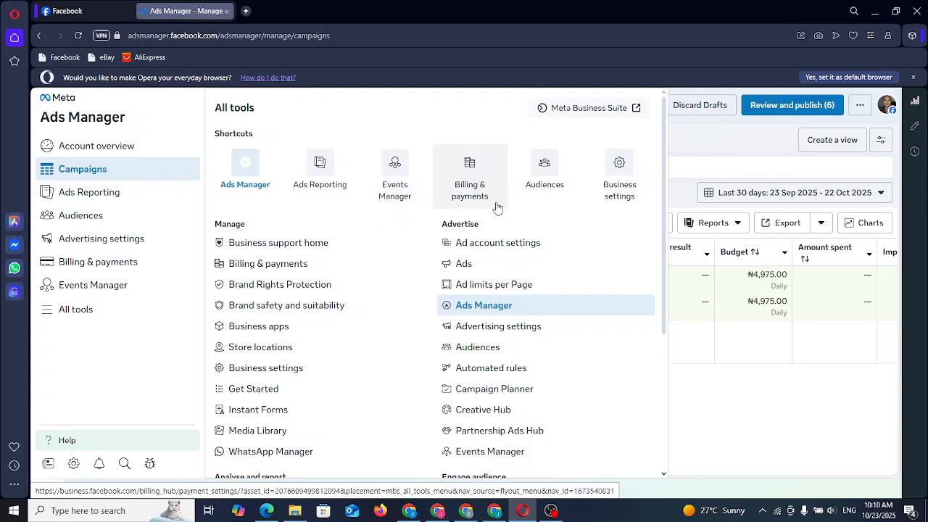
scroll(512, 259, down, 1)
scroll(512, 262, down, 3)
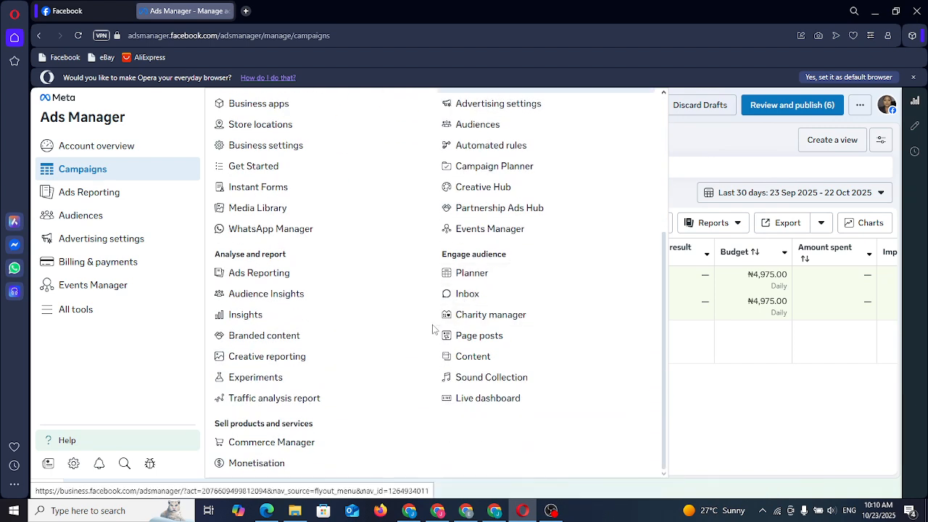
scroll(307, 343, up, 4)
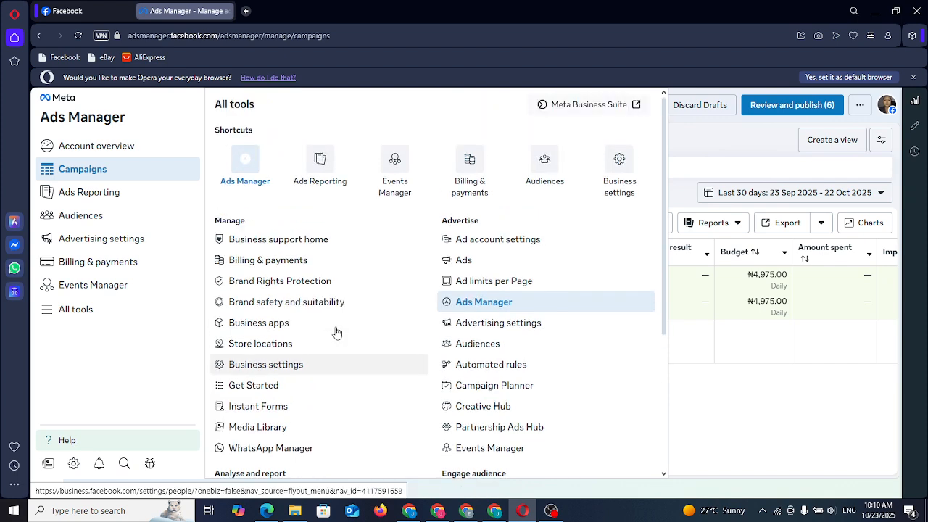
click(737, 380)
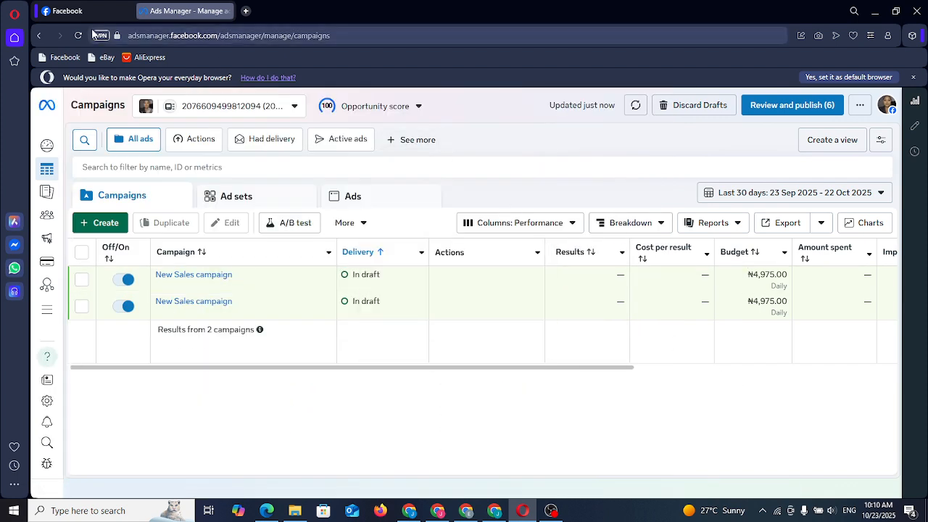
- Return to the Facebook home page and switch the active profile to the Nellys exclusive empire page
click(85, 15)
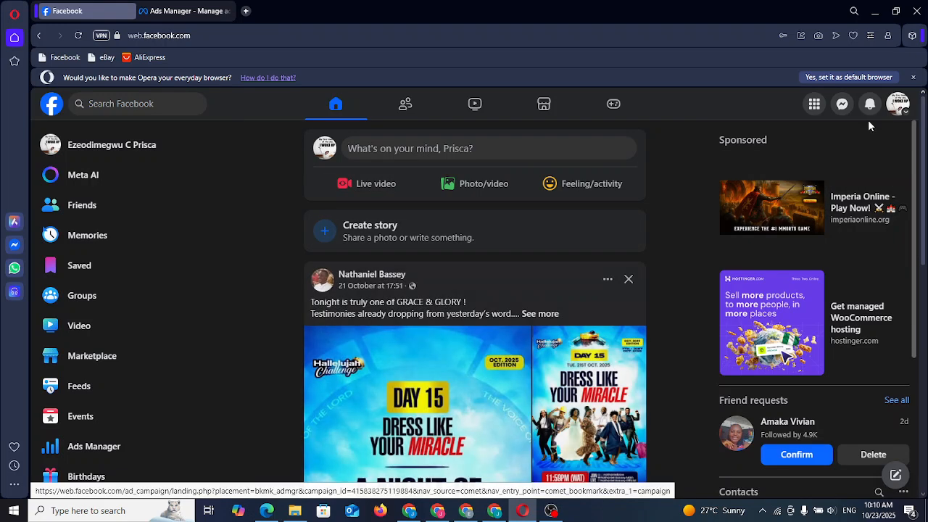
click(897, 104)
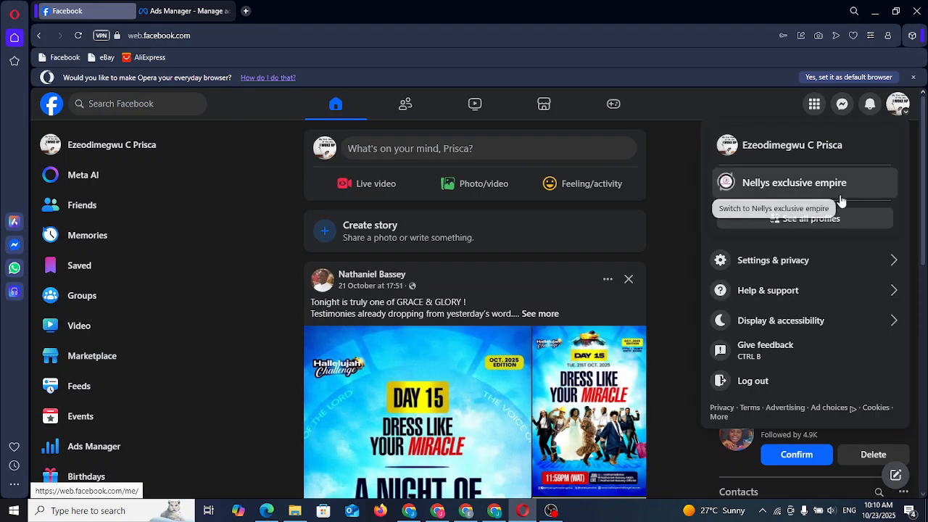
click(827, 218)
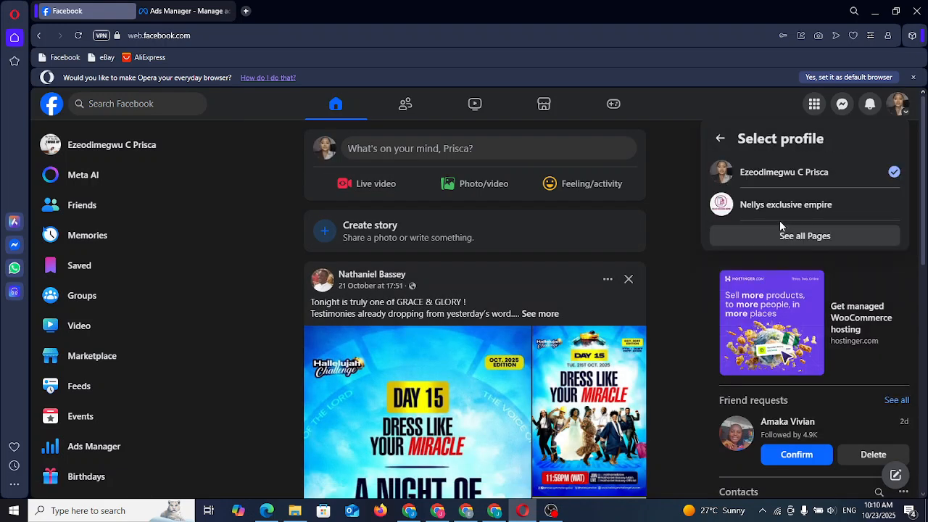
click(780, 210)
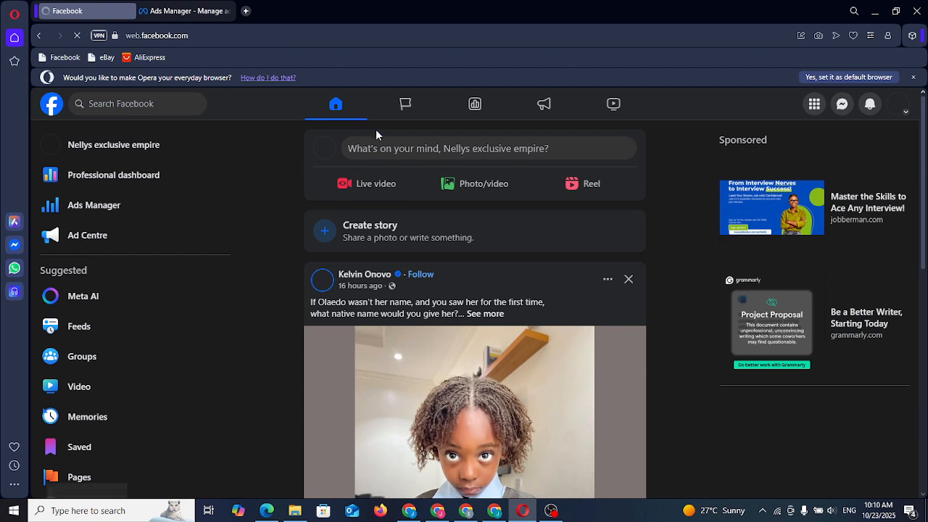
- Switch Facebook back to the personal profile and dismiss the profile-switch notification
click(899, 106)
click(818, 221)
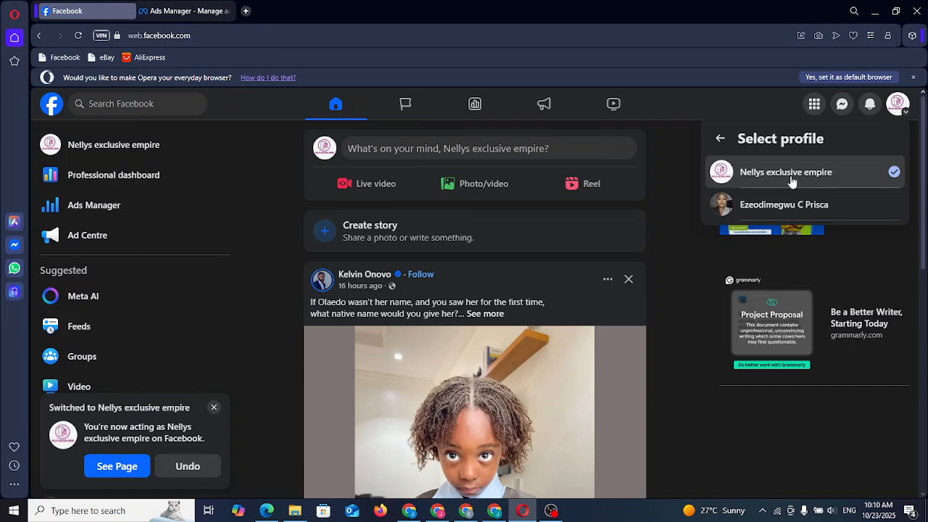
click(802, 206)
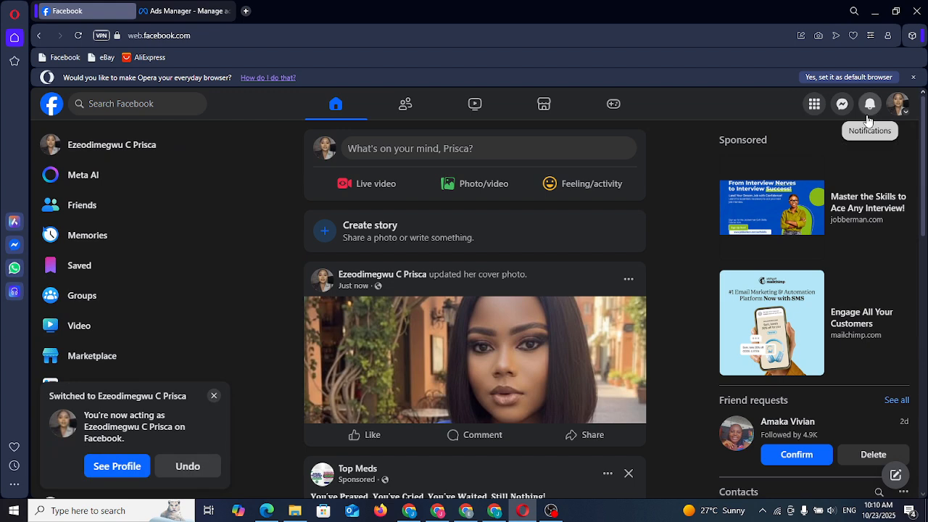
click(214, 397)
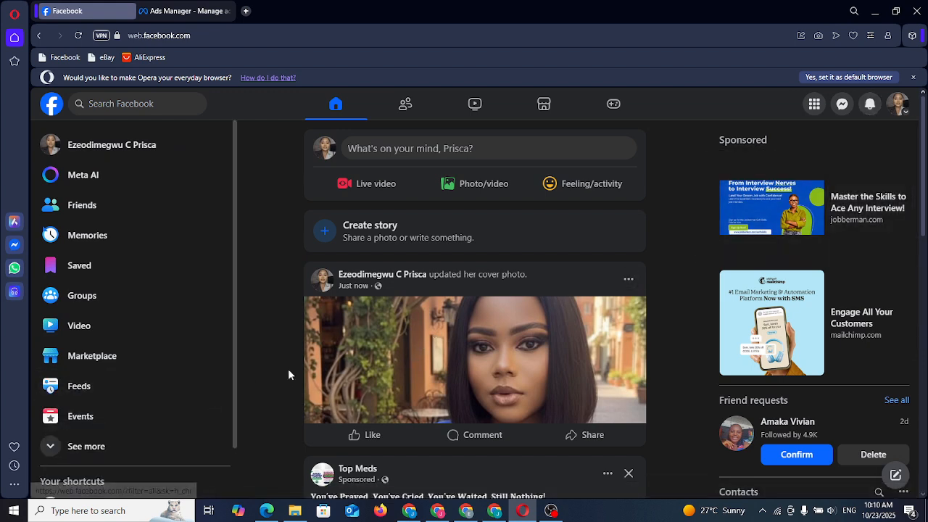
- Switch Facebook from the personal profile to the Nellys exclusive empire page and dismiss the notification
click(904, 115)
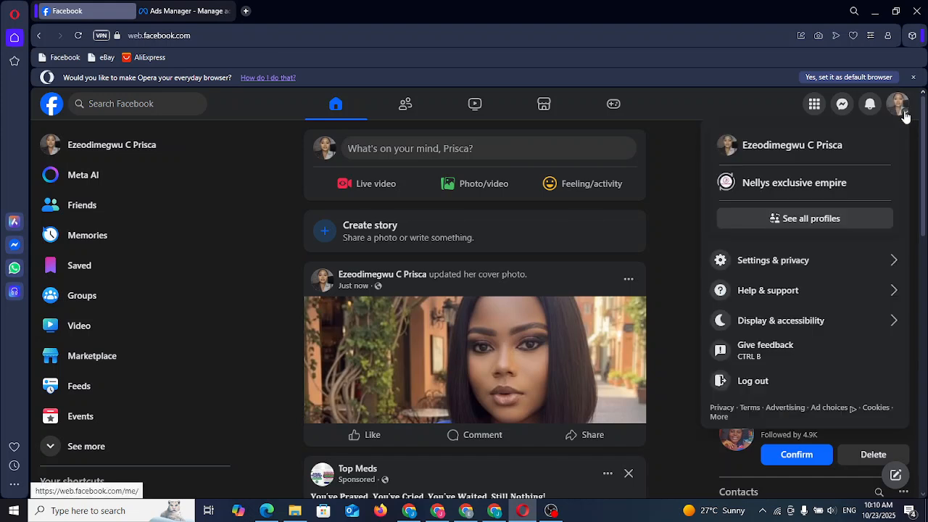
click(793, 184)
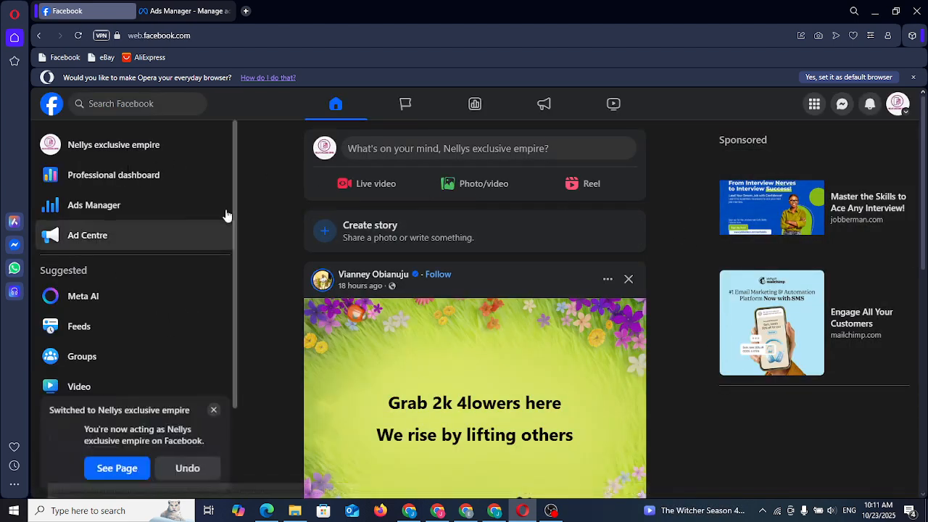
click(212, 407)
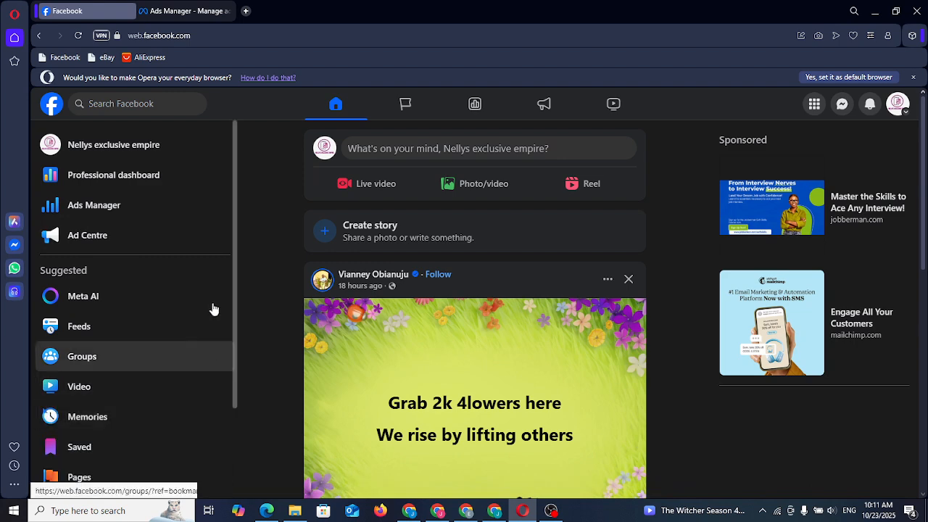
- Return to the Ads Manager campaigns, dismiss the opportunity score pop-up and delete both draft New Sales campaigns
click(202, 10)
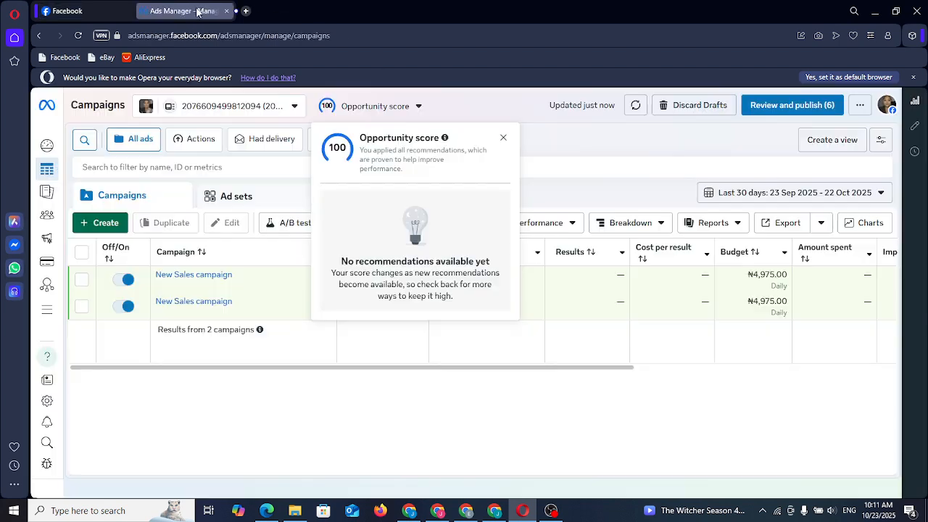
click(502, 138)
click(81, 280)
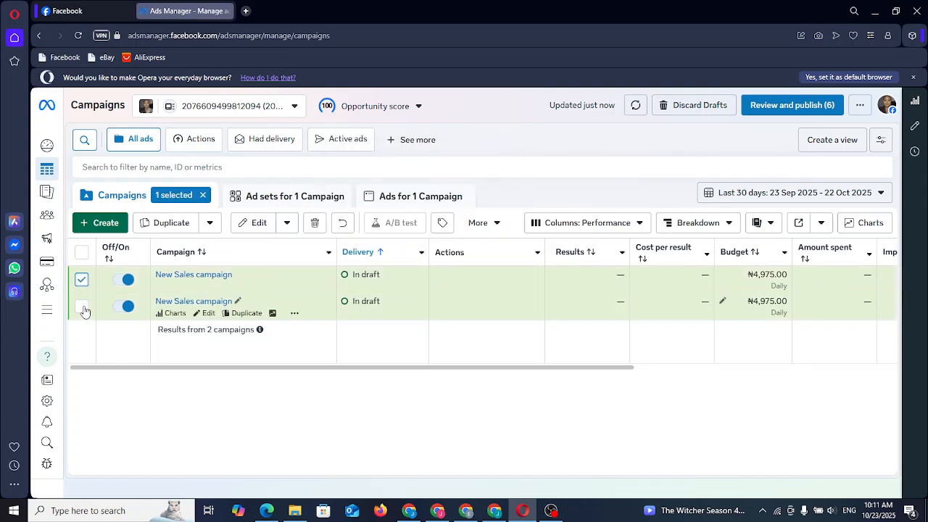
click(138, 299)
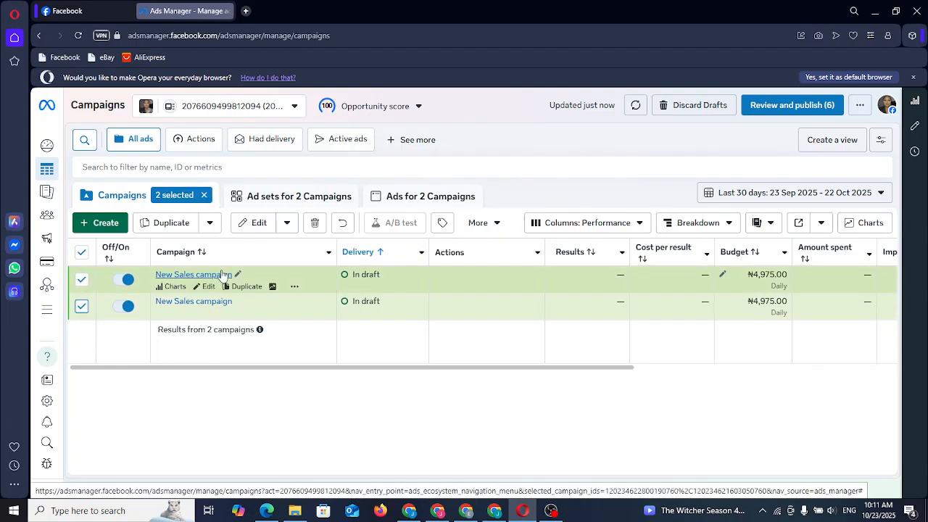
click(316, 223)
click(578, 265)
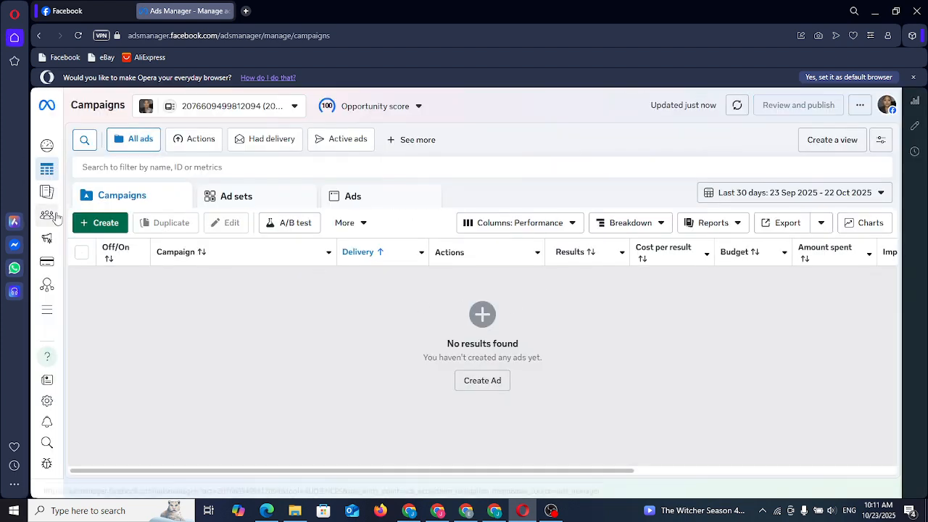
- Create a new campaign with the Auction buying type and the Sales objective
mouse_move(98, 238)
click(114, 231)
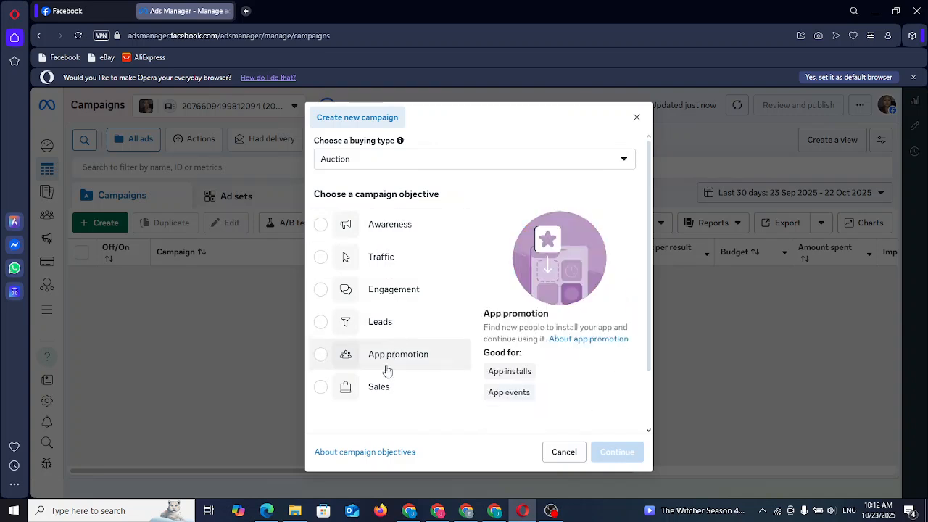
click(401, 397)
scroll(508, 348, down, 1)
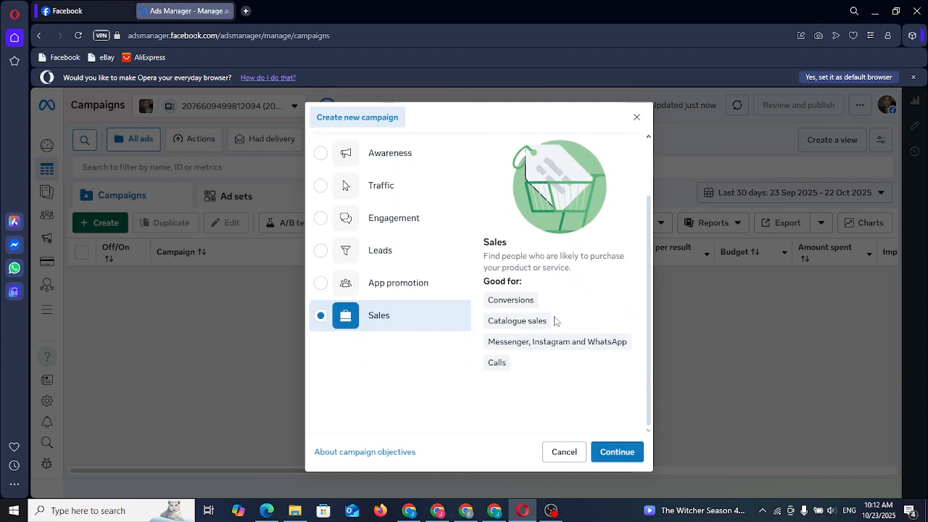
click(617, 452)
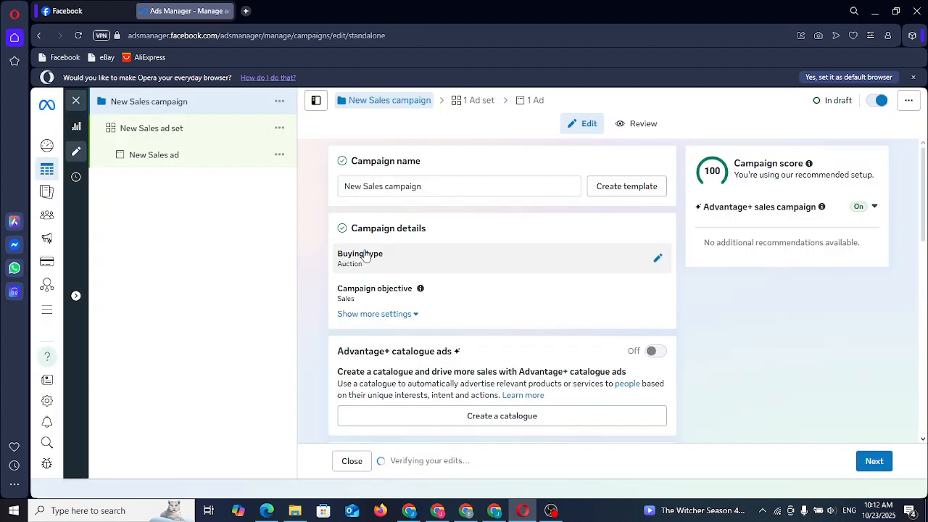
- Rename the new sales campaign as TEST--ANTI SNORE--NIG
click(464, 186)
key(ctrl+a)
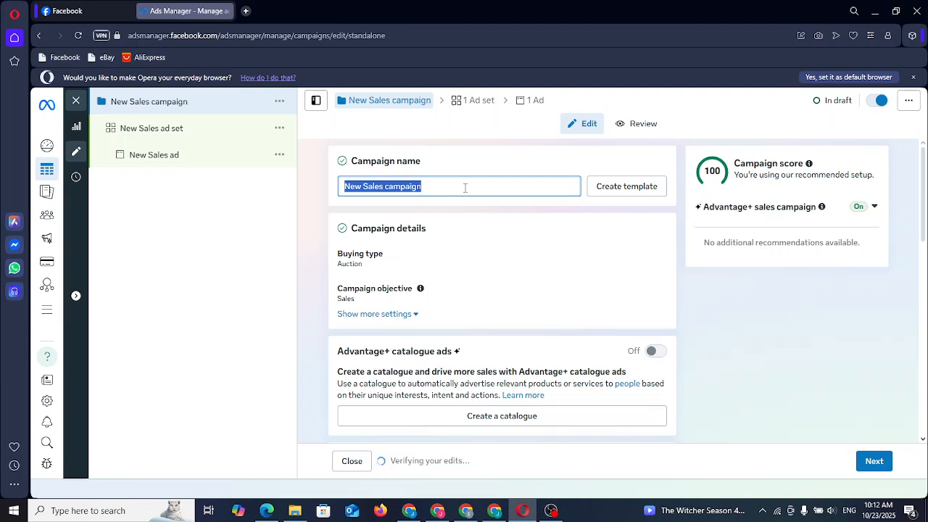
text(TEST--NIG)
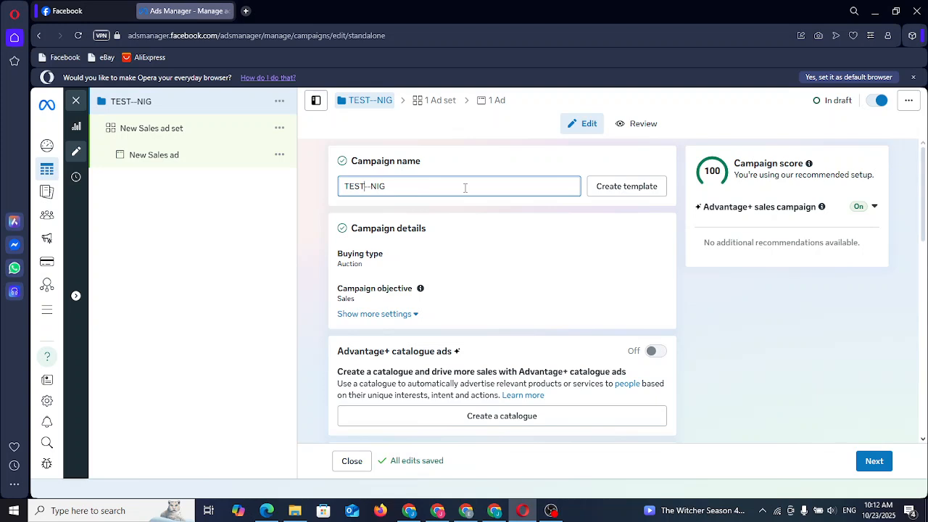
text(--ANT)
text(IO=)
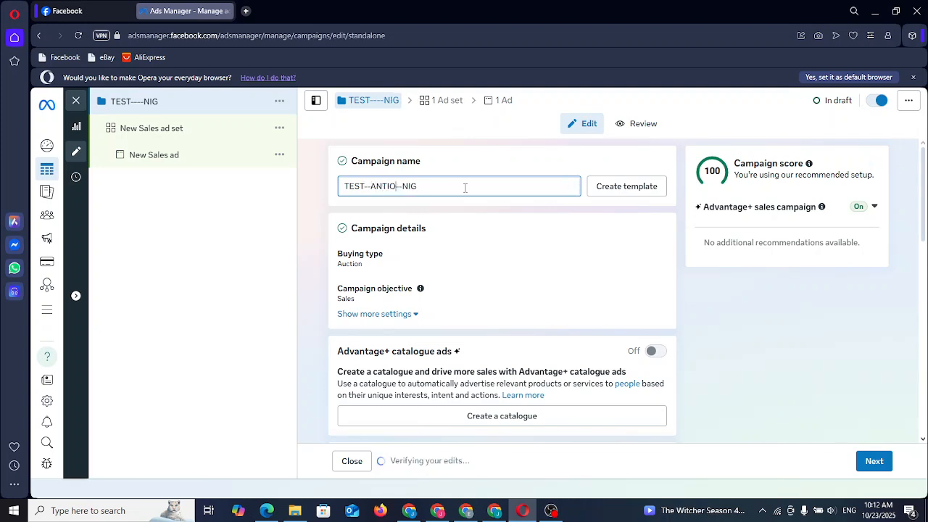
key(BackSpace)
key(BackSpace)
text(SNORE)
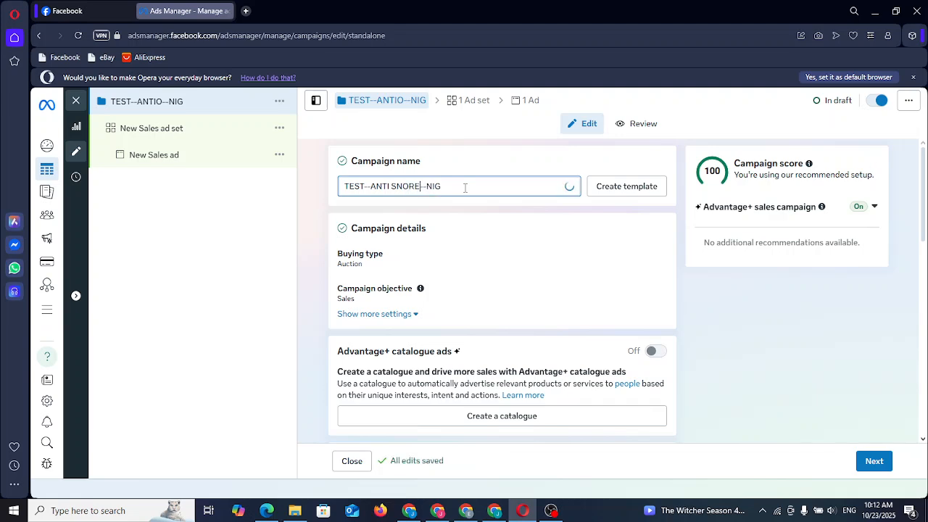
- Set the campaign's daily budget to 4500 NGN
scroll(547, 377, down, 3)
scroll(543, 392, down, 2)
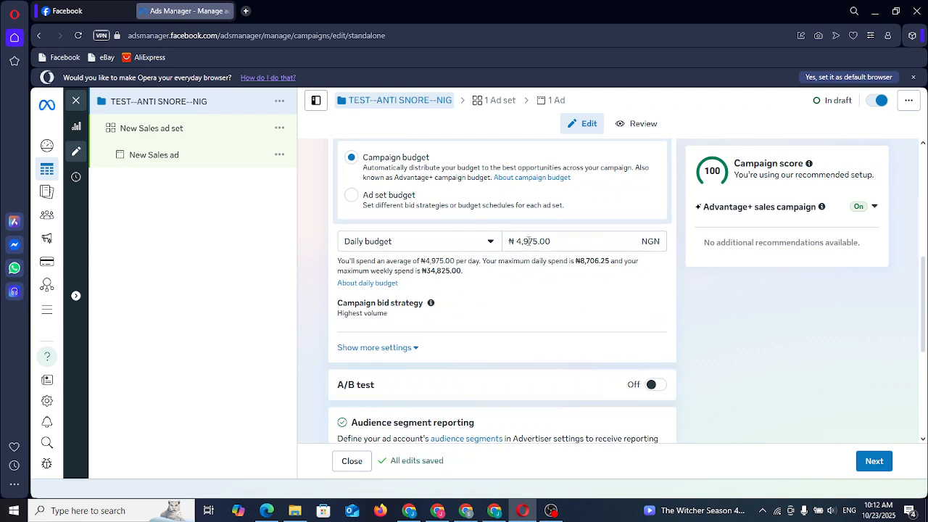
drag(528, 241, 570, 236)
key(BackSpace)
key(BackSpace)
text(500)
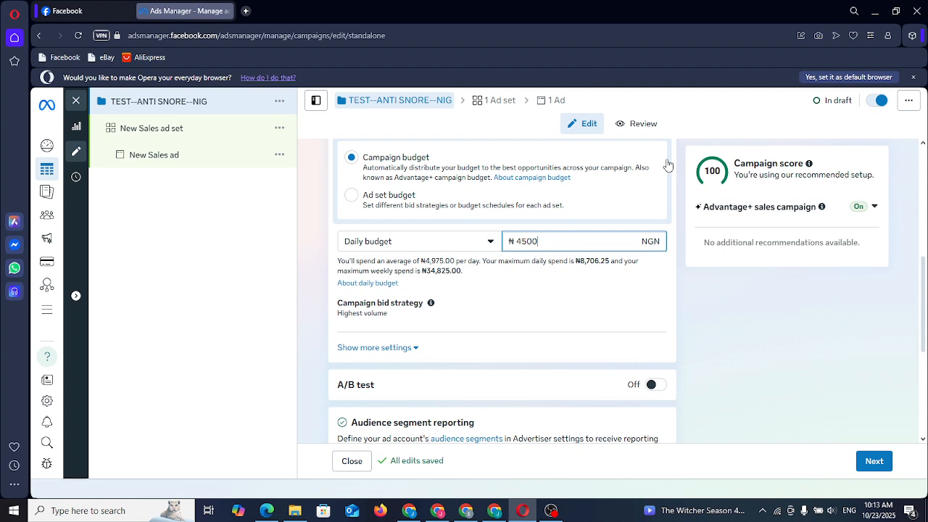
- Open the campaign's New Sales ad set and rename it as BROAD
scroll(777, 338, down, 4)
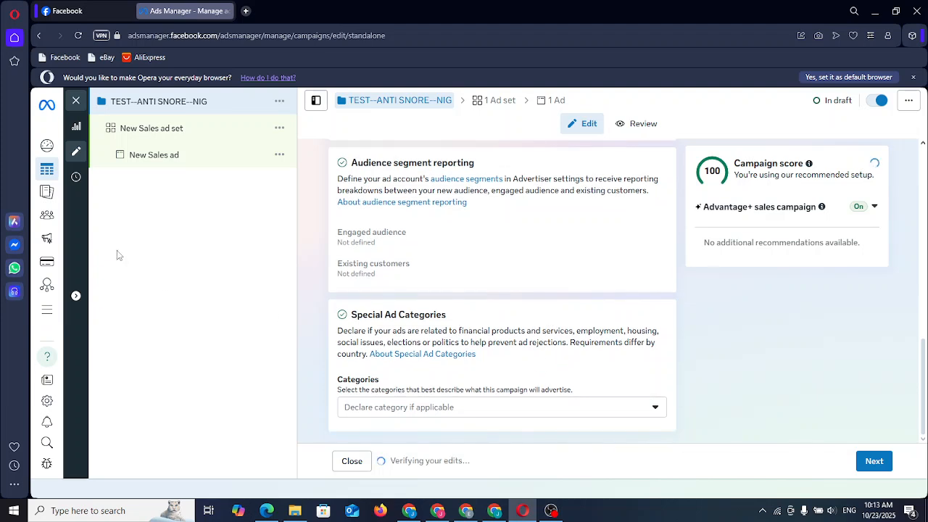
click(191, 140)
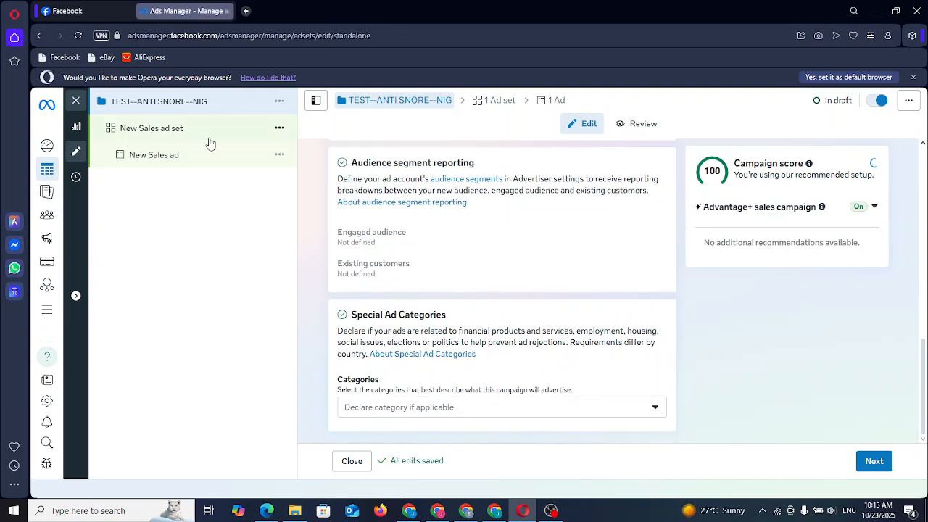
click(459, 186)
key(ctrl+a)
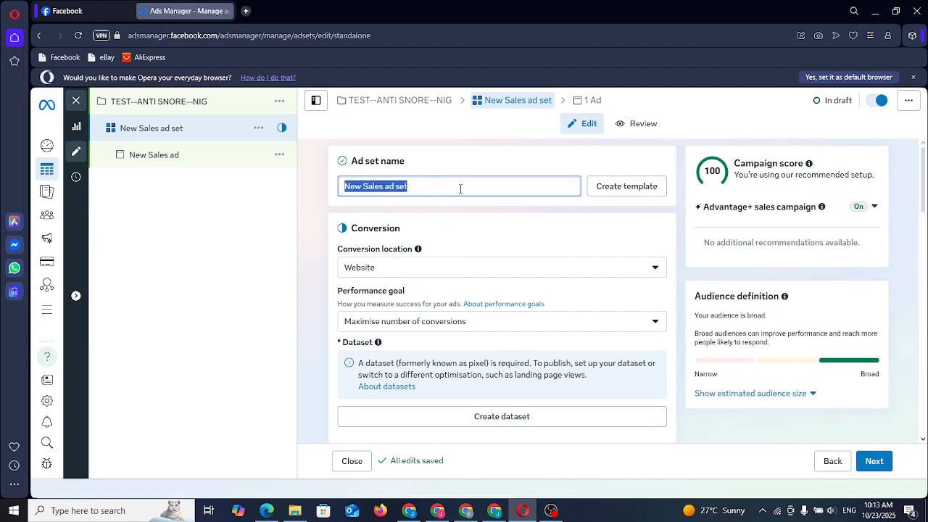
text(BROAD)
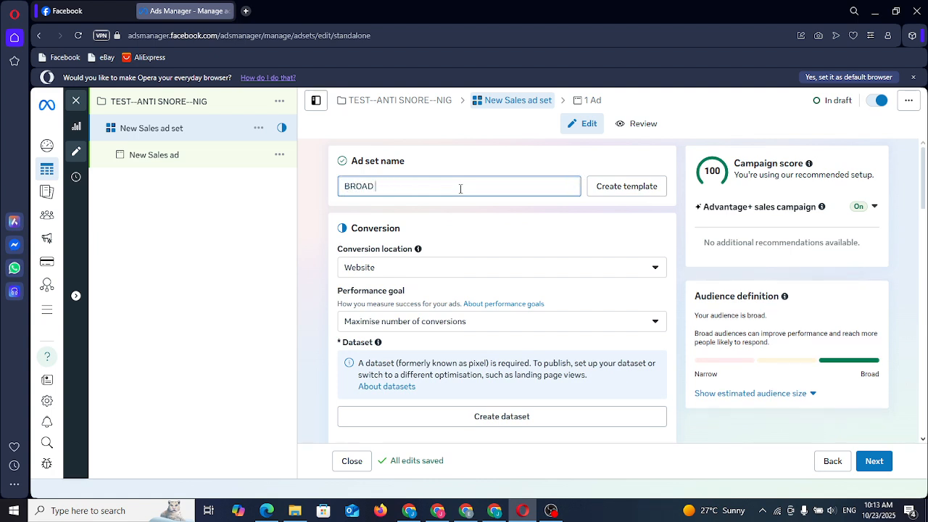
click(313, 258)
- Create a dataset for the BROAD ad set with a pixel named NELLY'S PIXEL
scroll(440, 229, down, 3)
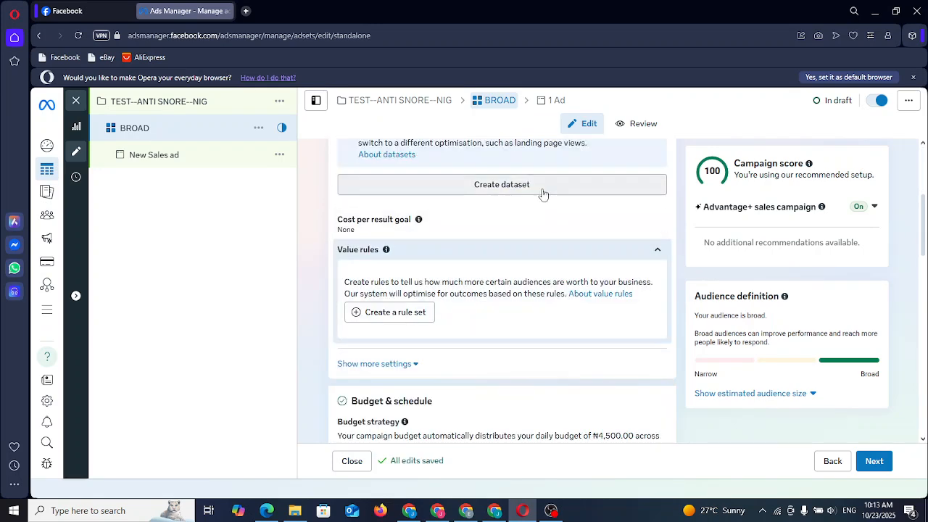
click(543, 195)
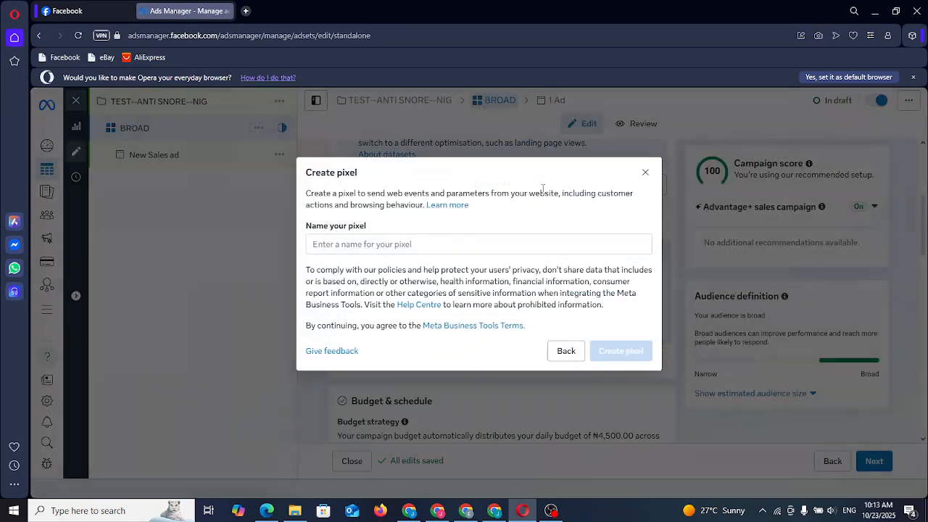
click(485, 249)
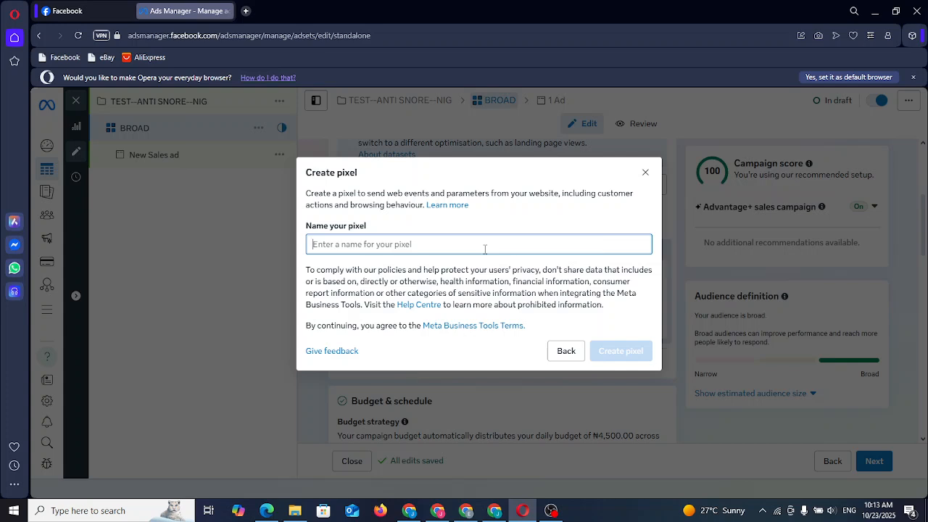
text(NELLY'S PIXEL)
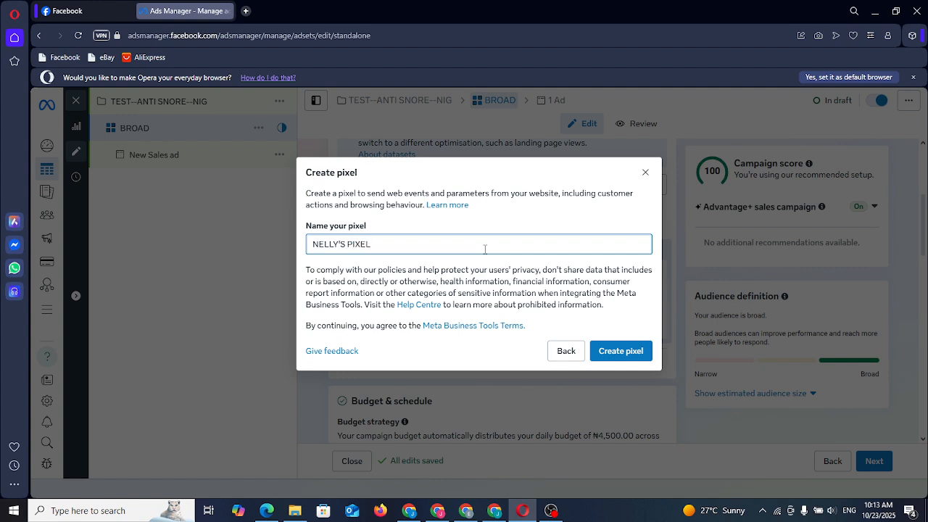
click(619, 351)
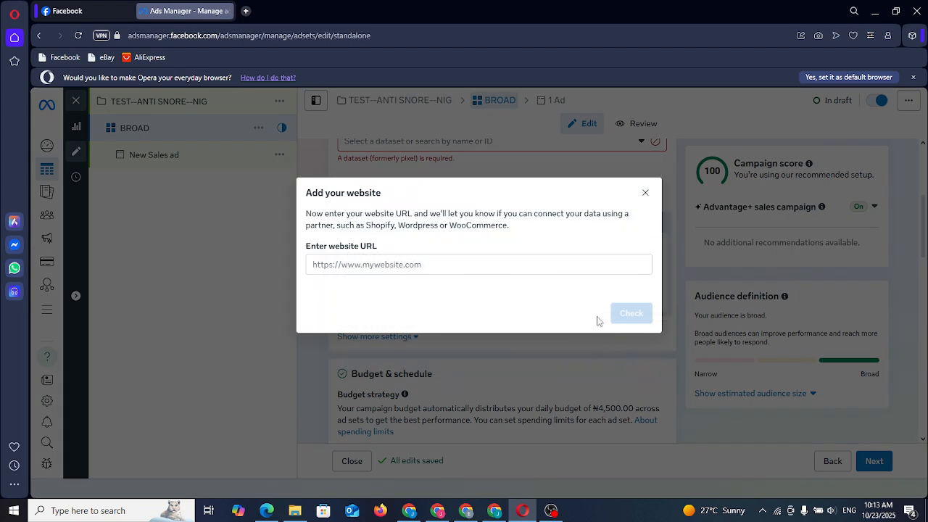
- Add the website wellnesswithstus.com to the pixel, check it, and return to creating the ad set without writing the code
click(516, 260)
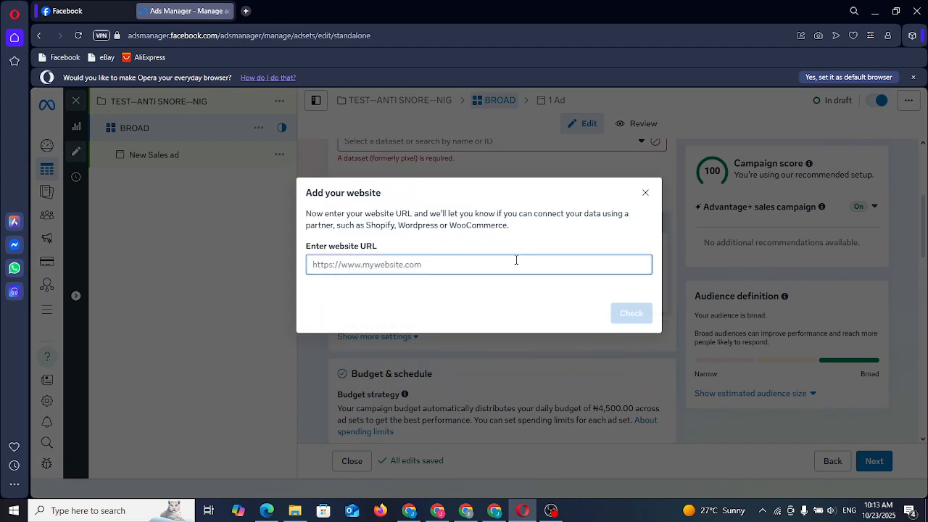
text(wellne)
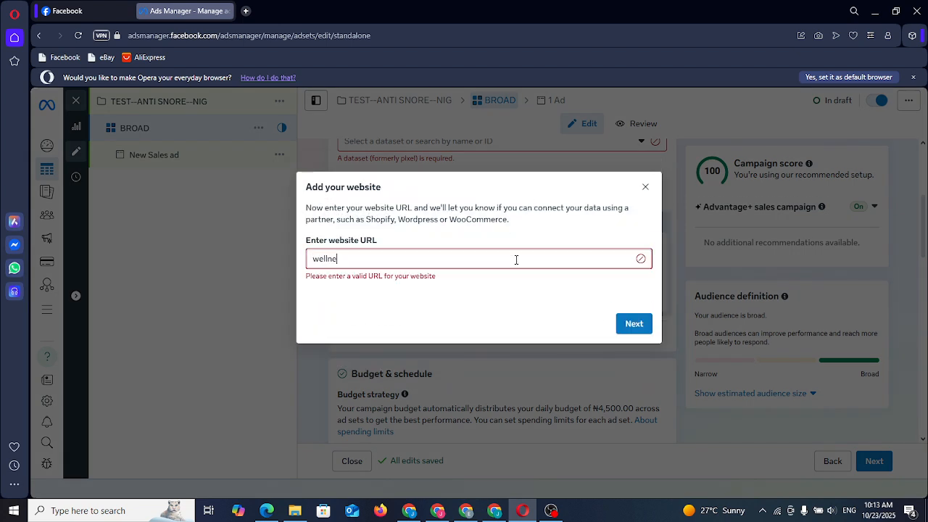
text(sswithstus.com)
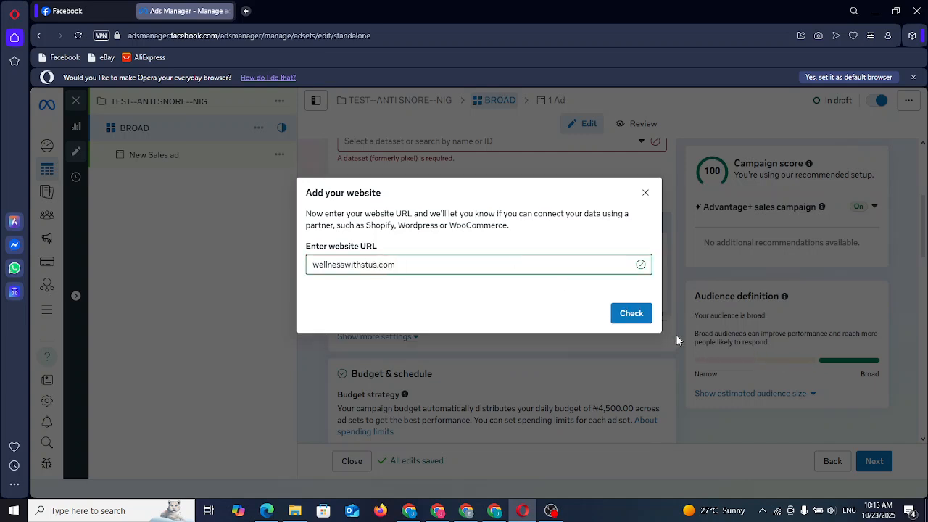
click(645, 315)
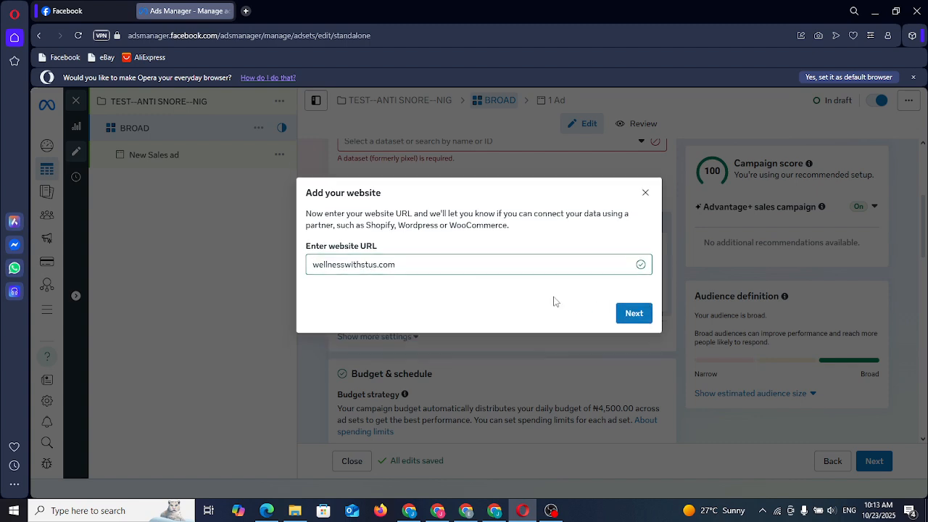
click(628, 318)
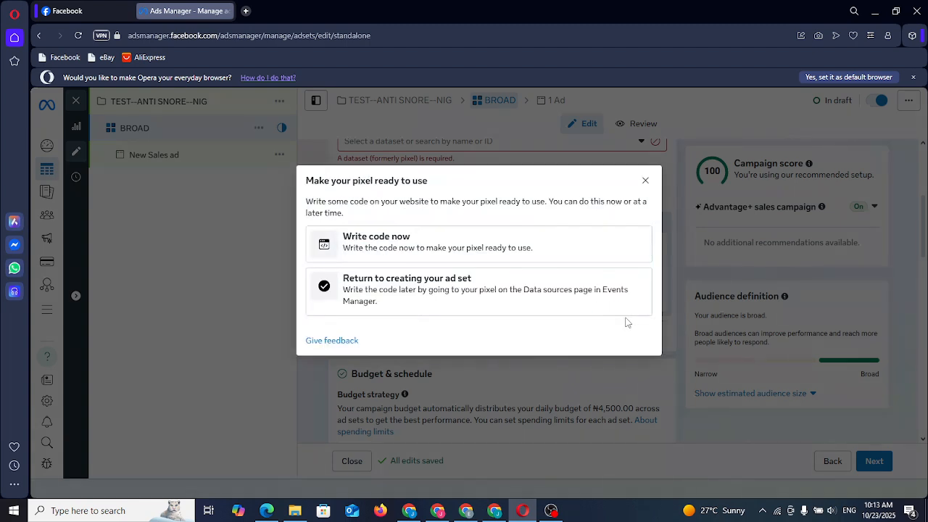
click(470, 302)
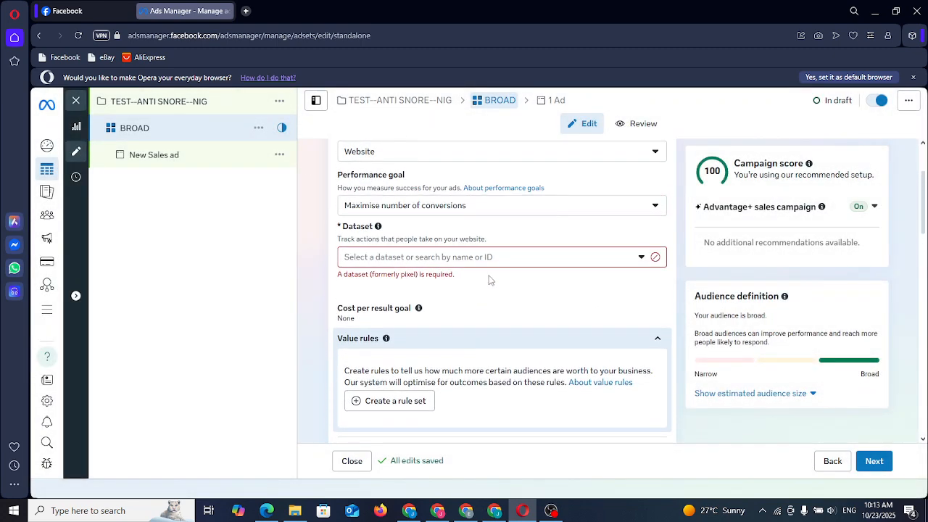
- Assign NELLY'S PIXEL as the ad set's dataset and choose Purchase as the conversion event
click(500, 263)
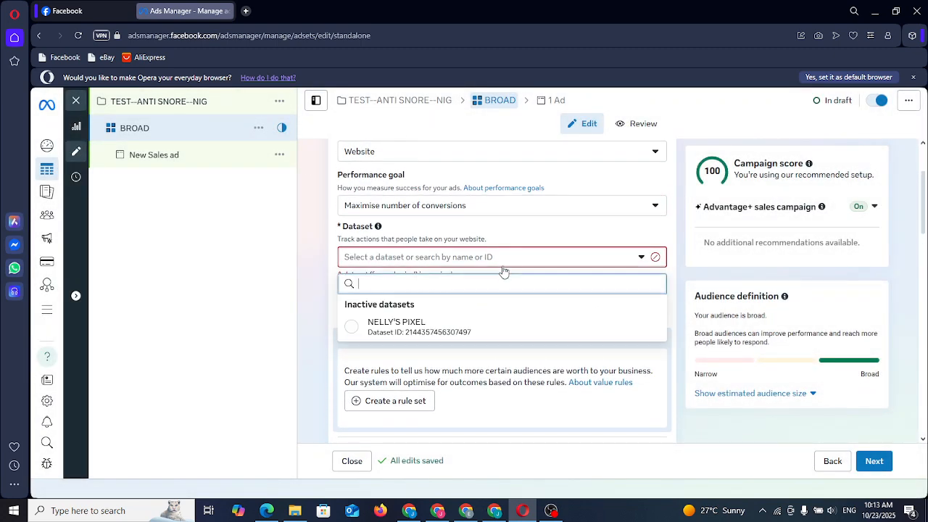
click(493, 334)
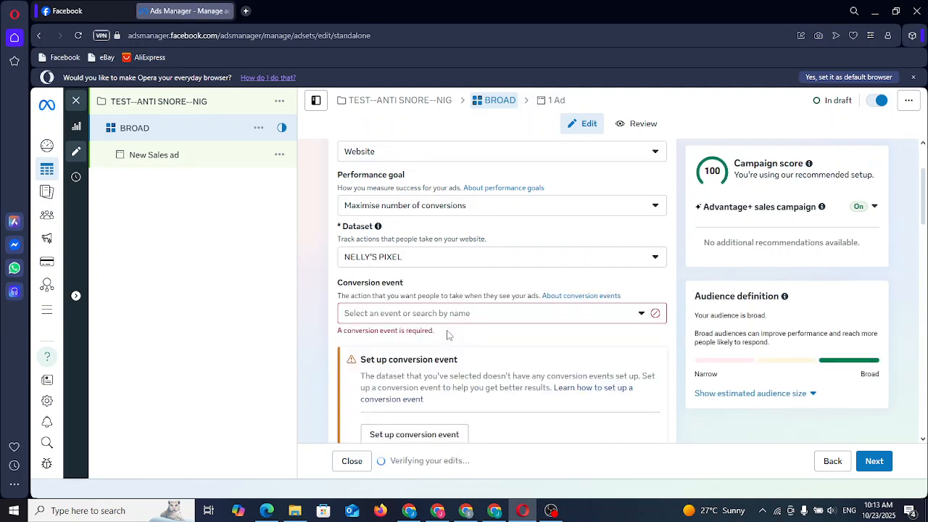
click(522, 317)
scroll(414, 218, down, 1)
click(419, 244)
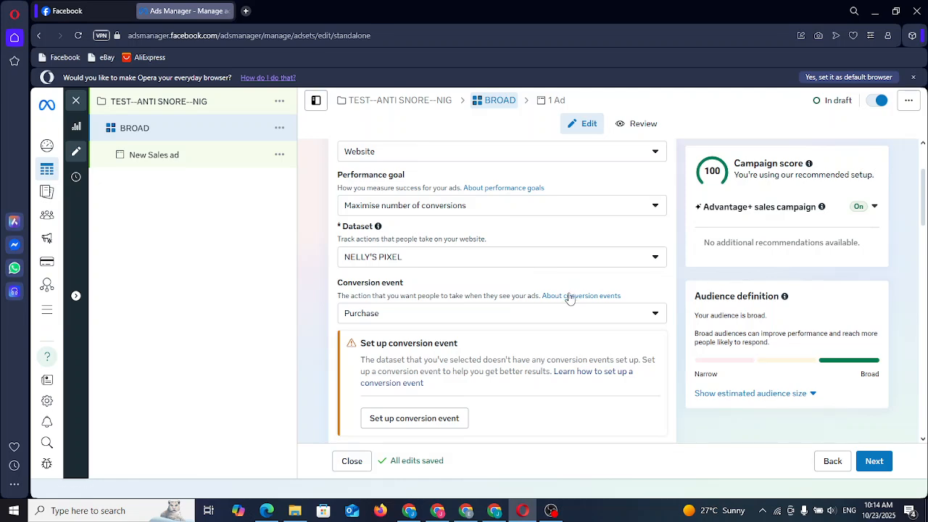
- Schedule the BROAD ad set to start on 24 October 2025 at 00:00
scroll(558, 312, down, 1)
scroll(555, 326, down, 6)
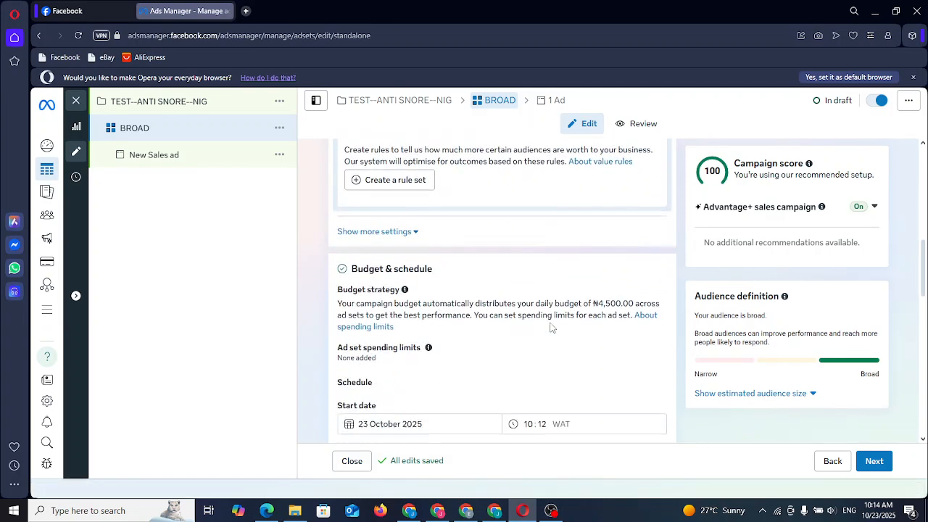
click(530, 275)
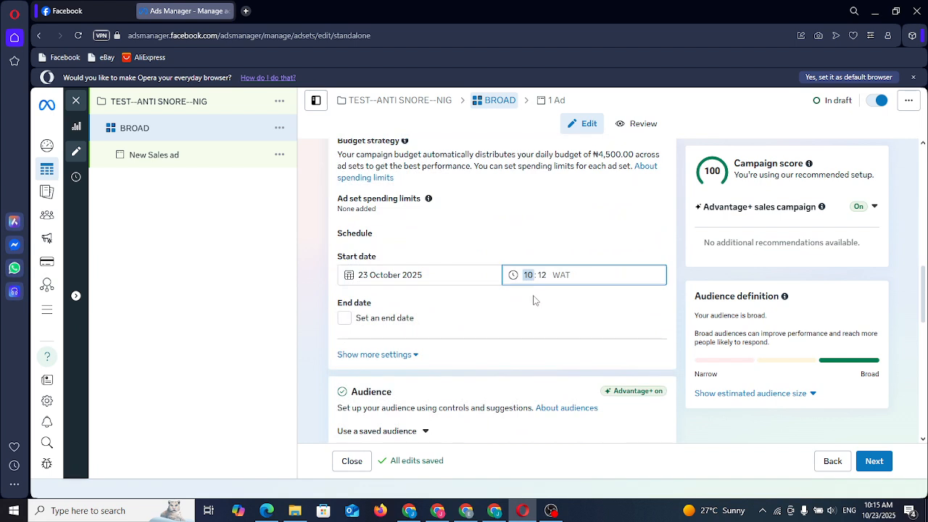
key(Up)
key(Up)
text(00:00)
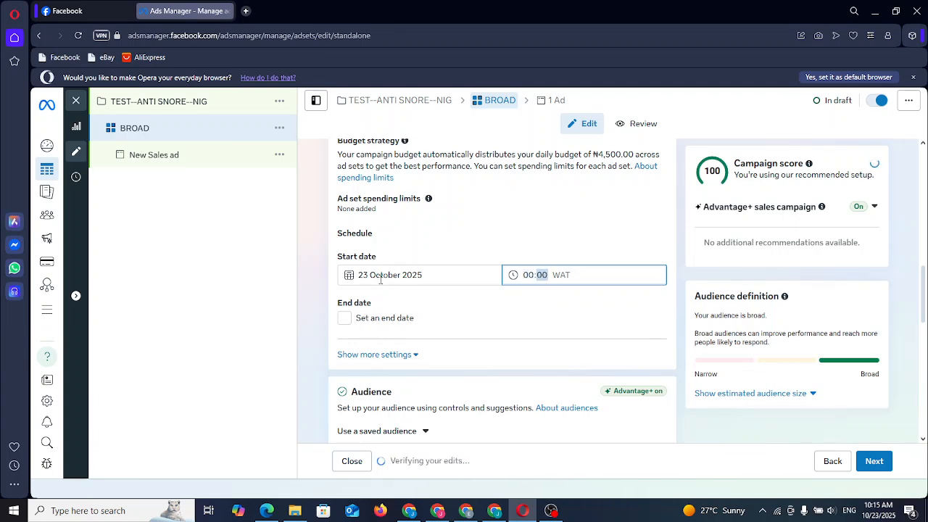
click(385, 276)
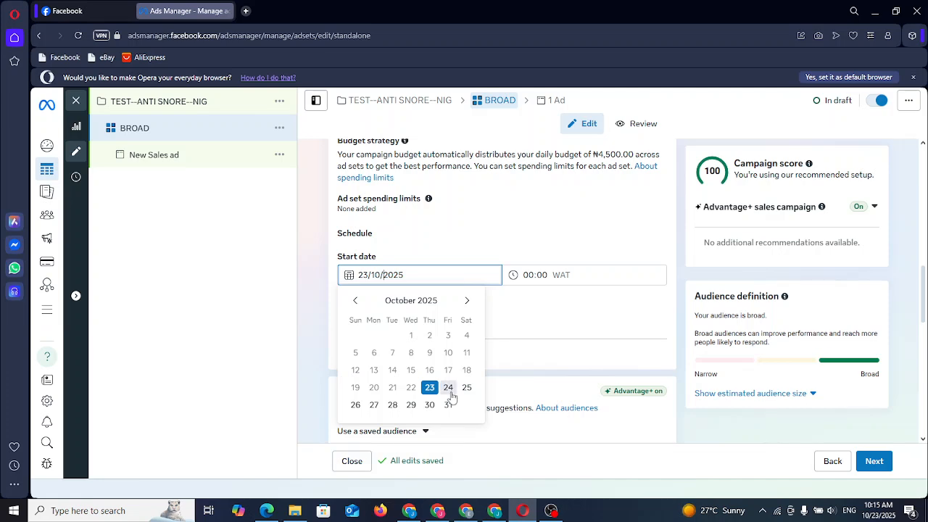
click(448, 387)
- Review the BROAD ad set's audience, ad transparency and placement settings
scroll(710, 392, down, 3)
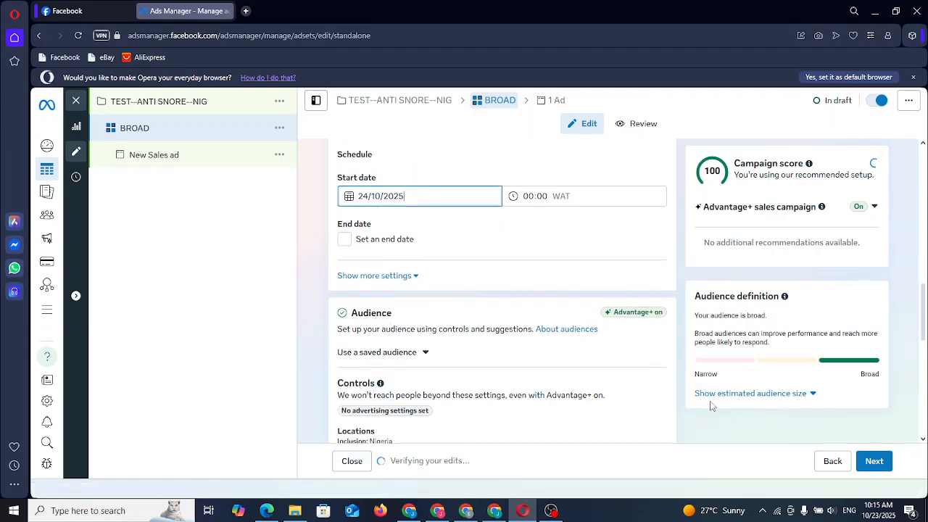
scroll(483, 331, down, 3)
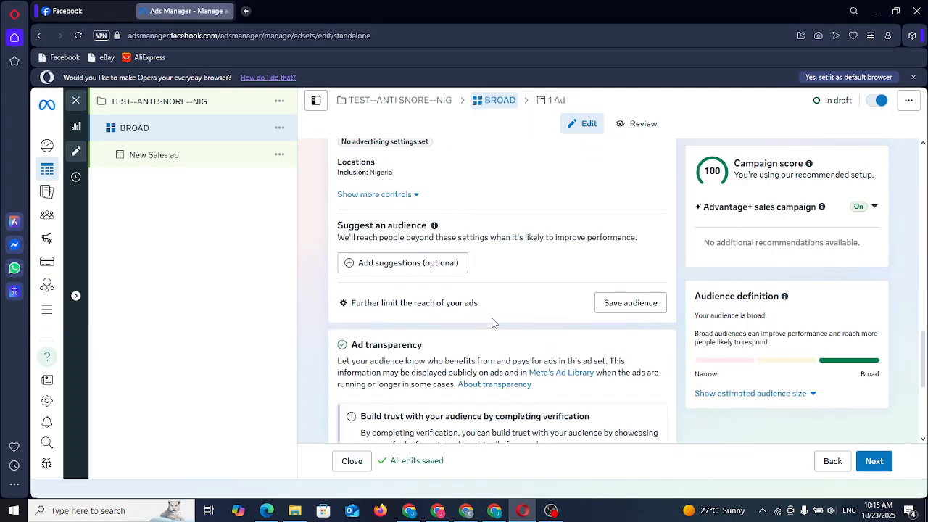
scroll(486, 327, up, 2)
scroll(497, 323, down, 3)
scroll(506, 343, down, 3)
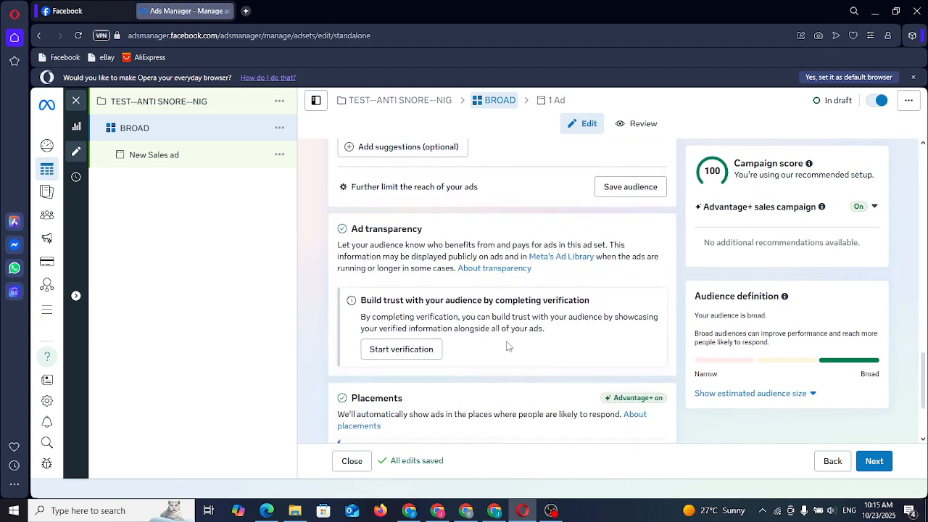
scroll(482, 341, up, 3)
scroll(482, 341, up, 2)
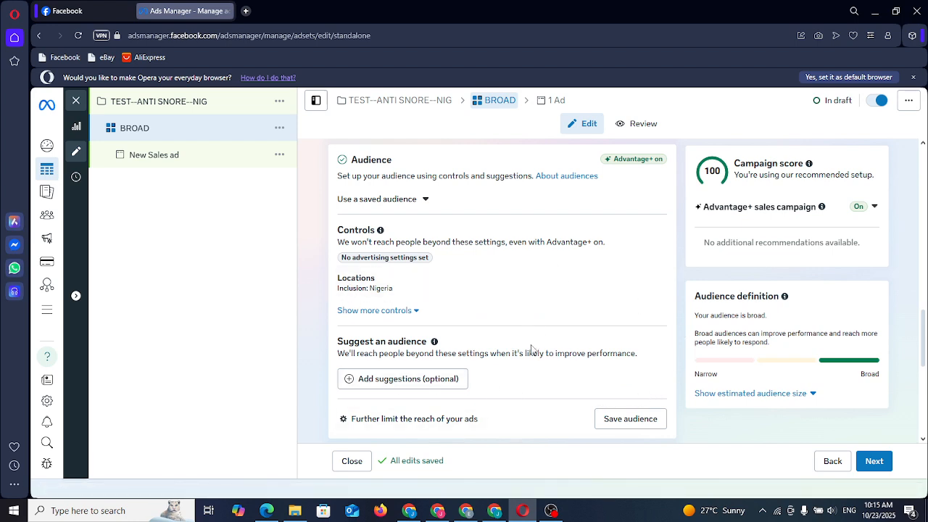
scroll(534, 352, down, 2)
scroll(536, 357, down, 3)
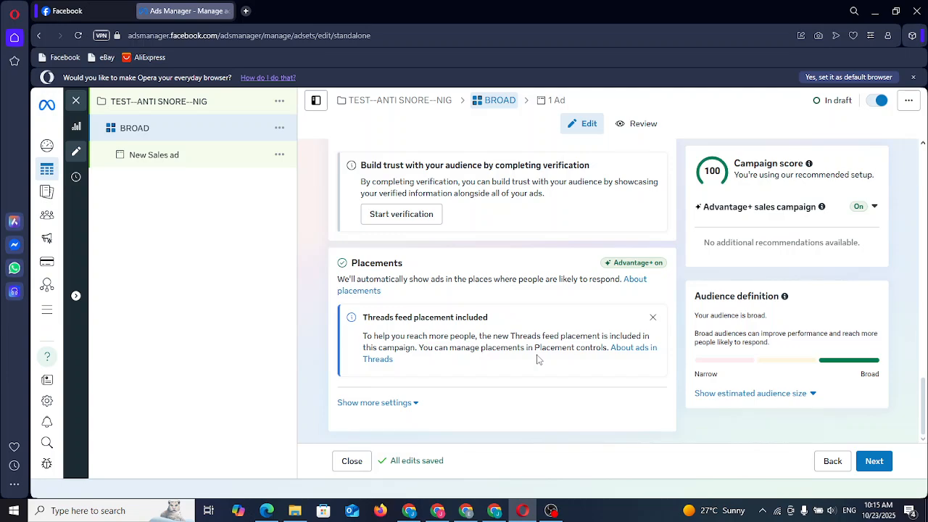
scroll(537, 359, up, 1)
scroll(538, 359, down, 10)
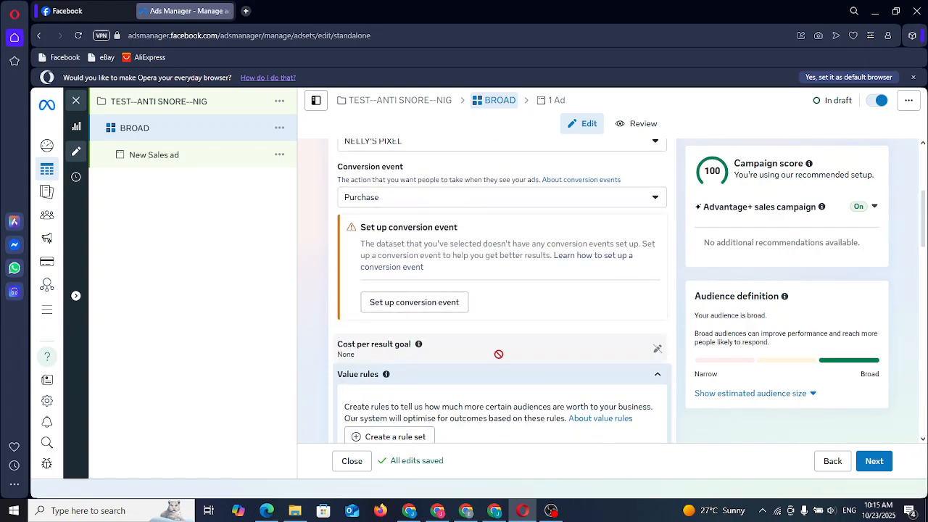
scroll(508, 323, up, 5)
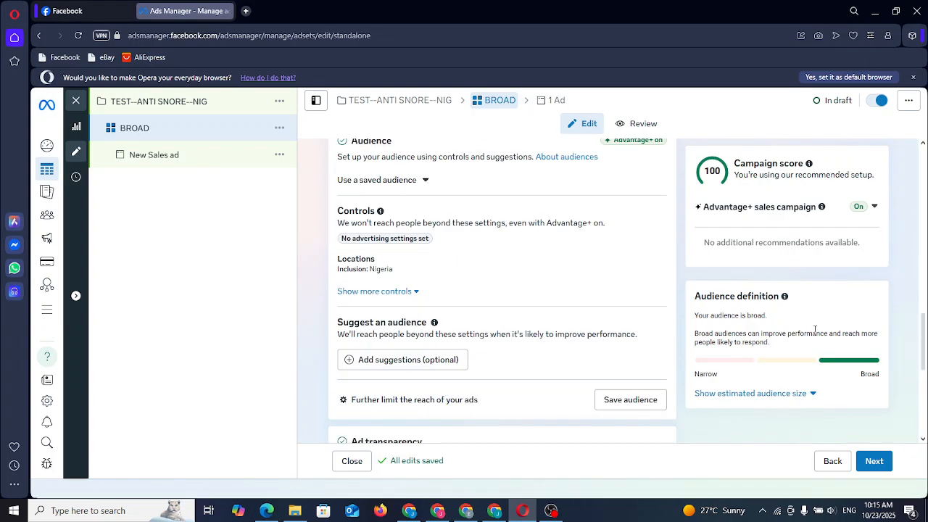
scroll(500, 317, up, 3)
- Compare the TEST--ANTI SNORE--NIG campaign's settings with those of the BROAD ad set, and examine the campaign budget
click(189, 109)
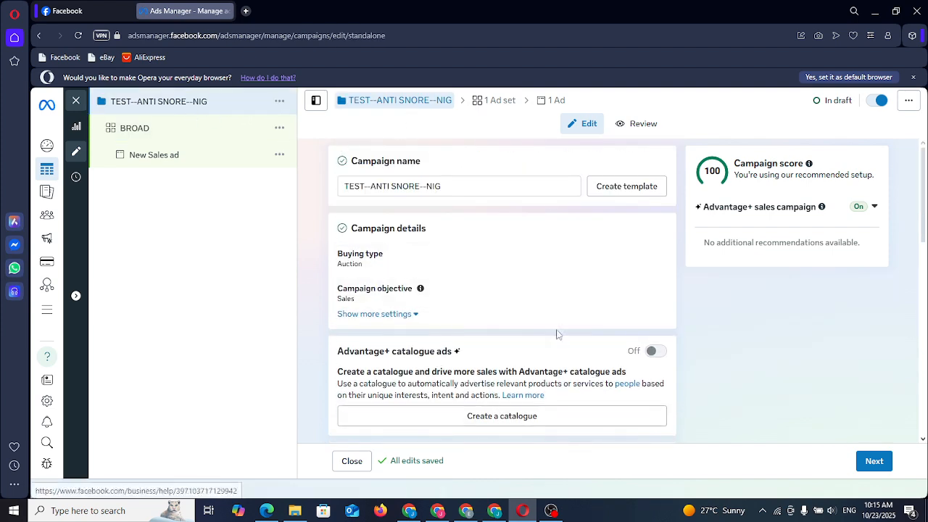
scroll(559, 296, down, 5)
scroll(560, 296, down, 2)
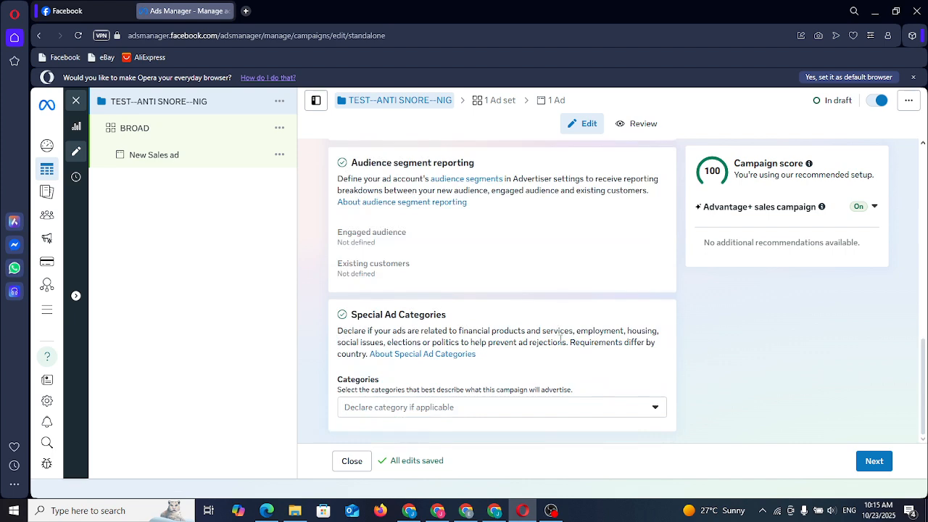
click(193, 131)
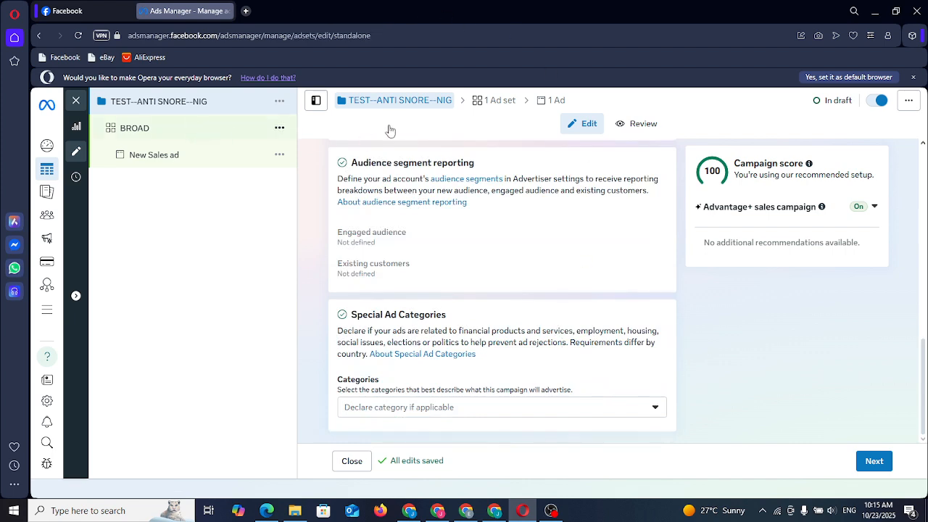
scroll(489, 292, down, 15)
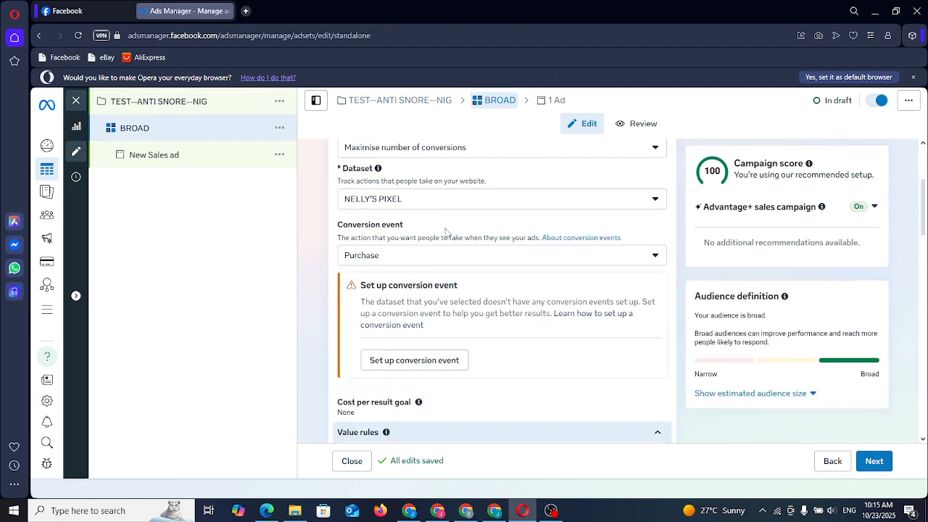
click(199, 104)
scroll(457, 232, down, 3)
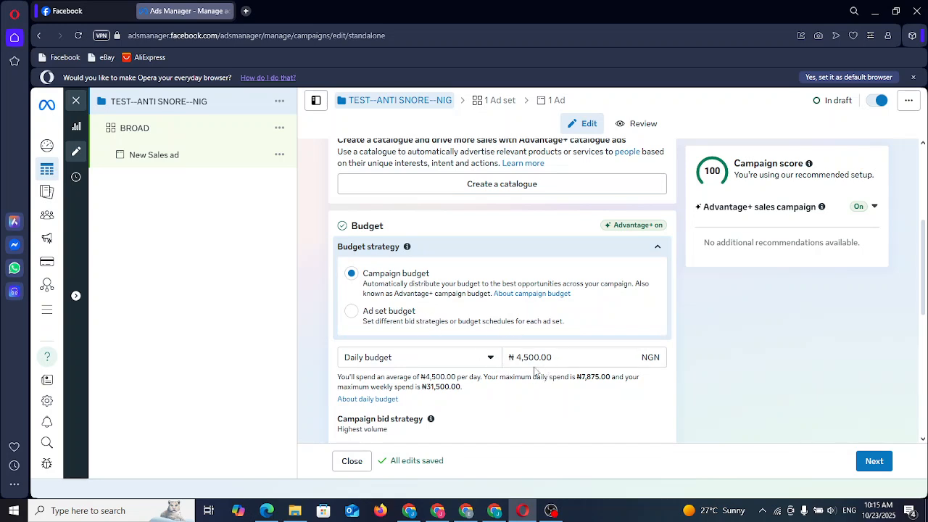
- Recheck the BROAD ad set from its conversion settings through the schedule, audience controls and placements
click(186, 133)
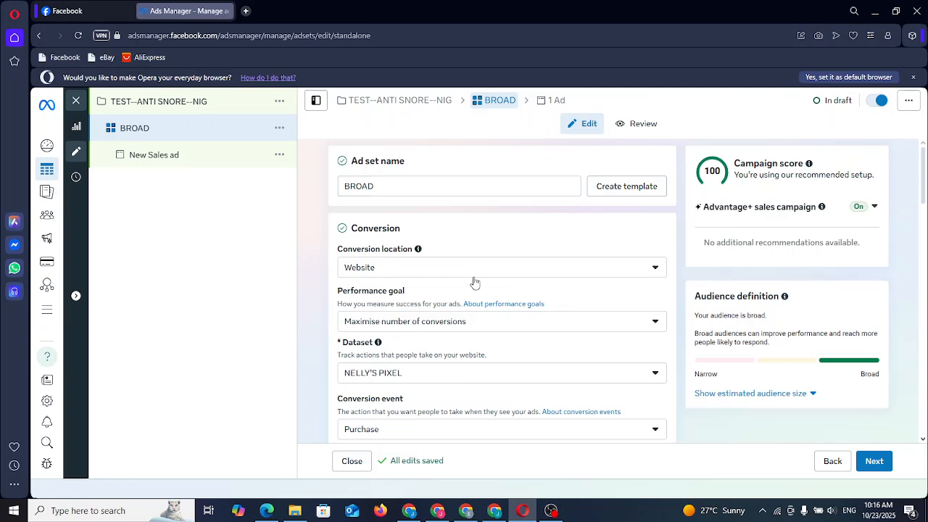
scroll(475, 283, down, 1)
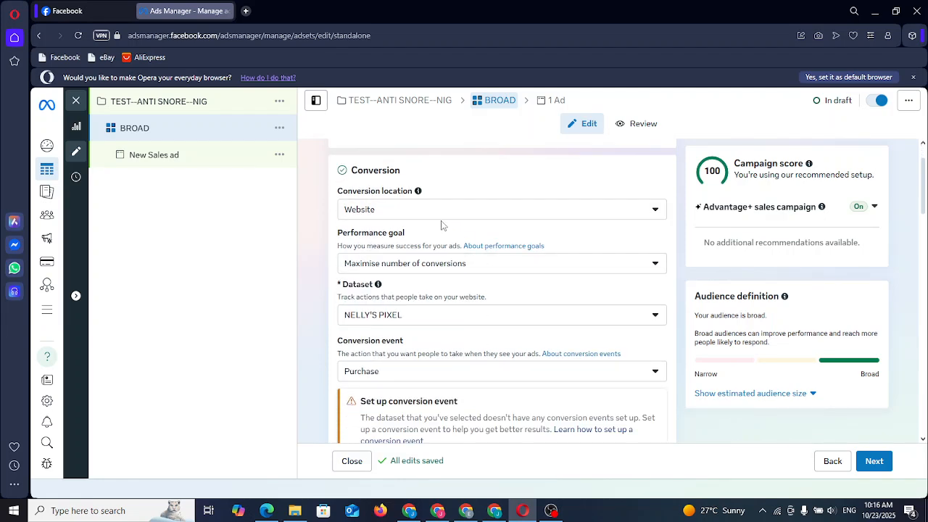
scroll(439, 225, down, 5)
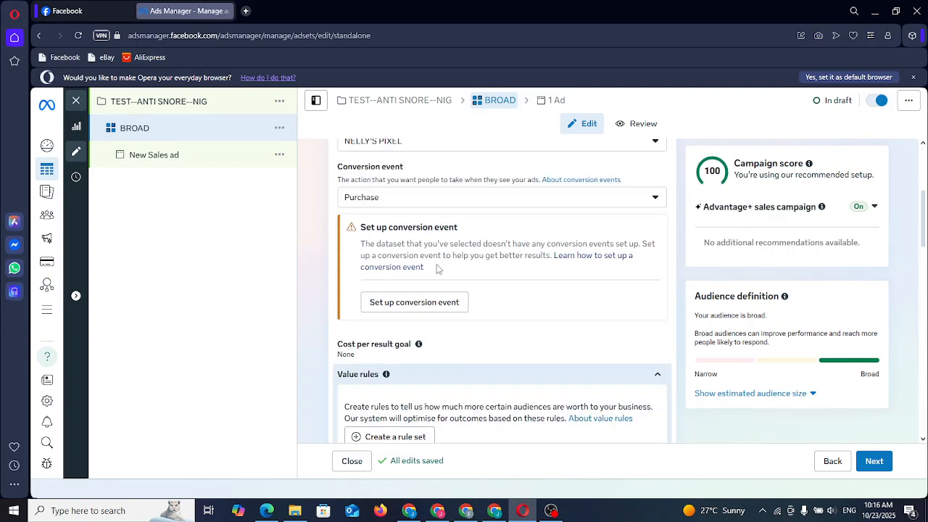
scroll(433, 276, down, 4)
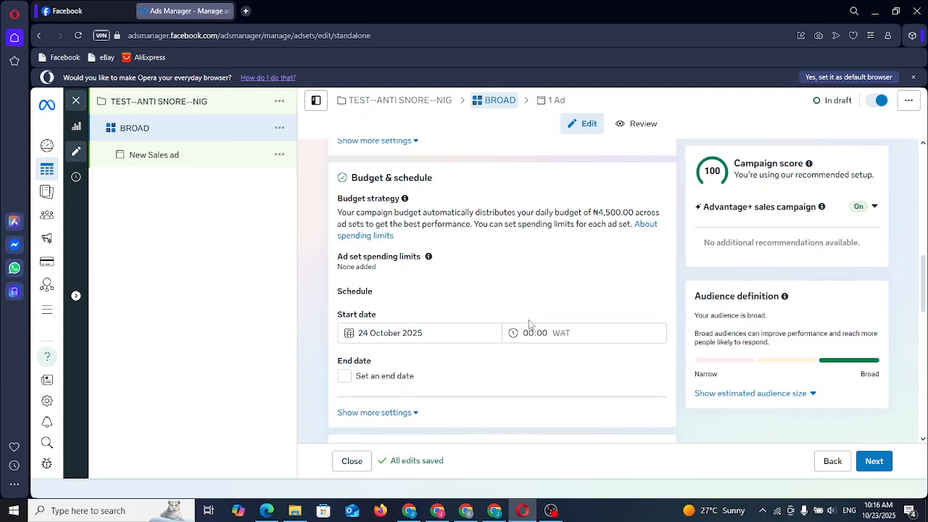
scroll(529, 324, down, 2)
scroll(529, 324, down, 2)
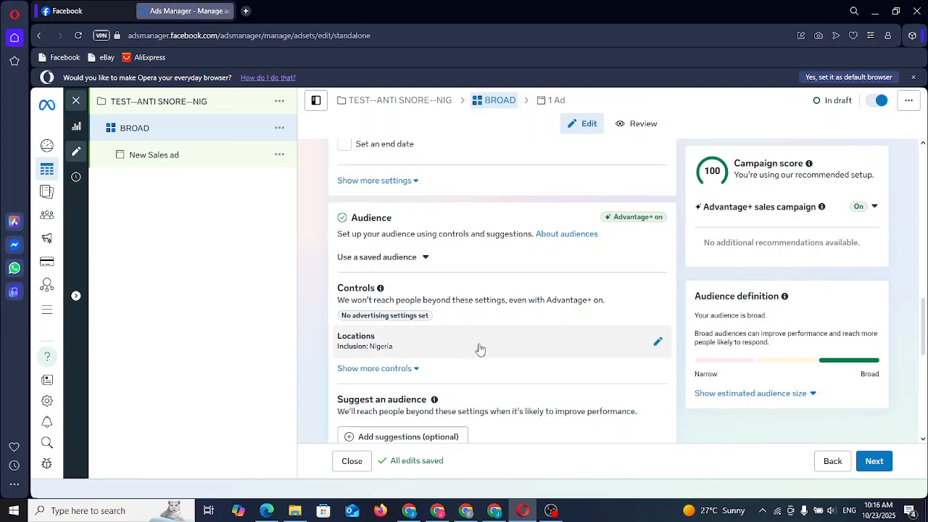
scroll(479, 349, down, 2)
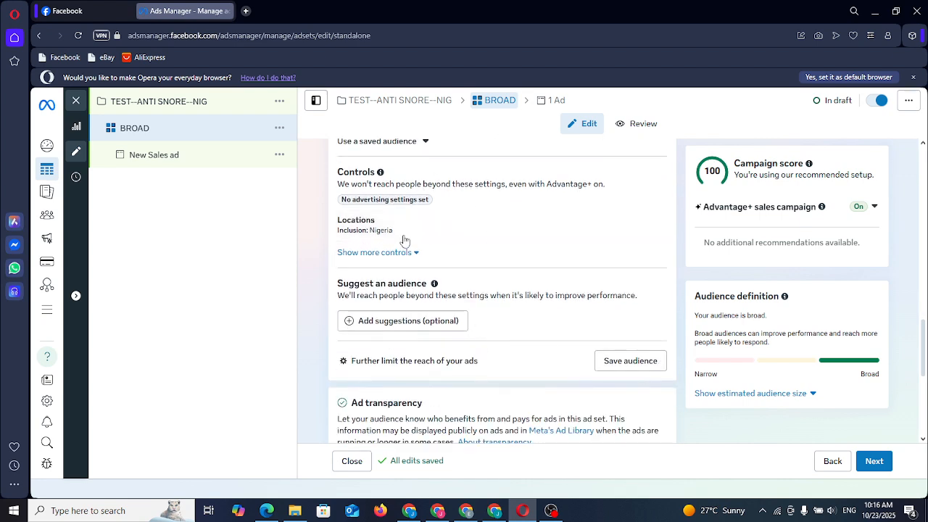
scroll(489, 335, down, 5)
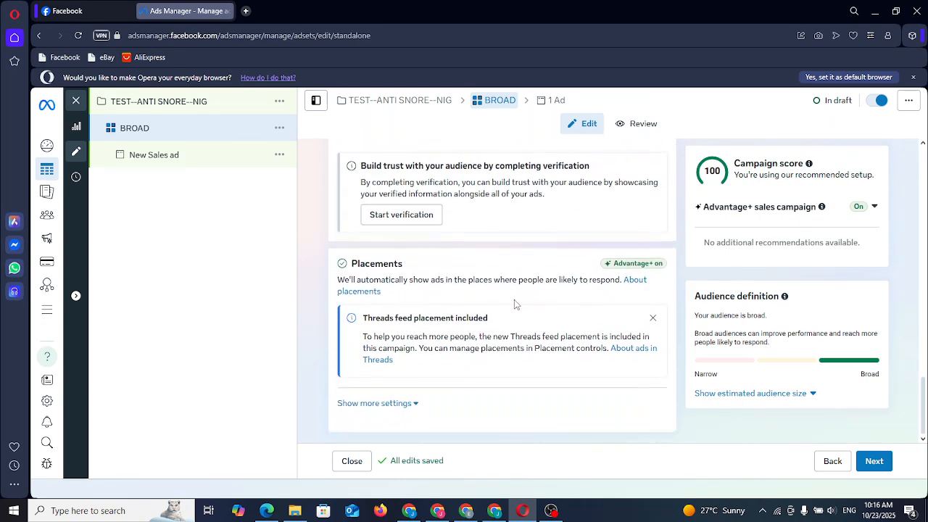
scroll(512, 302, up, 2)
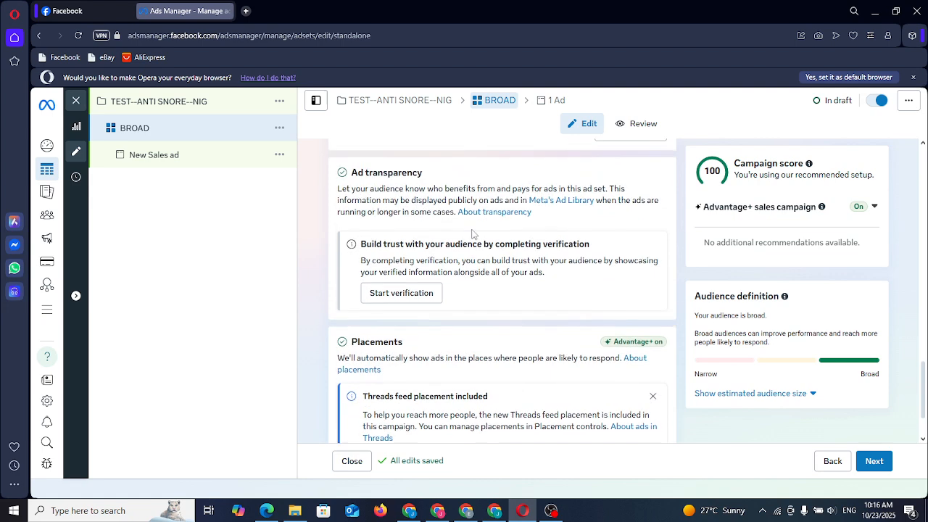
scroll(482, 270, down, 2)
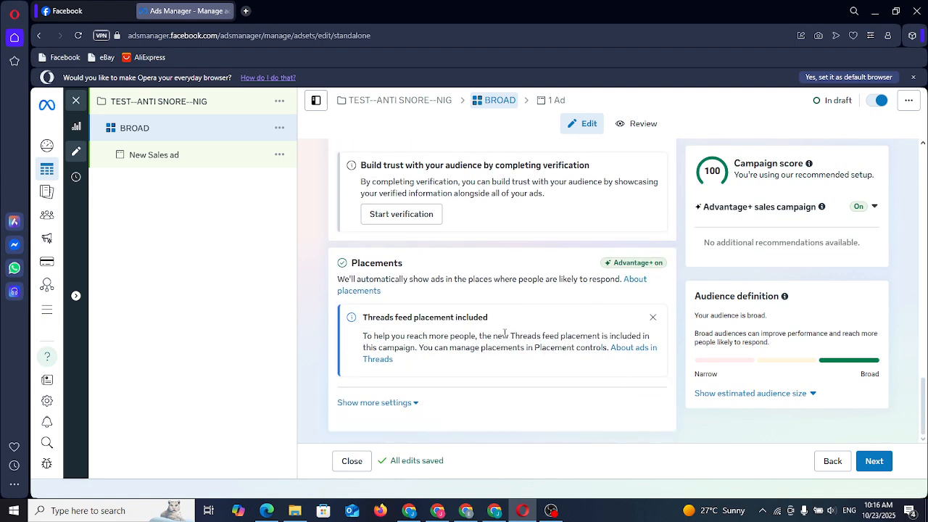
scroll(467, 330, up, 7)
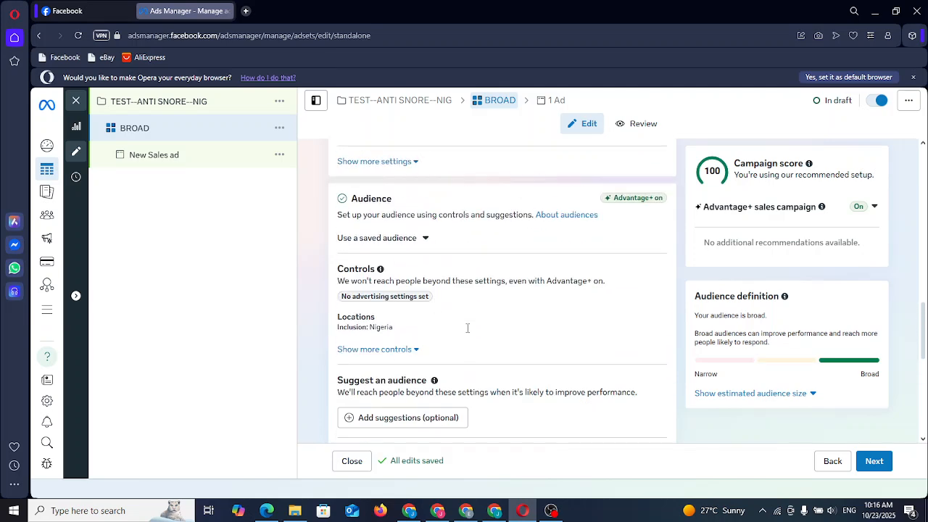
scroll(472, 330, up, 2)
scroll(464, 394, down, 1)
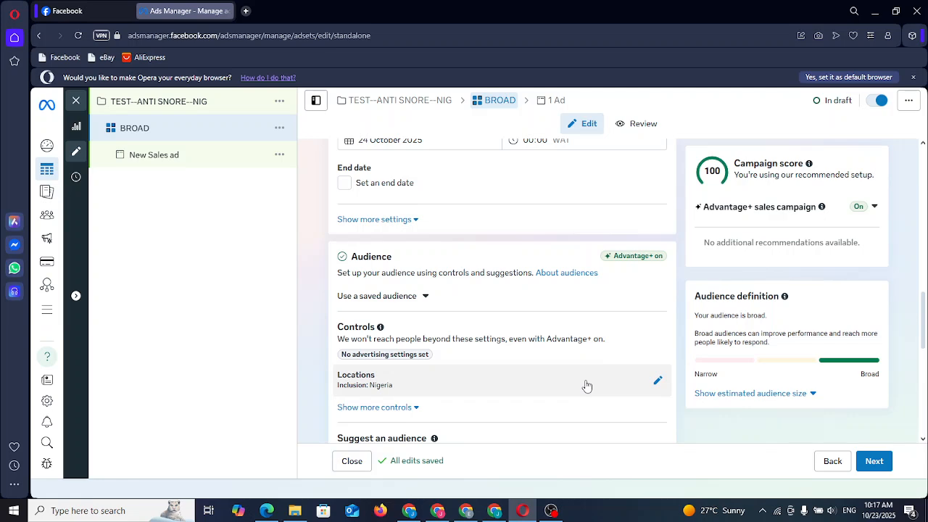
scroll(427, 380, down, 5)
- Open the New Sales ad in the BROAD ad set and rename it as ads 1
click(158, 157)
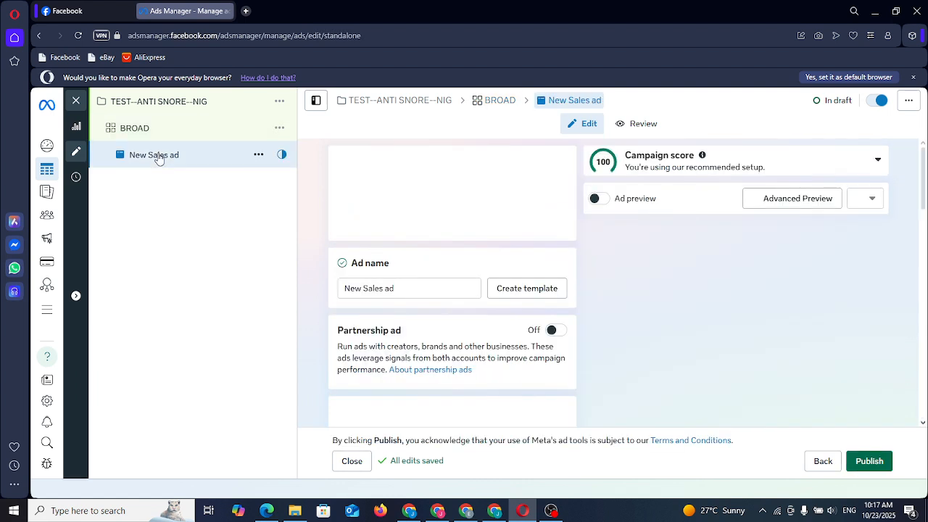
click(426, 183)
key(ctrl+a)
text(ads)
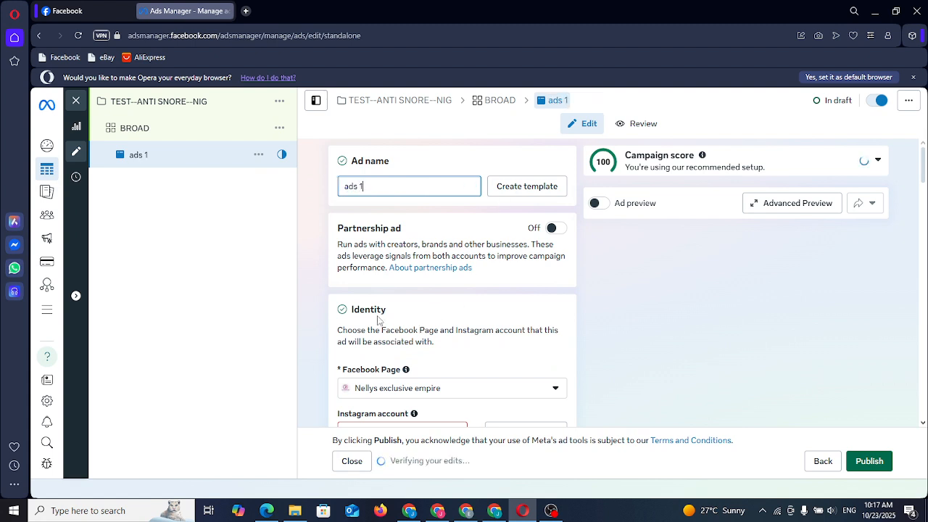
click(323, 306)
- Review the ads 1 identity, ad setup and format settings, and begin editing the Website URL under Destination
scroll(399, 294, down, 3)
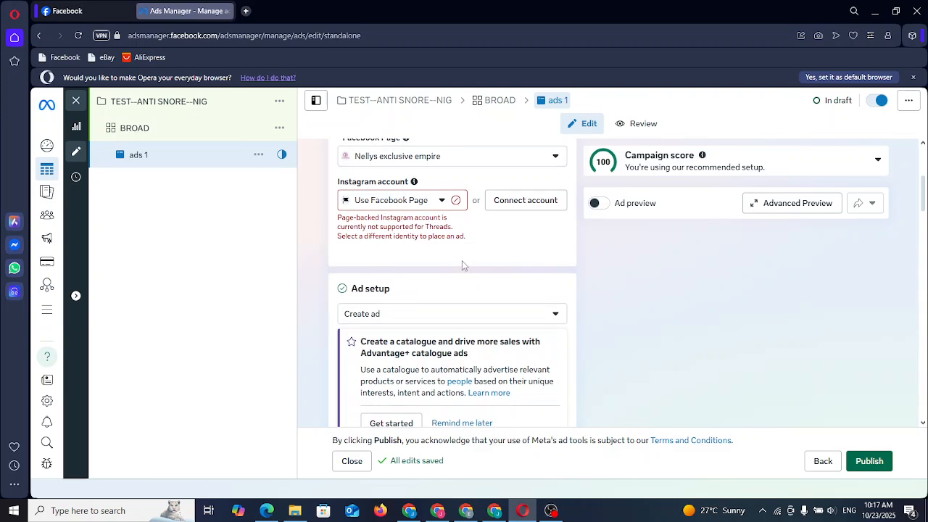
scroll(426, 245, up, 2)
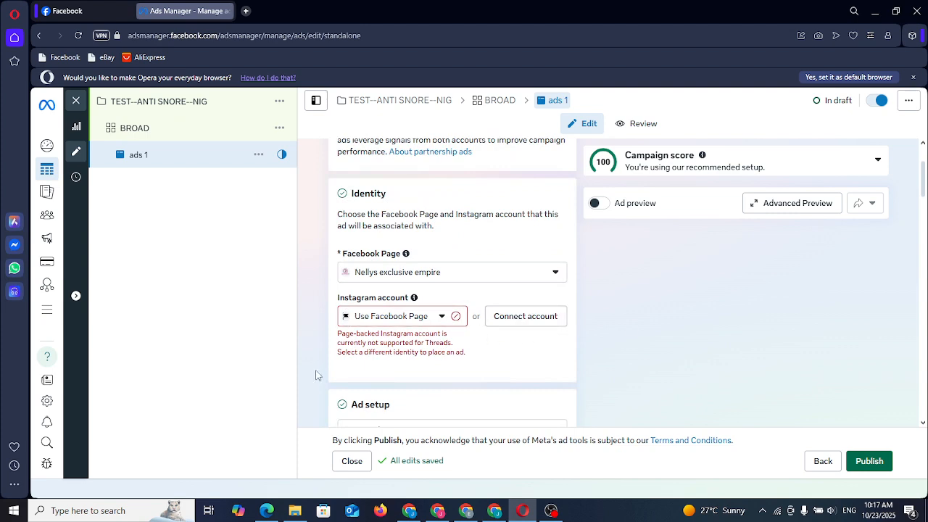
scroll(467, 274, down, 1)
scroll(467, 274, down, 5)
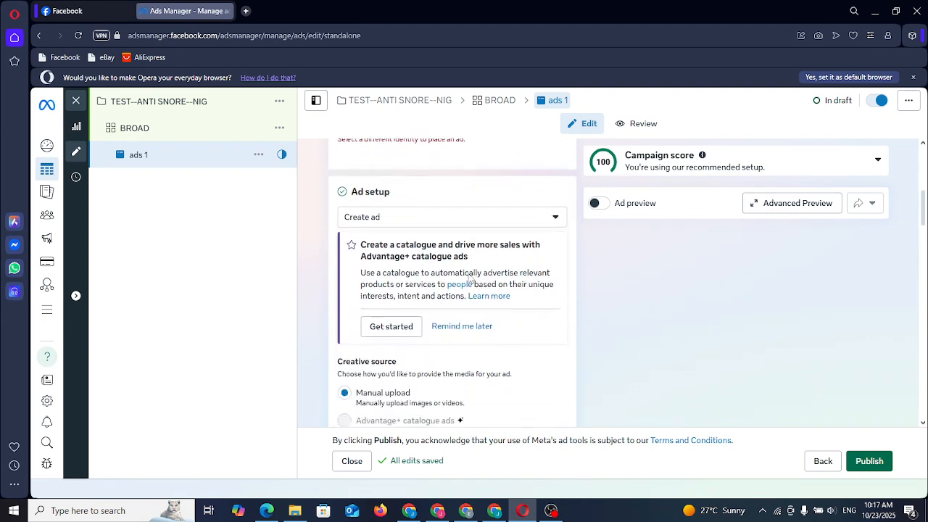
scroll(469, 277, down, 10)
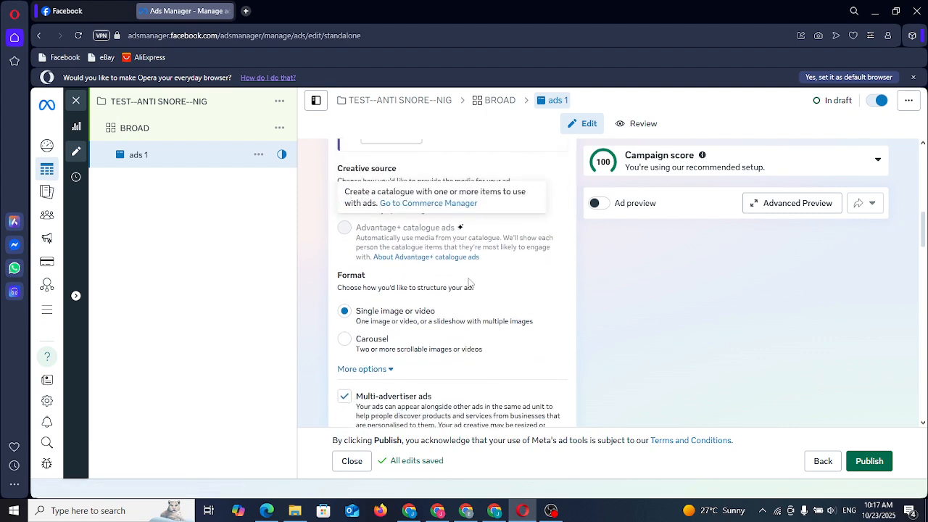
scroll(469, 284, down, 1)
click(411, 248)
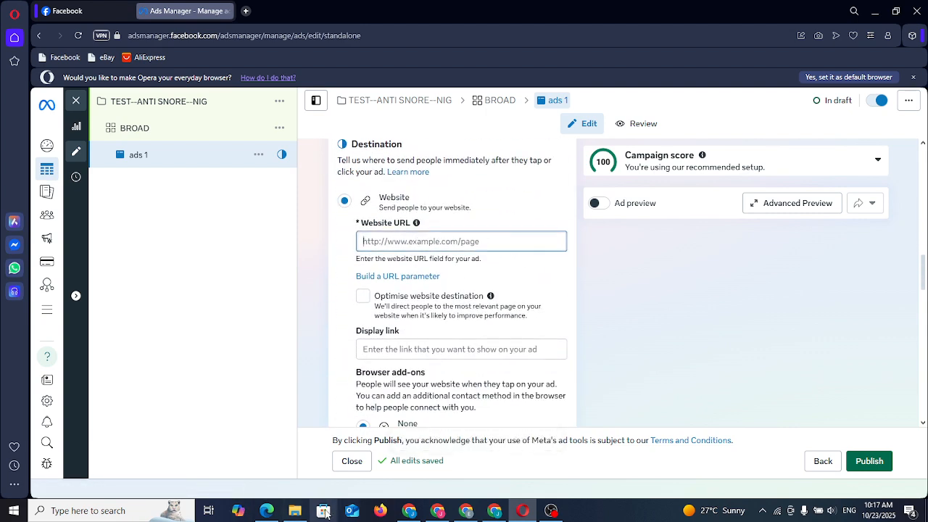
- Switch to the Chrome window with the WordPress site and leave the soap page's Elementor editor for the list of all pages
click(410, 512)
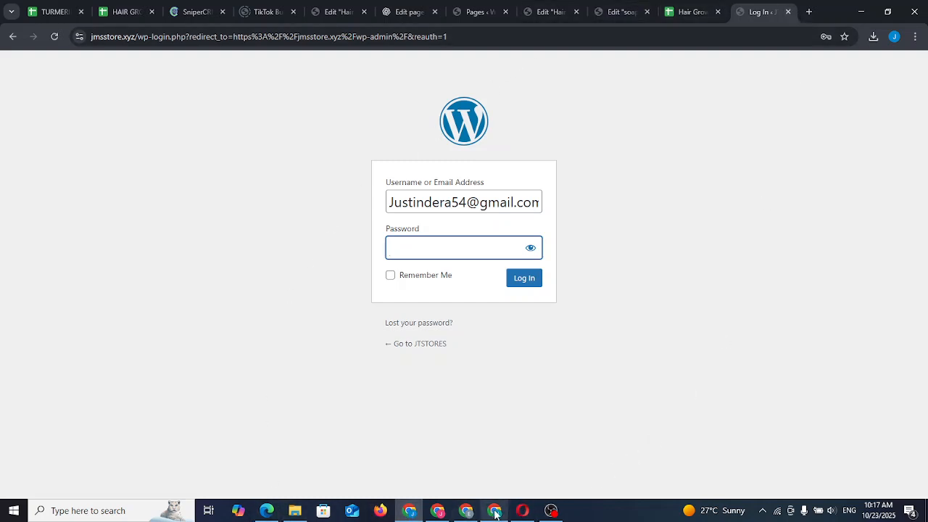
mouse_move(461, 515)
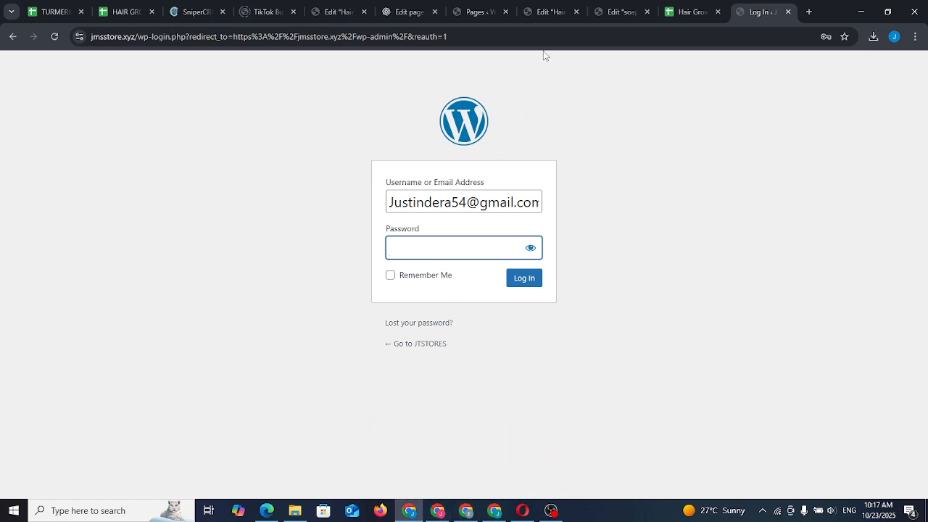
click(617, 13)
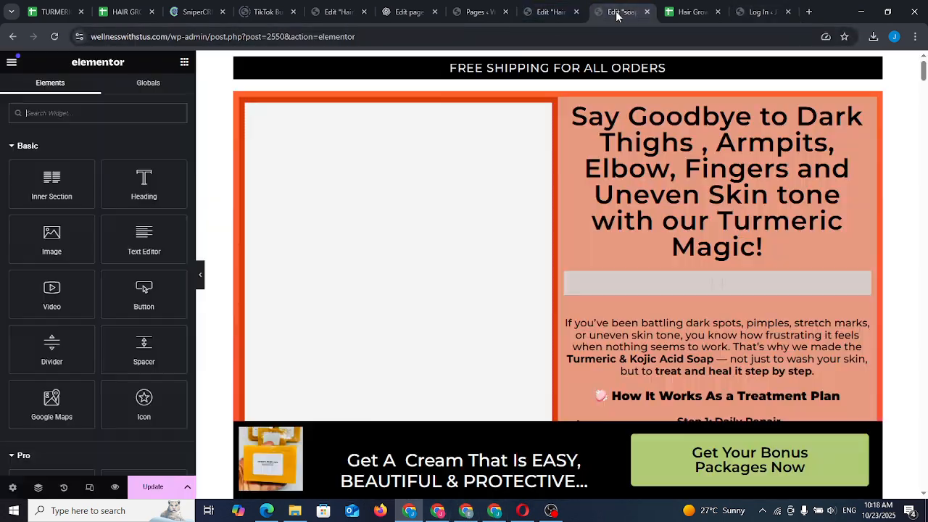
click(12, 63)
click(106, 314)
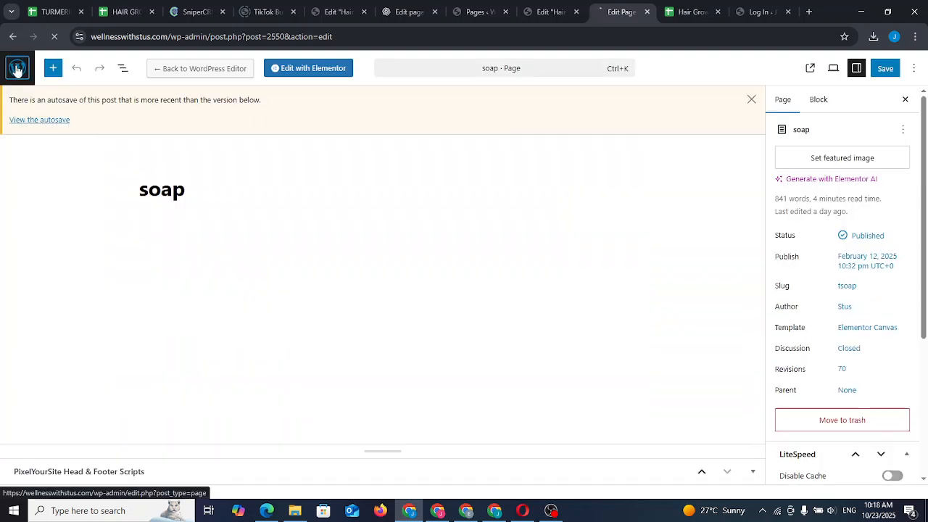
click(18, 69)
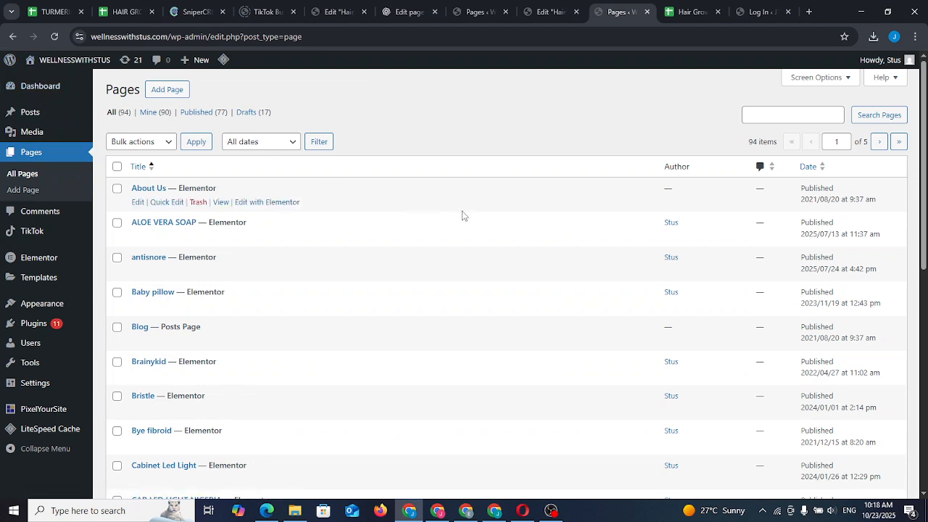
- Open the published antisnore page in a new tab and copy its web address
click(777, 119)
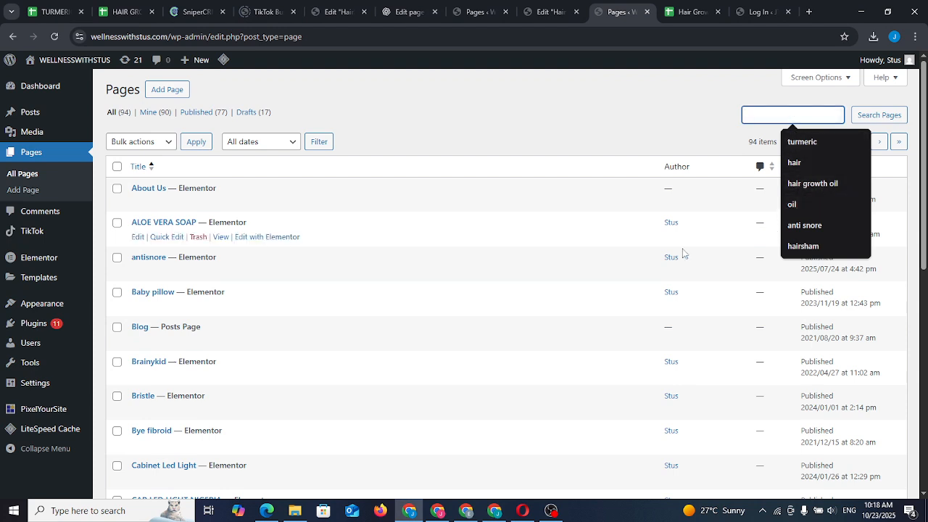
right_click(222, 272)
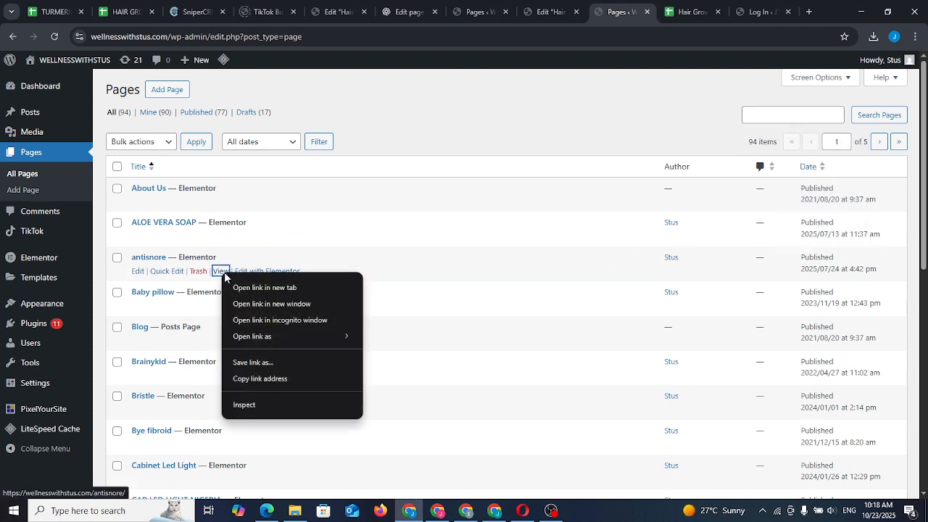
click(243, 284)
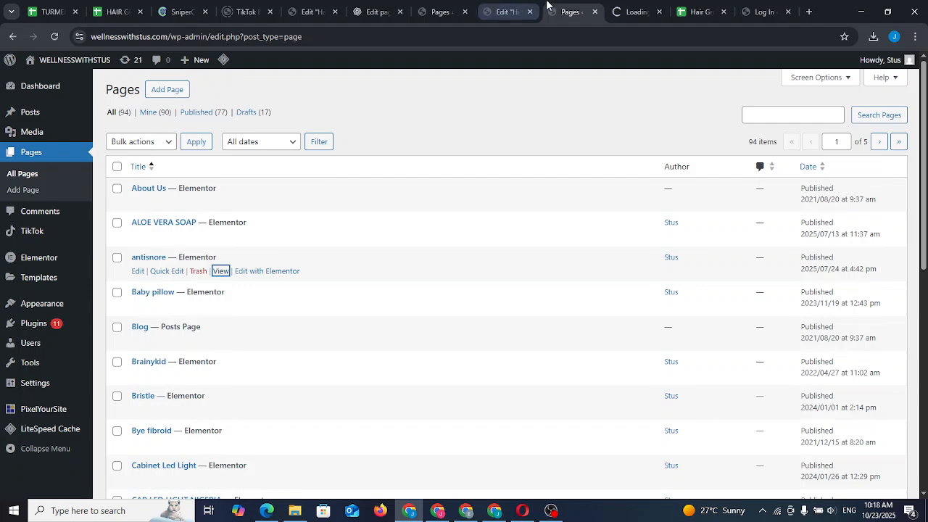
click(628, 12)
click(400, 37)
key(ctrl+c)
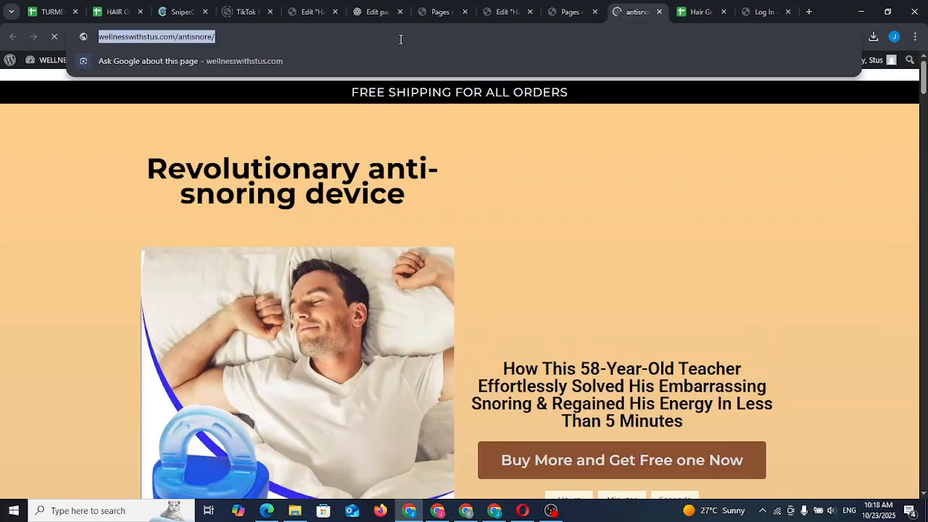
click(492, 513)
click(410, 512)
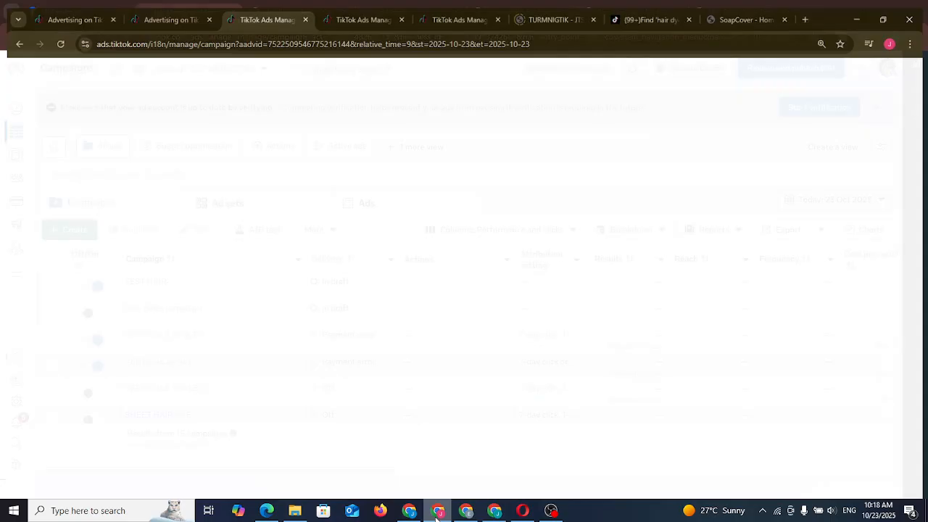
click(410, 512)
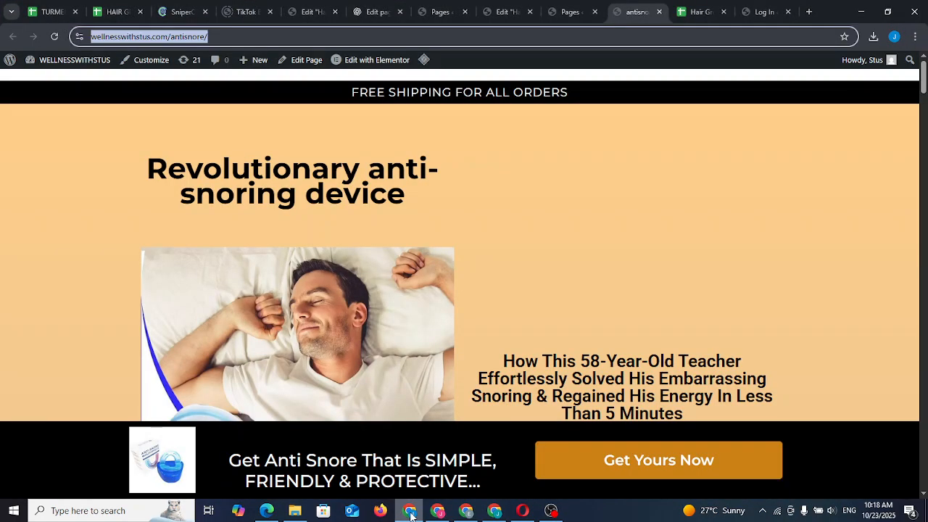
click(522, 510)
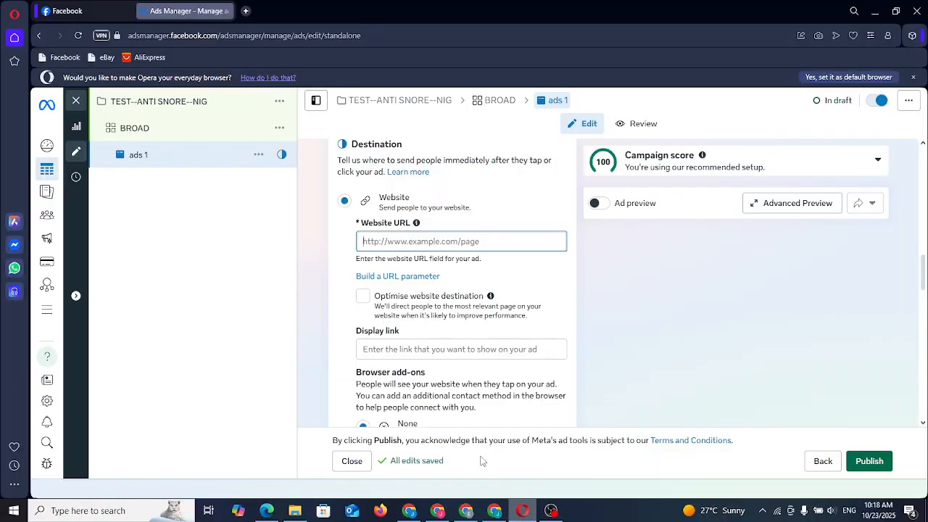
key(ctrl+v)
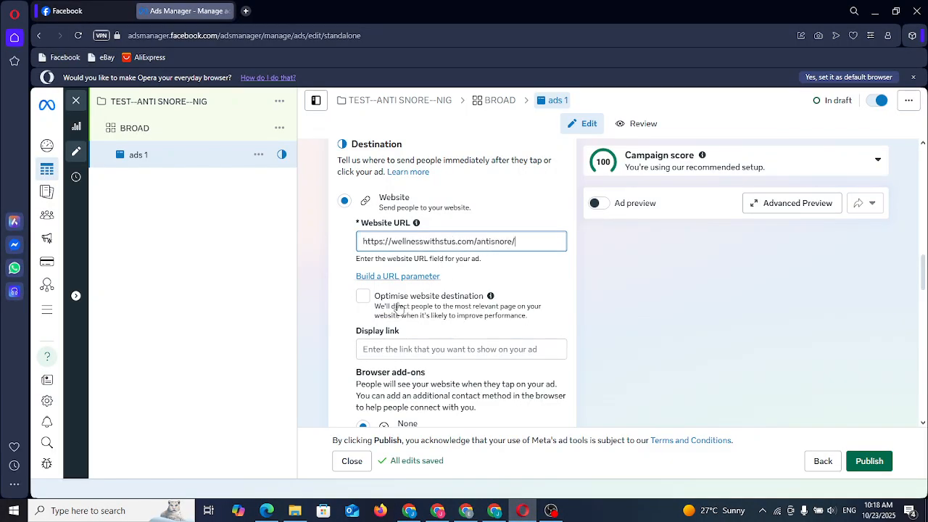
scroll(424, 335, down, 3)
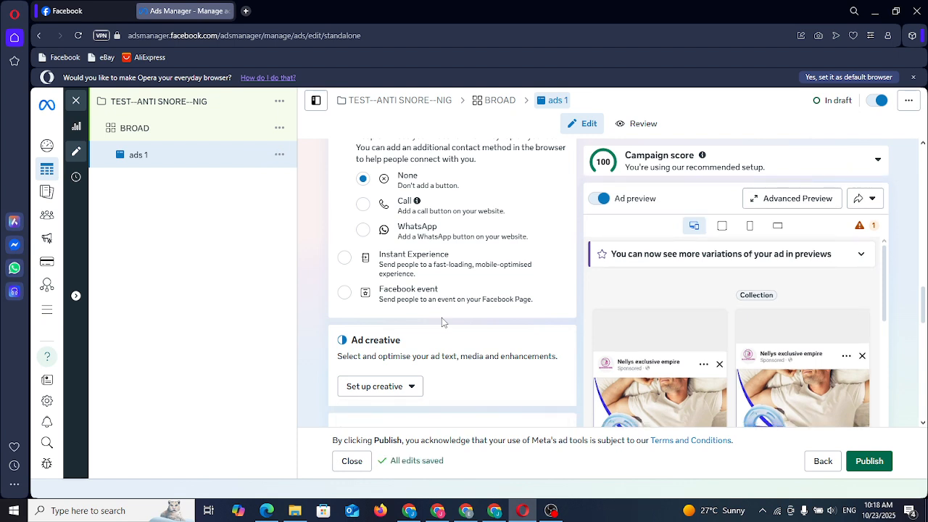
scroll(443, 321, down, 1)
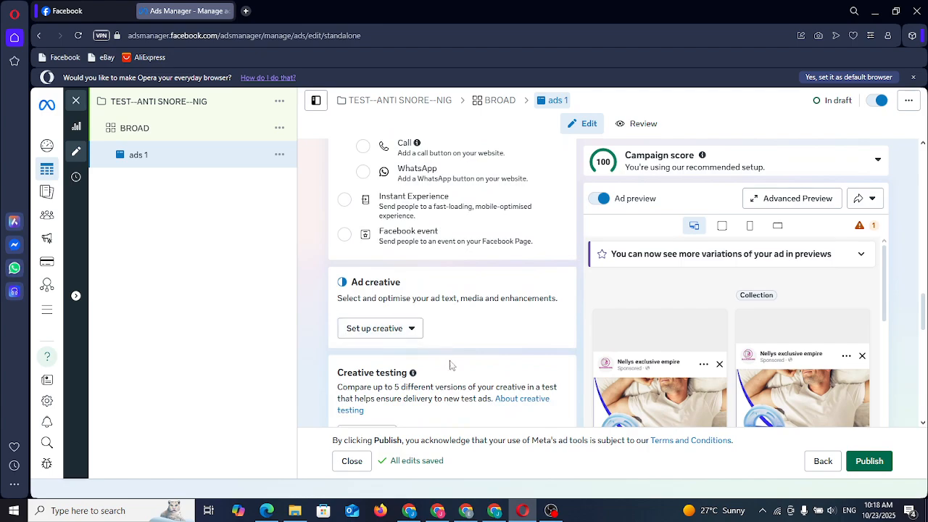
- Minimise all open browser windows and the OBS window to clear the desktop
click(876, 12)
click(879, 13)
click(863, 14)
click(863, 11)
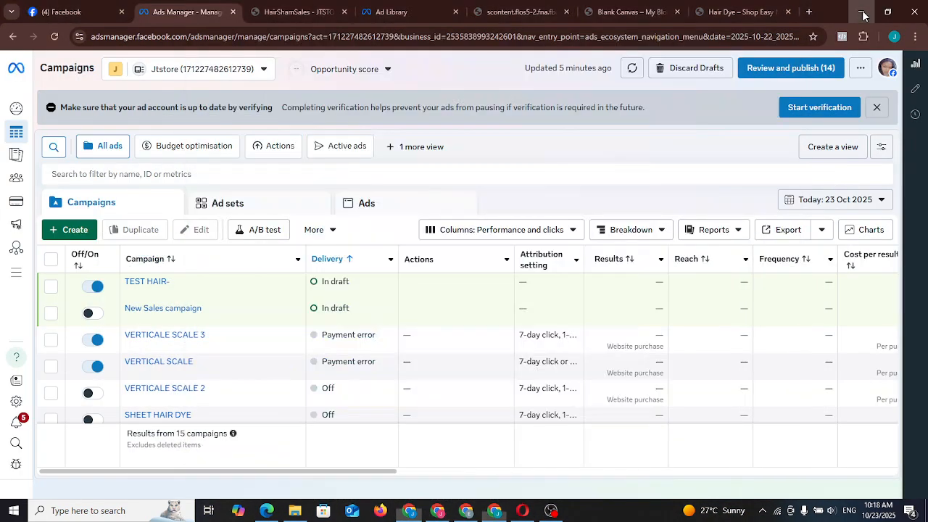
click(863, 11)
click(852, 7)
click(726, 46)
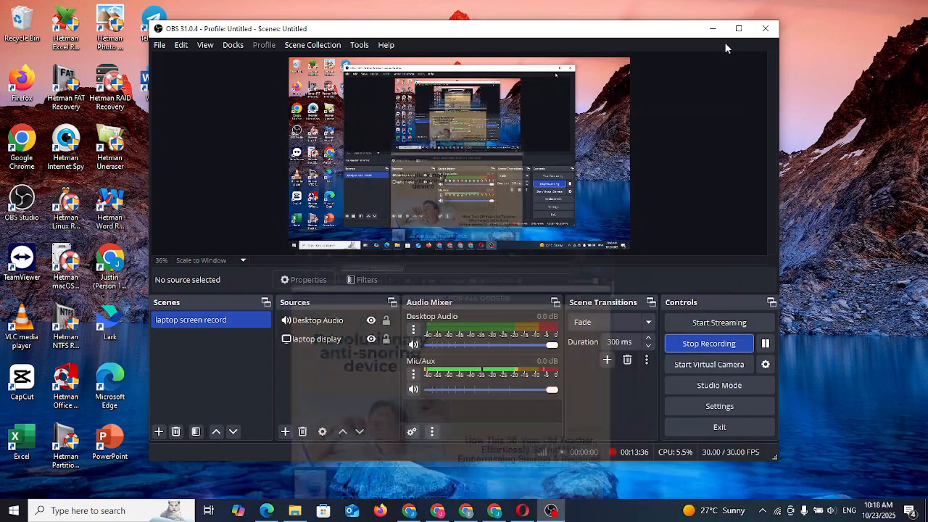
click(712, 29)
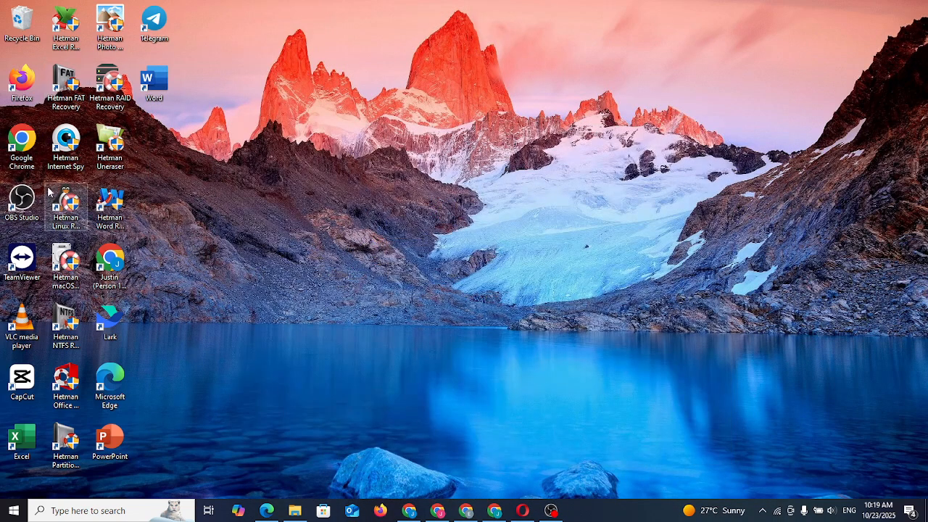
- Start Google Chrome from the desktop with a different user profile and open Facebook from its new tab shortcuts
double_click(29, 165)
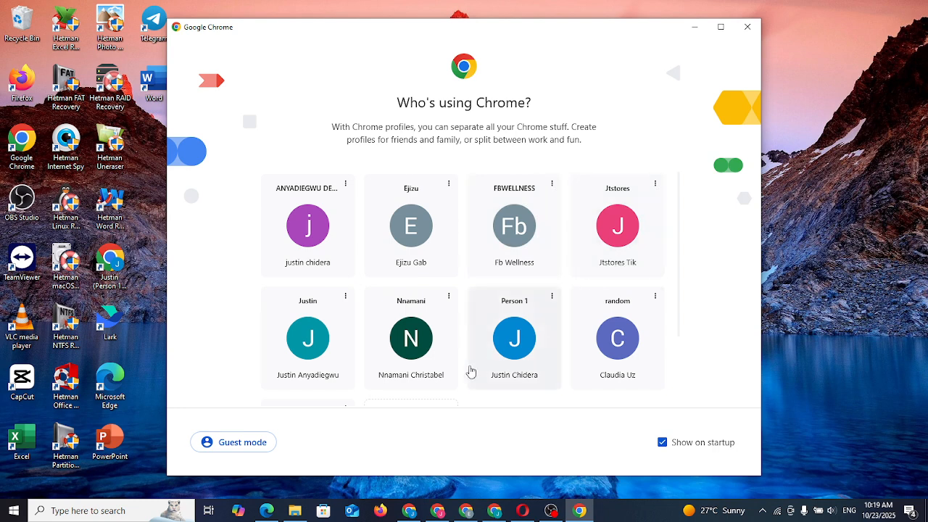
click(424, 360)
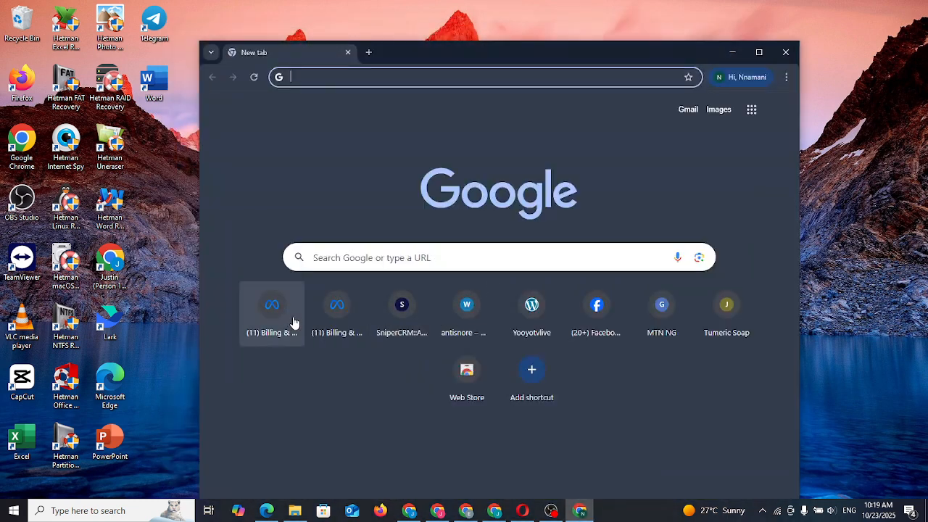
click(574, 331)
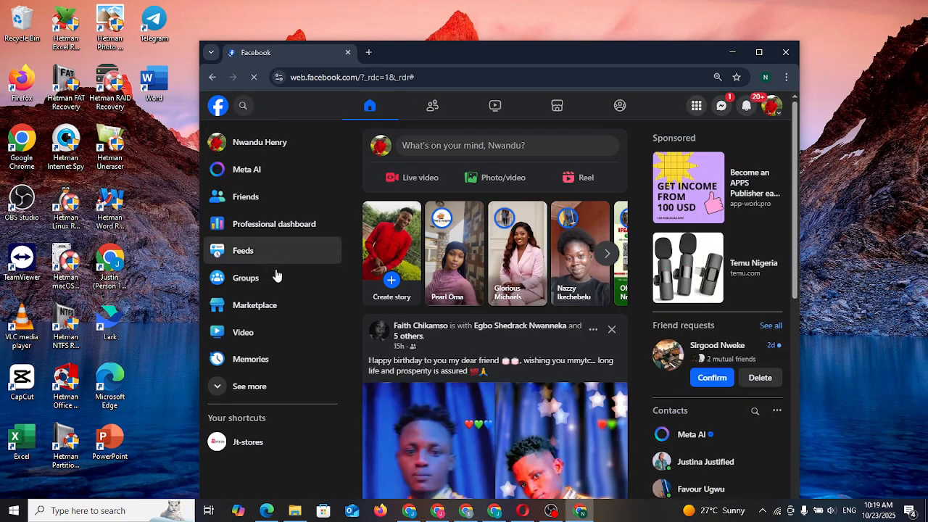
- Open the Jt-stores page on Facebook and look through its posts
click(293, 440)
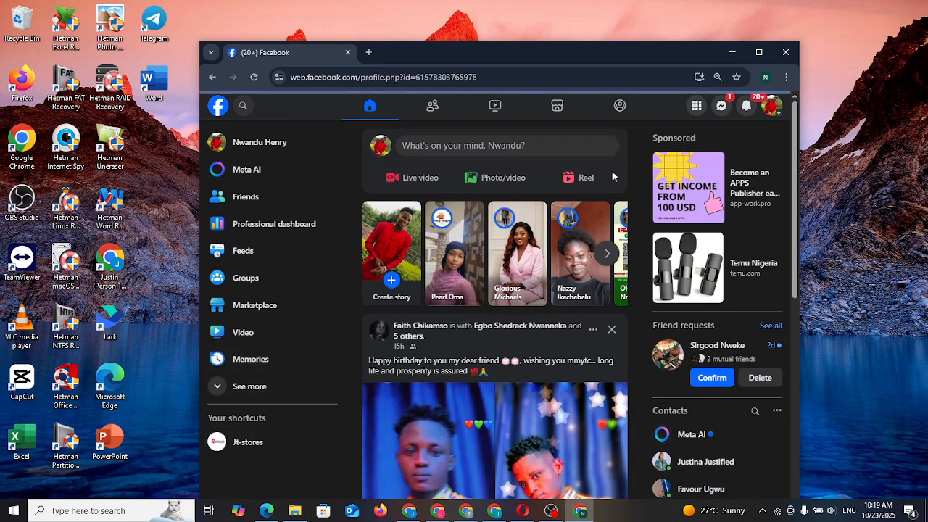
scroll(637, 341, down, 6)
scroll(623, 343, down, 3)
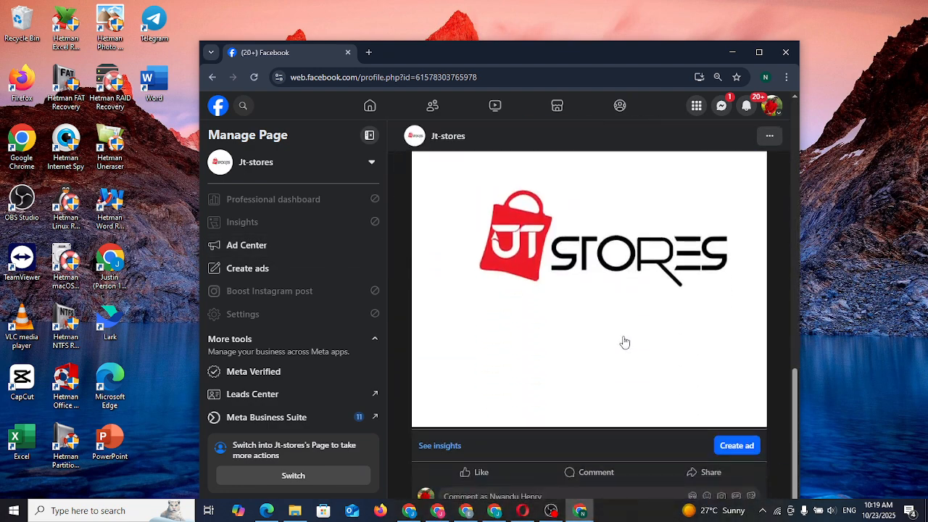
scroll(621, 342, up, 3)
scroll(565, 341, down, 1)
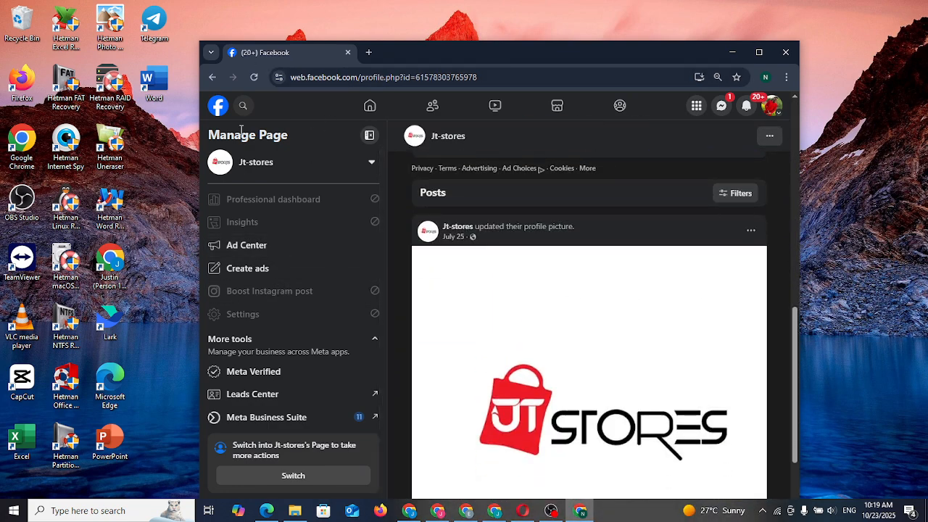
- Return to the Facebook home feed, expand the full list of shortcuts and look through its entries in a maximised window
click(216, 111)
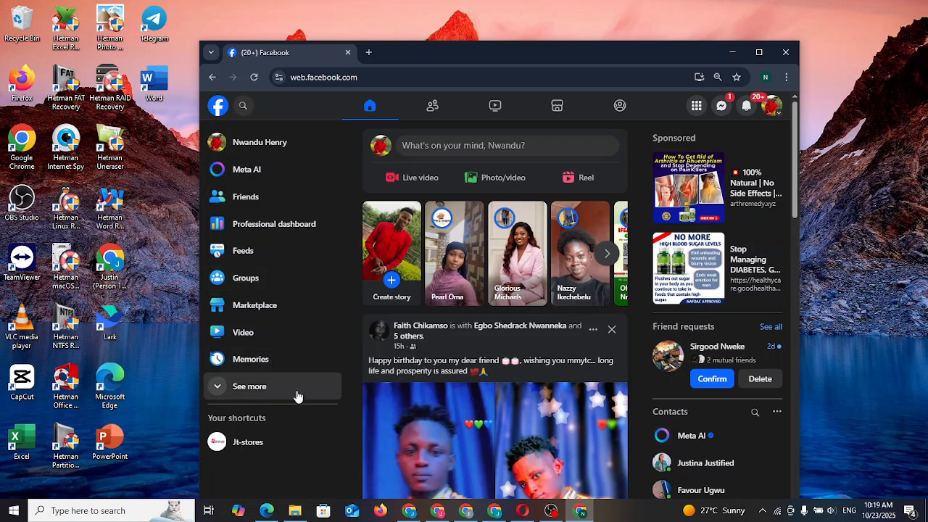
click(302, 388)
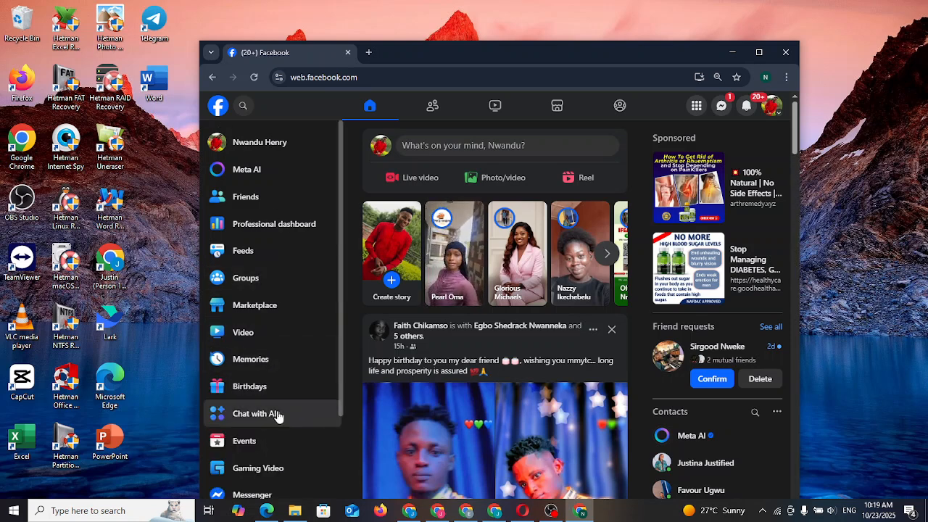
scroll(276, 416, down, 1)
scroll(286, 377, up, 1)
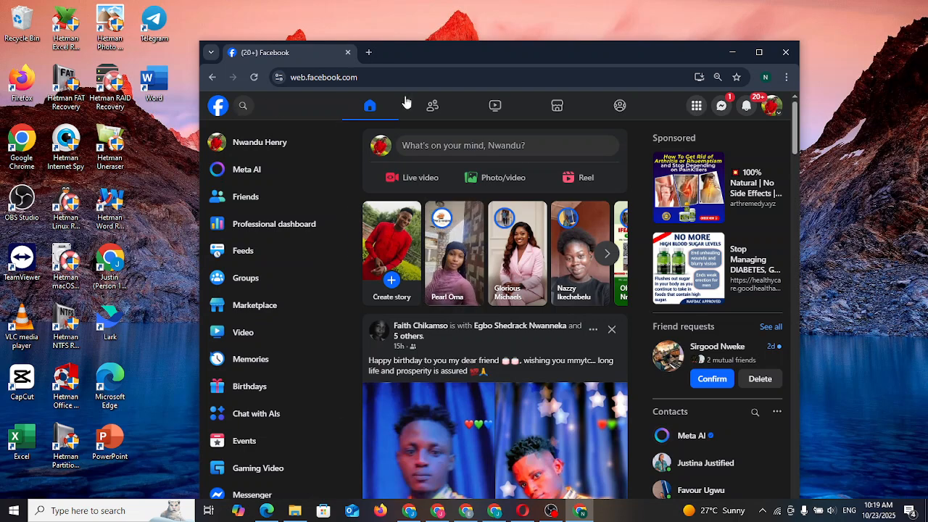
click(759, 52)
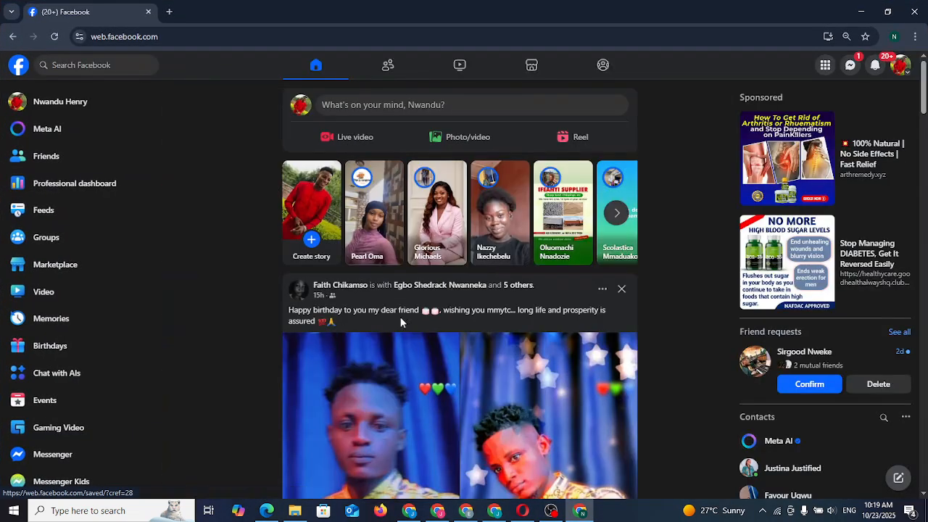
scroll(145, 350, down, 4)
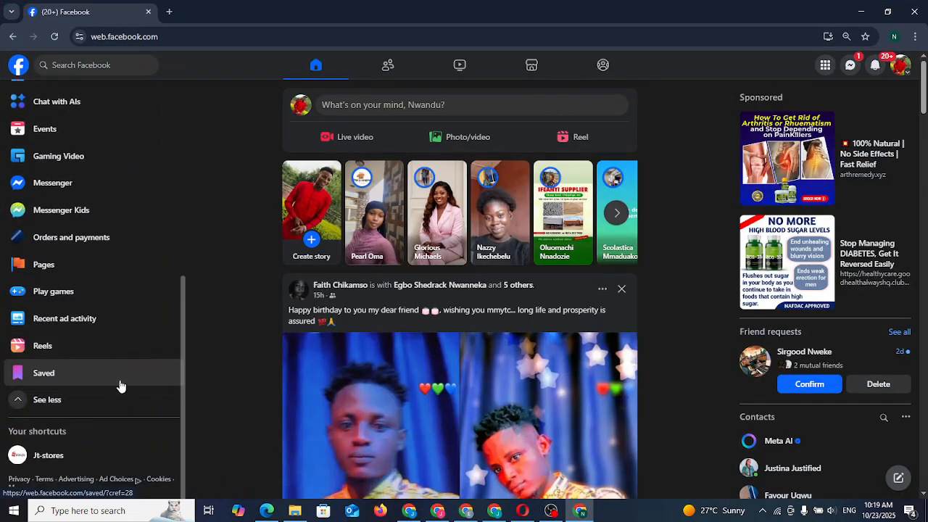
scroll(122, 385, up, 2)
scroll(116, 377, up, 1)
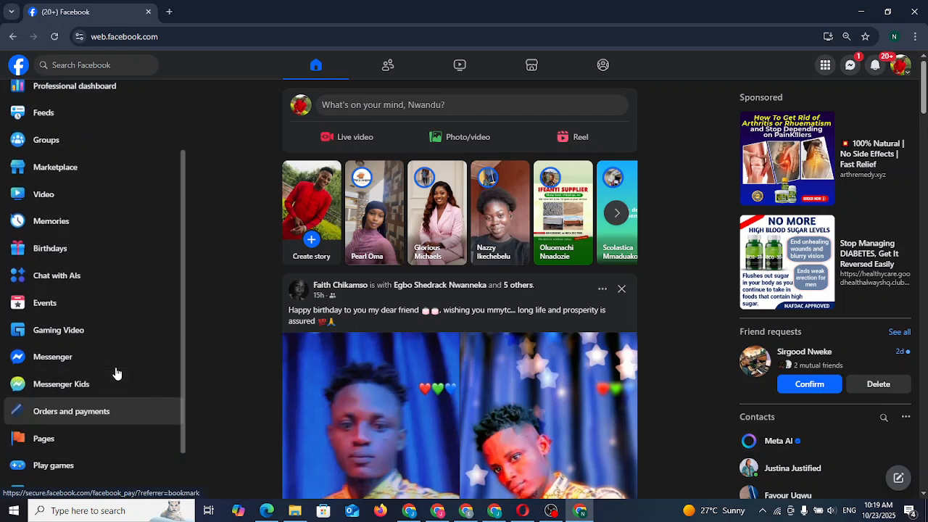
scroll(120, 350, up, 2)
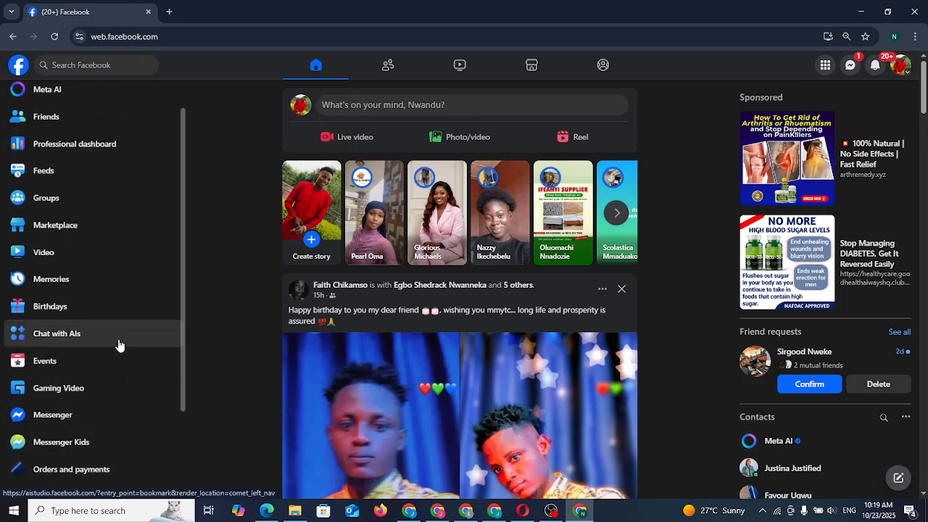
scroll(120, 346, down, 2)
scroll(119, 347, up, 3)
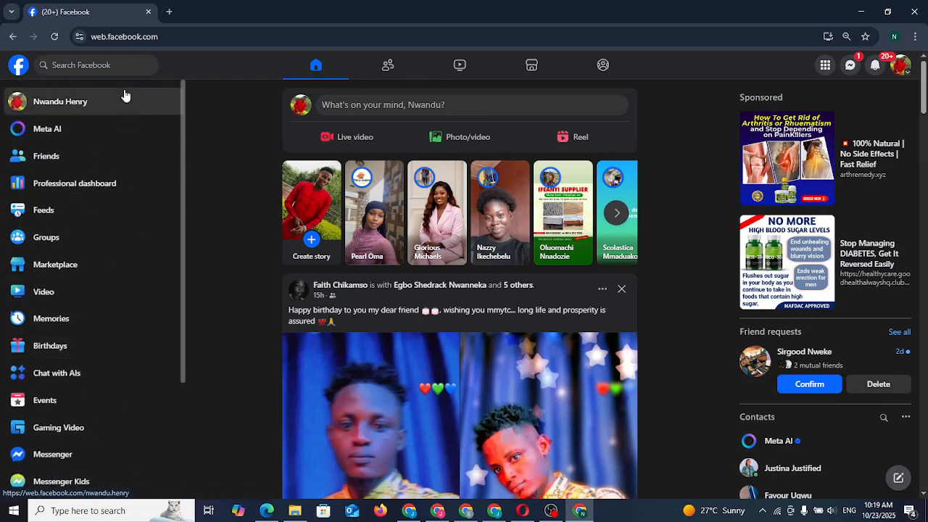
- Open Billing & payments in a new tab, go to the Ads Manager campaigns and open ANTI SNORE- TEST- GH - 3 for editing
click(169, 11)
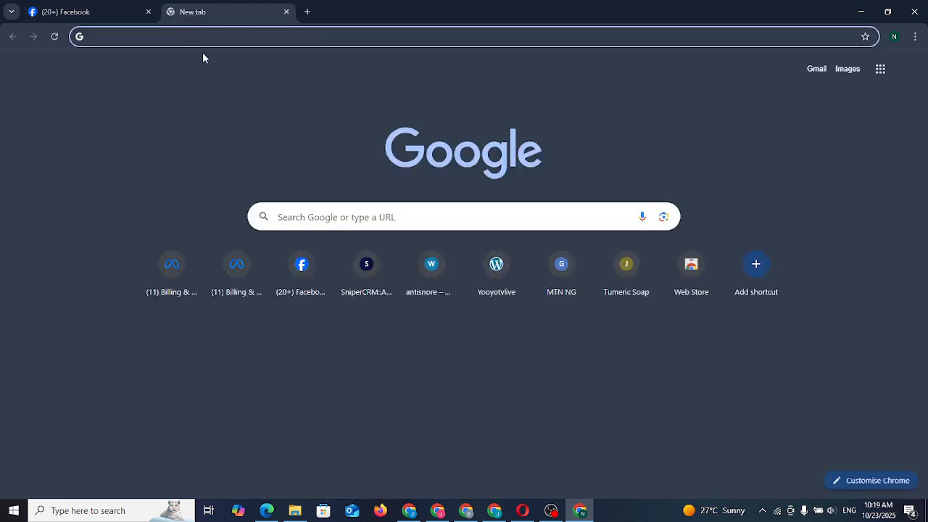
click(157, 266)
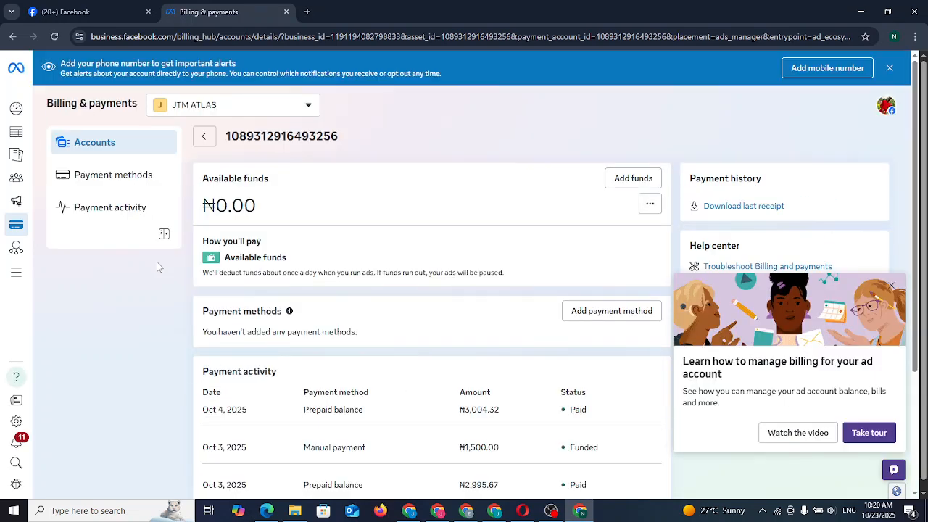
click(52, 142)
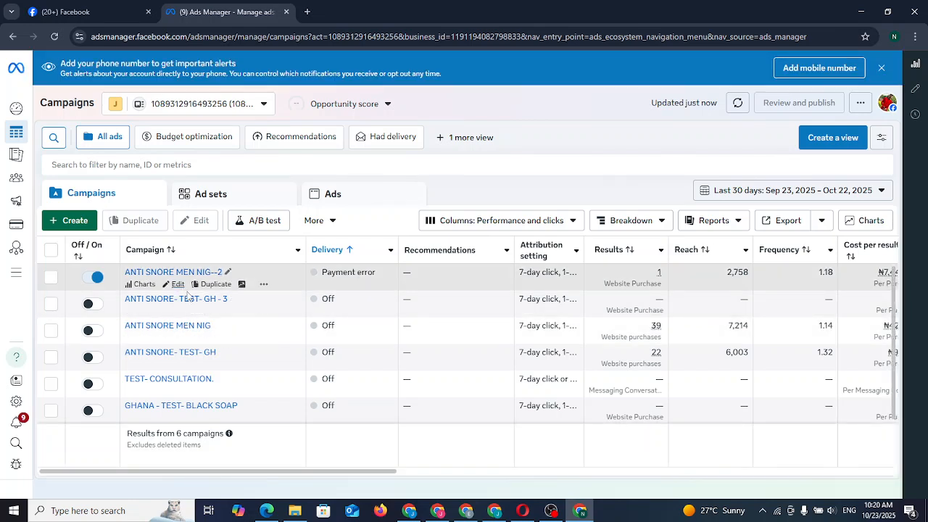
click(181, 313)
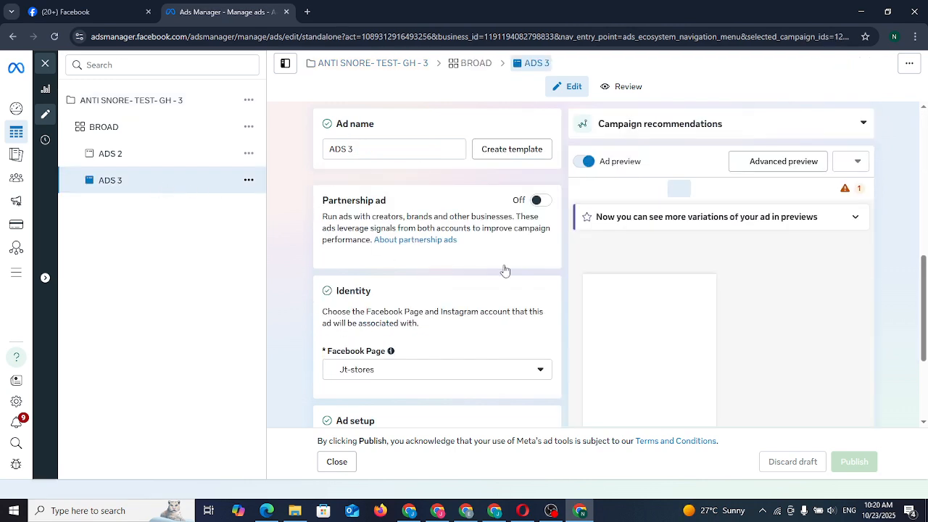
- Go to the primary text in the ADS 3 creative and select all of its text for copying
scroll(503, 290, down, 5)
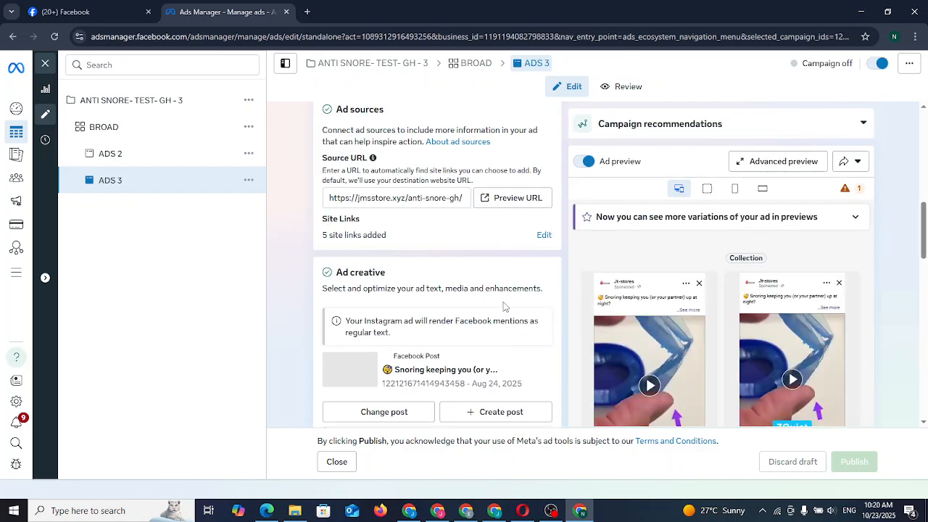
scroll(503, 305, down, 6)
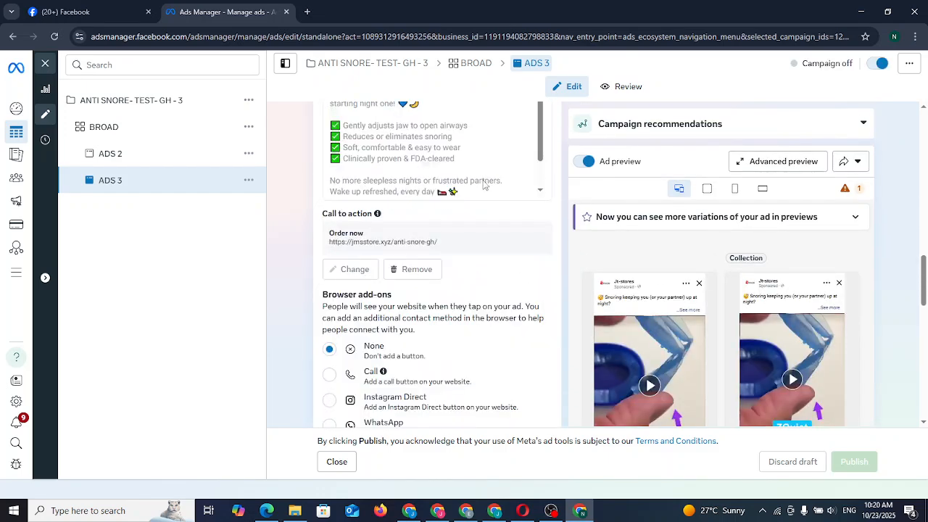
scroll(479, 175, up, 2)
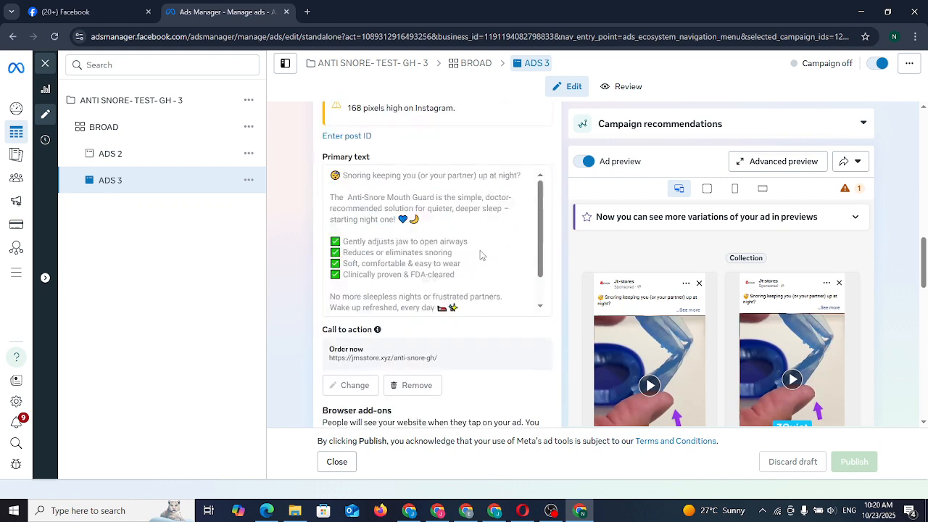
key(ctrl+a)
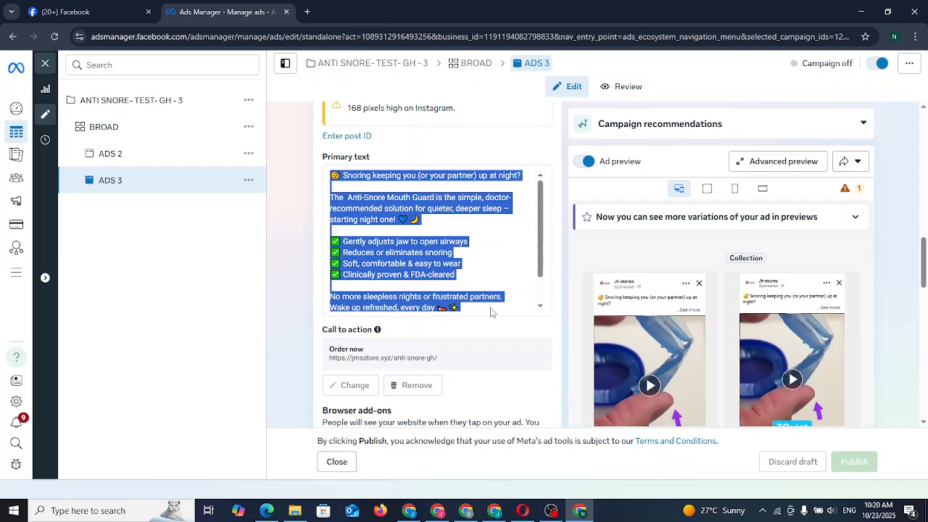
- Switch back to Ads Manager in Opera and start setting up the creative of ads 1 as a video ad
click(522, 511)
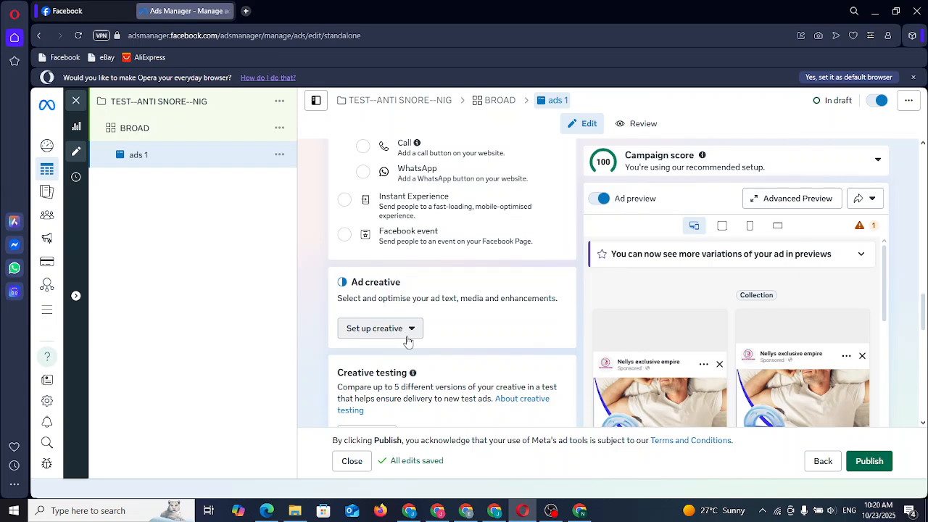
click(408, 341)
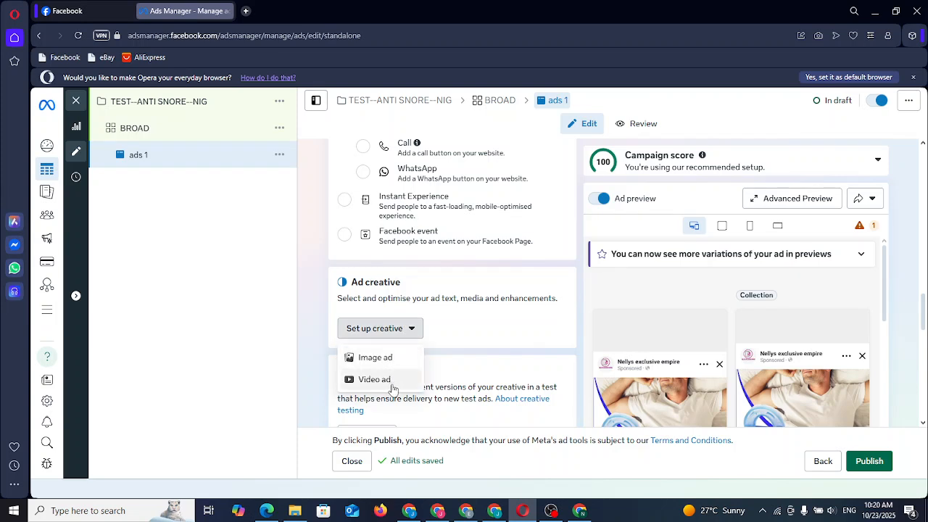
click(392, 389)
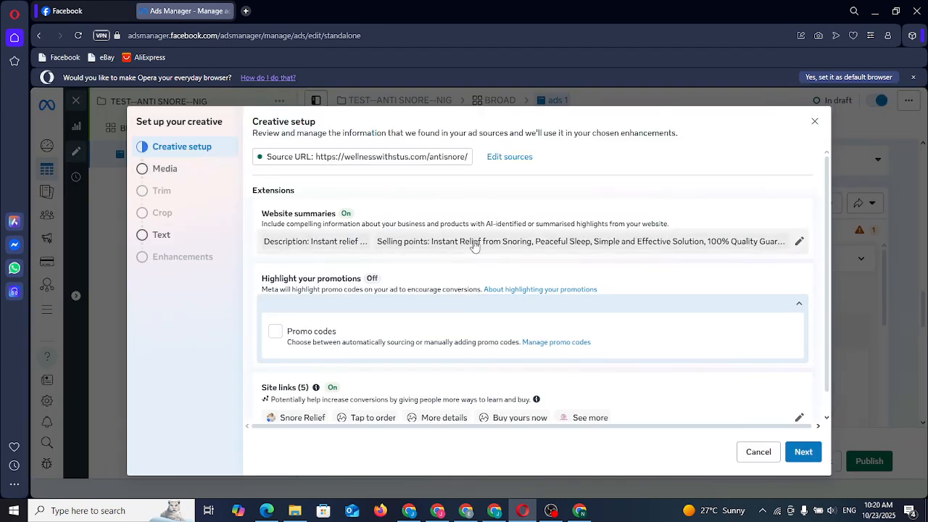
- Turn off site links and the option to identify and add relevant site links, and continue to the Media stage
scroll(474, 244, down, 1)
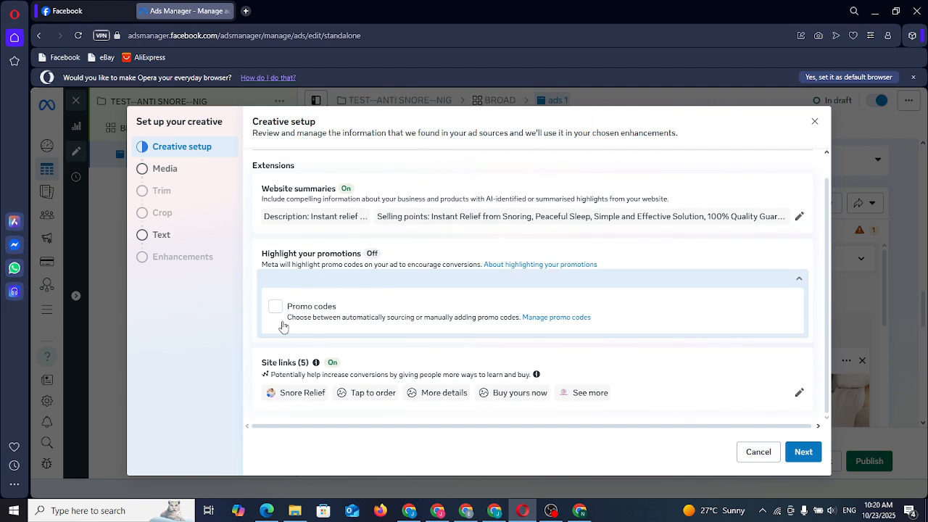
click(796, 395)
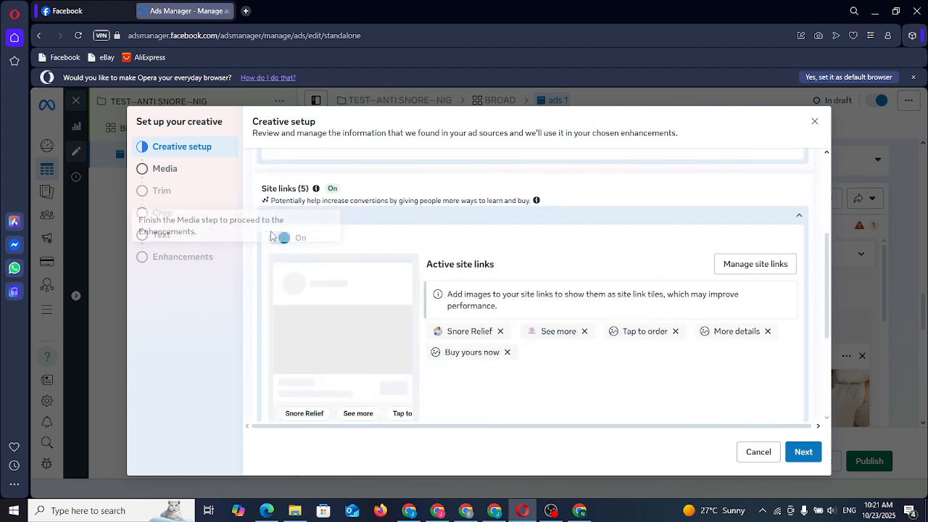
click(280, 238)
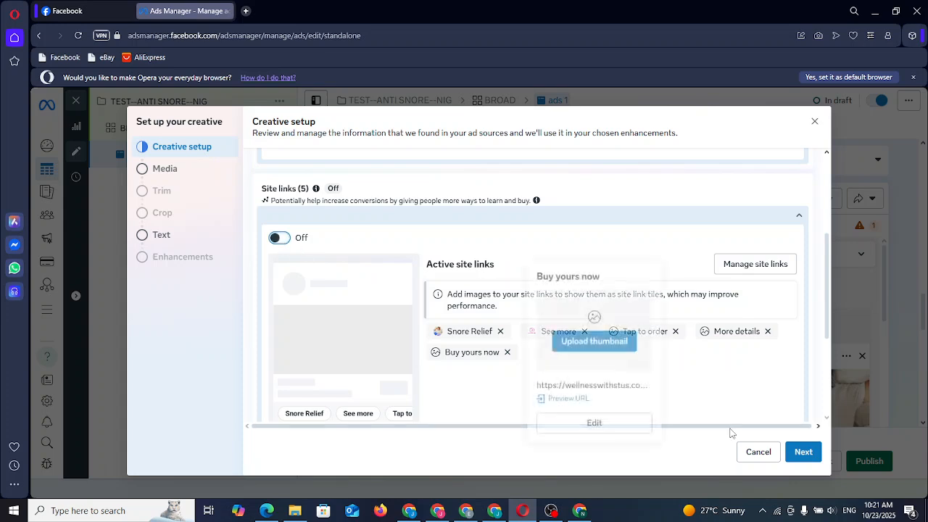
scroll(731, 433, down, 3)
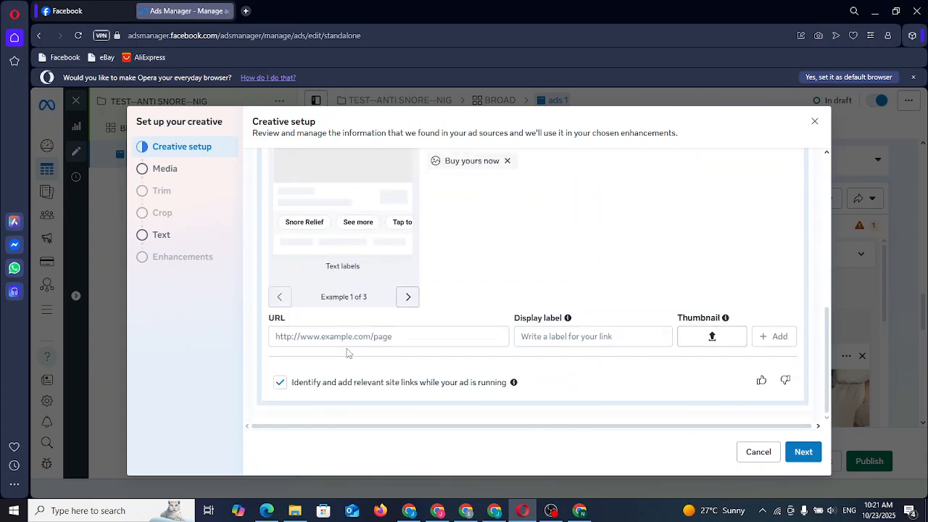
click(291, 388)
click(807, 452)
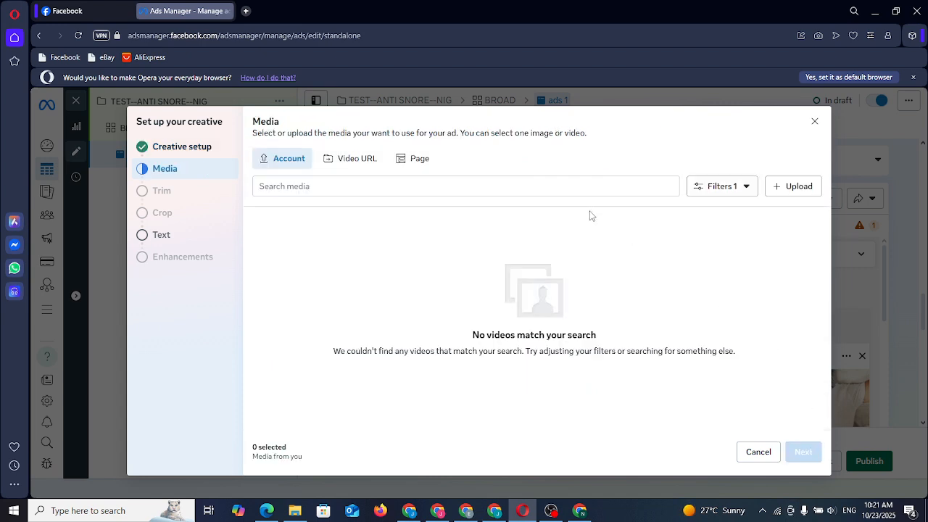
- Upload the three MP4 videos dated 10/22/2025 from This PC's Downloads folder to the ad account media
click(799, 195)
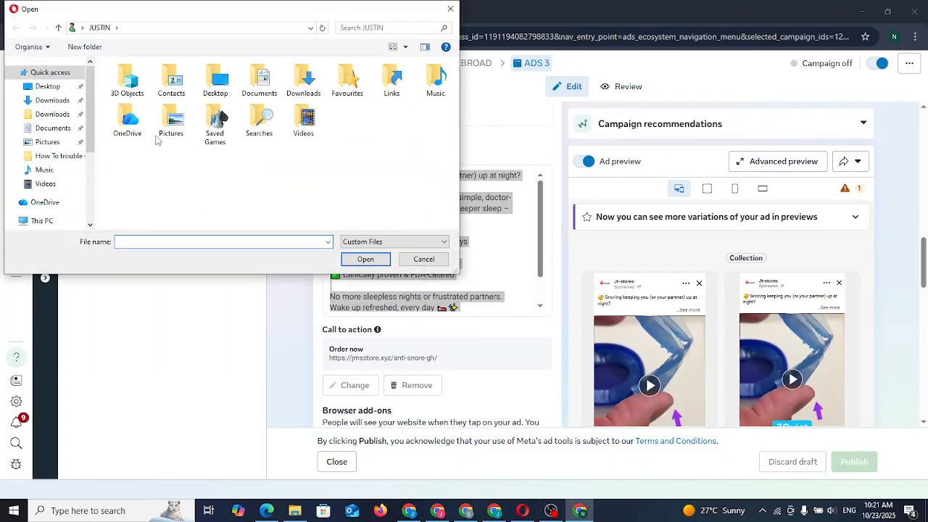
click(52, 114)
scroll(51, 117, down, 1)
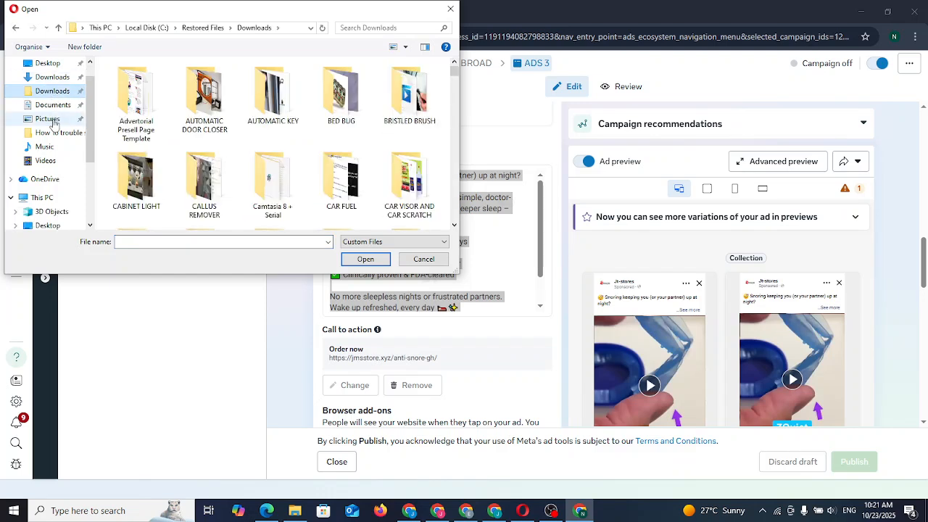
scroll(63, 152, down, 1)
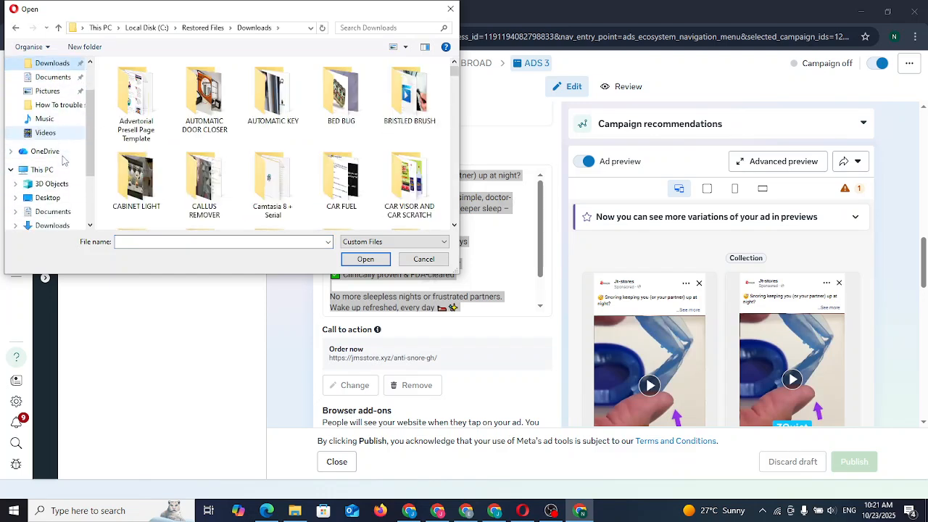
click(56, 226)
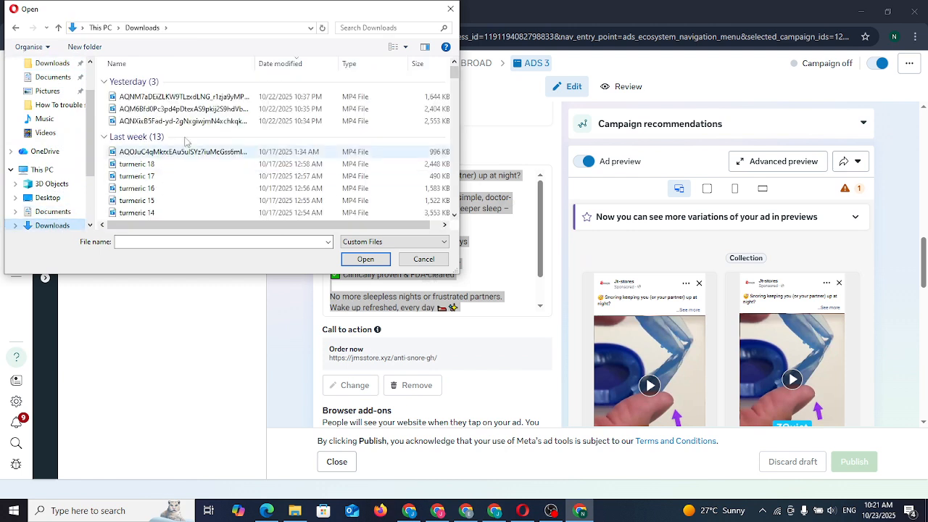
drag(186, 96, 216, 109)
click(191, 98)
drag(286, 96, 339, 99)
click(372, 260)
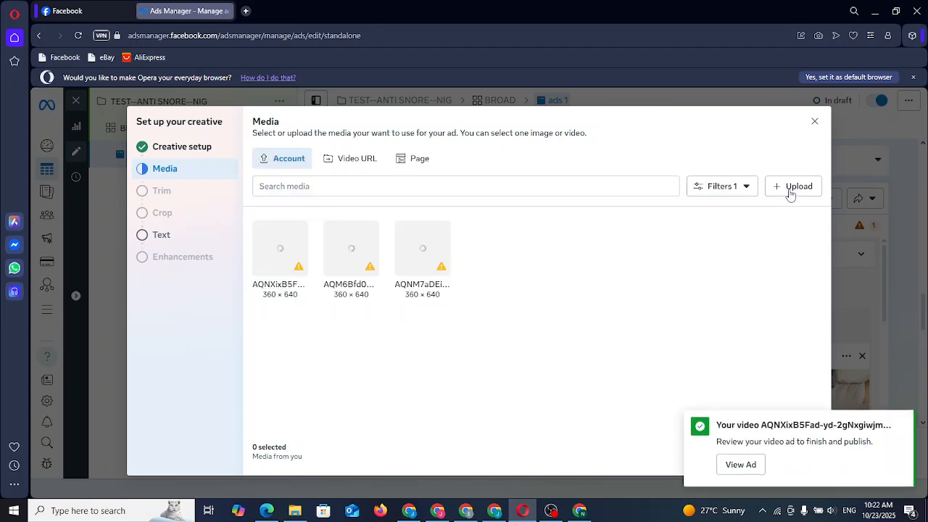
- Upload the AQNqjsKk6... video from the Downloads folder as well and select the AQM6Bfd0... video as the ad's media
click(790, 190)
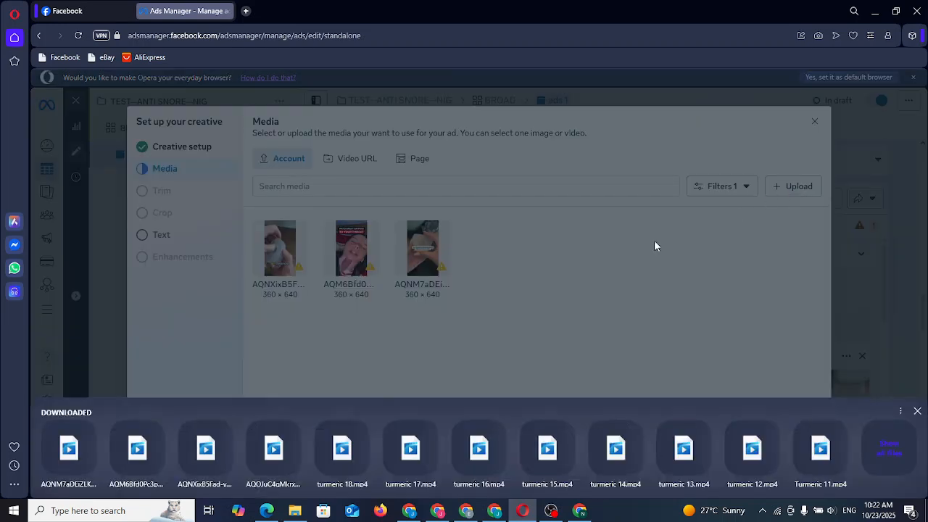
click(889, 448)
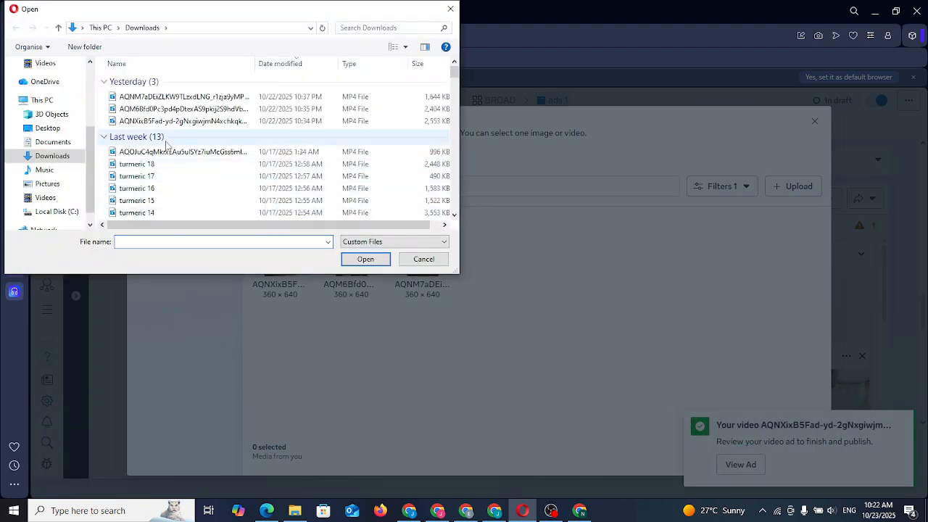
drag(179, 152, 180, 167)
scroll(180, 170, down, 6)
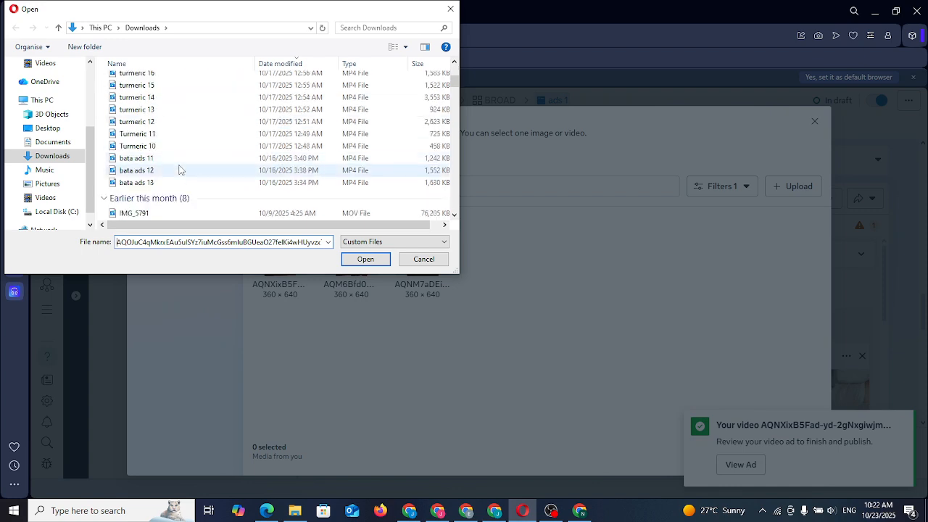
scroll(180, 169, down, 1)
scroll(160, 181, up, 3)
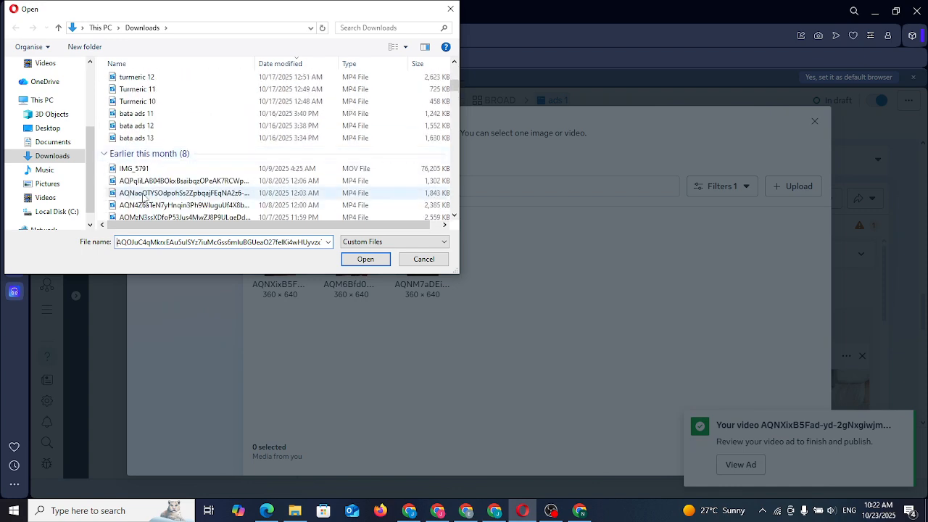
scroll(143, 187, down, 2)
mouse_move(137, 171)
mouse_down()
mouse_move(158, 163)
mouse_move(148, 161)
mouse_up()
double_click(143, 185)
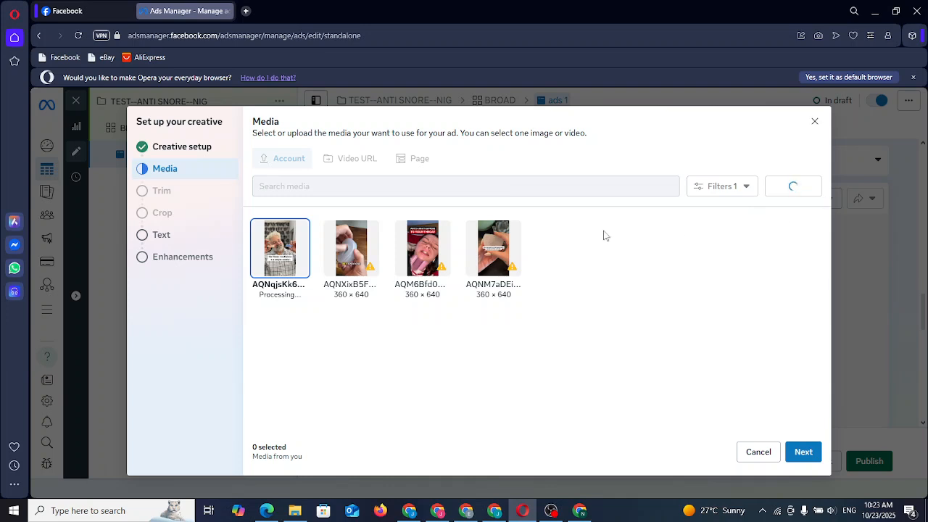
click(427, 259)
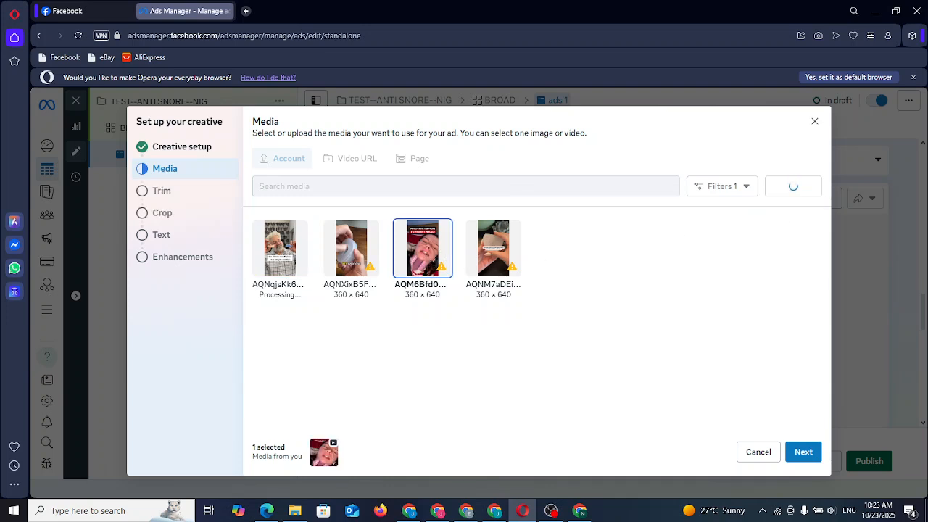
- Accept the selected video, skip trimming, and keep the original crops for all placements to reach the Text stage
click(809, 459)
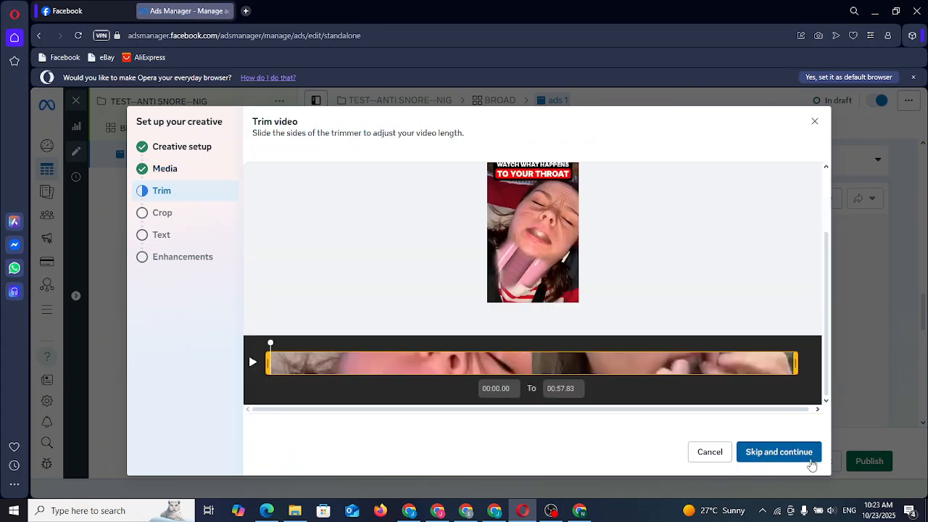
click(812, 461)
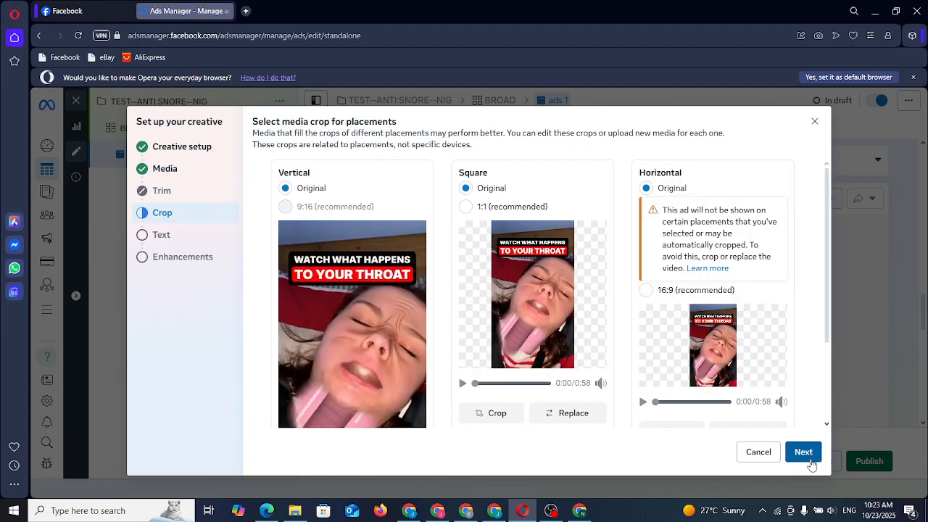
click(799, 464)
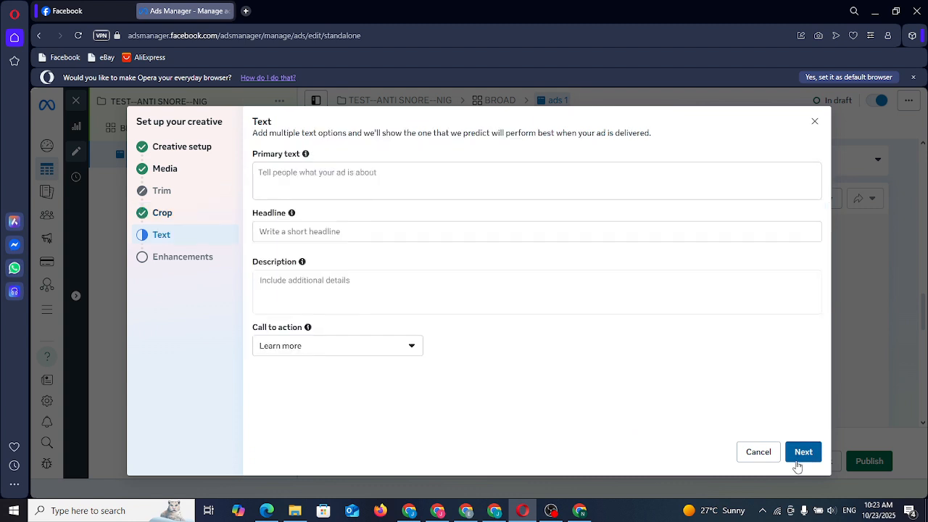
- Fill the primary text with the Anti-Snore Mouth Guard copy and delete the jmsstore.xyz/anti-snore-gh/ link from its end
click(290, 172)
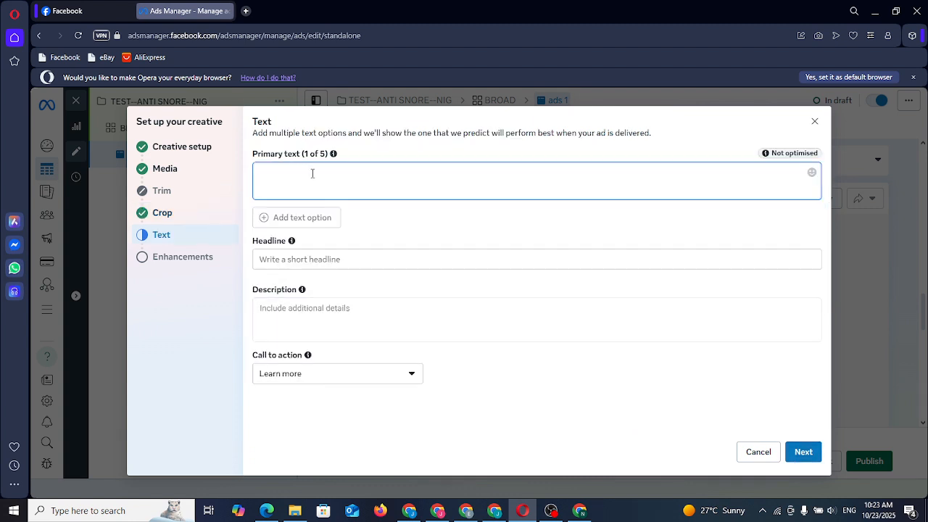
text(😴 Snoring keeping you (or your partner) up at night?  The  Anti-Snore Mouth Guard is the simple, doctor-recommended solution for quieter, deeper sleep – starting night one! 💙🌙  ✅ Gently adjusts jaw to open airways ✅ Reduces or eliminates snoring ✅ Soft, comfortable & easy to wear ✅ Clinically proven & FDA-cleared  No more sleepless nights or frustrated partners. Wake up refreshed, every day 🛌✨  👉 Sleep better tonight : https://jmsstore.xyz/anti-snore-gh/)
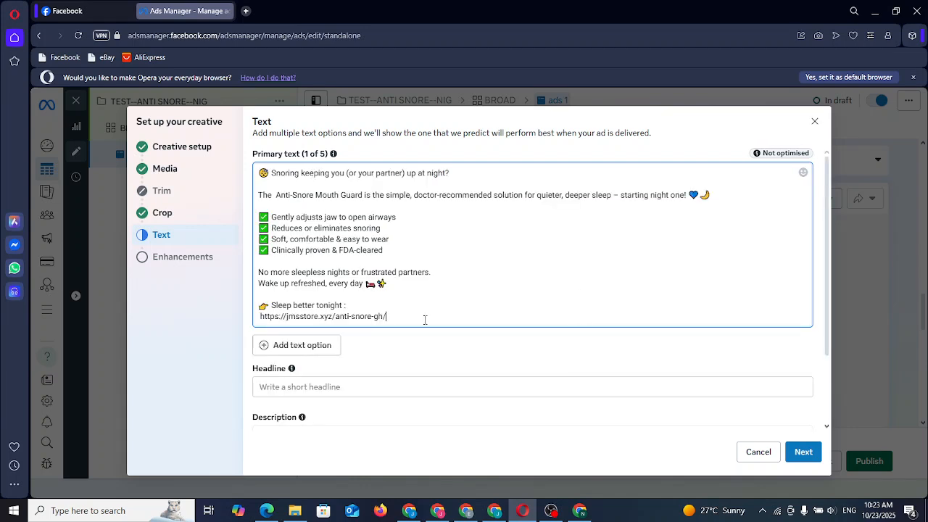
drag(387, 316, 255, 316)
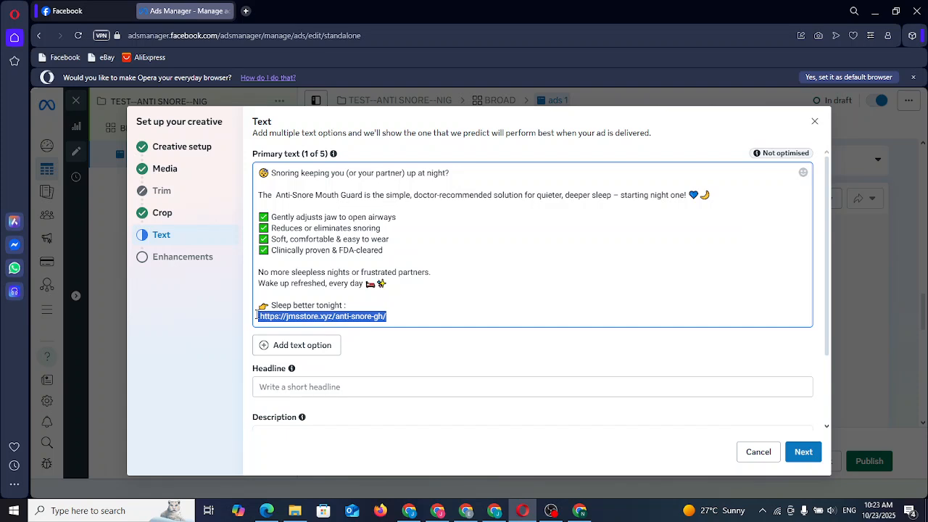
key(BackSpace)
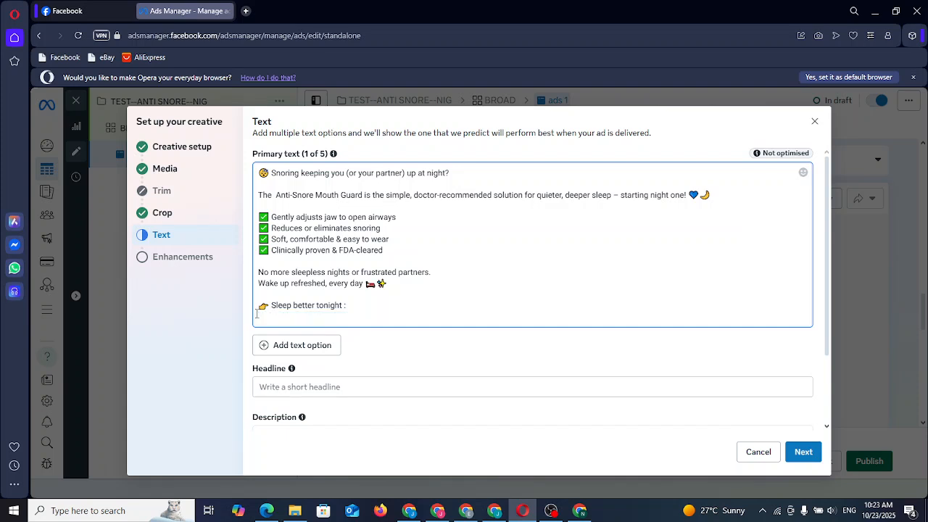
- Copy the wellnesswithstus.com/antisnore/ page address from Chrome and paste it after "Sleep better tonight :" in the Opera ad's primary text
click(410, 513)
click(354, 66)
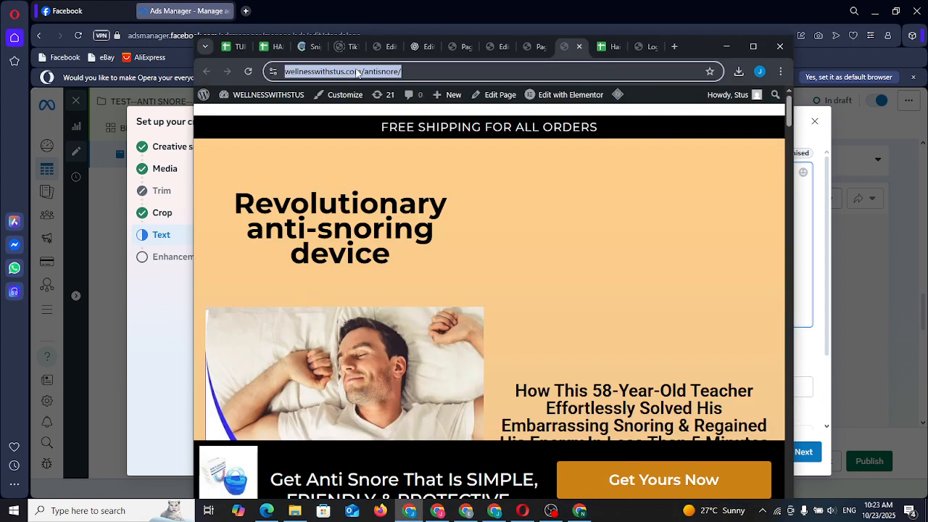
right_click(358, 75)
click(426, 176)
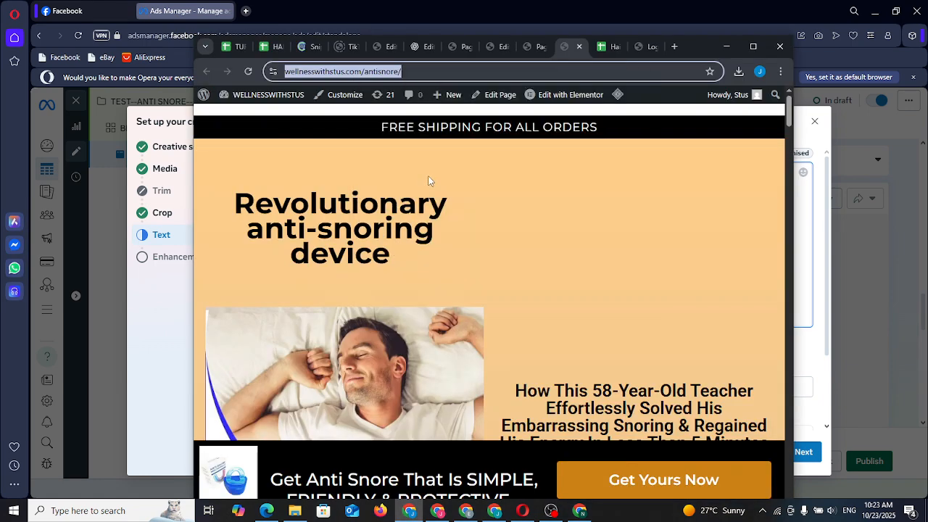
click(584, 513)
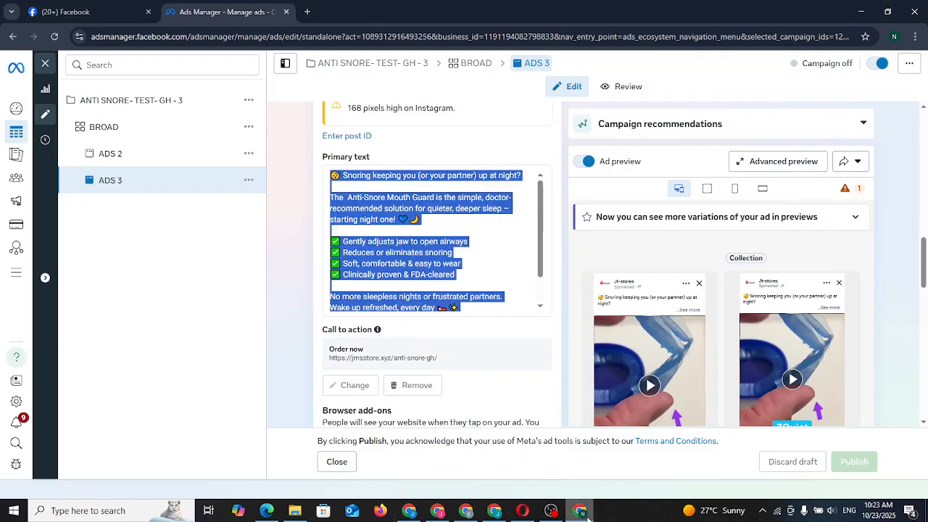
click(522, 511)
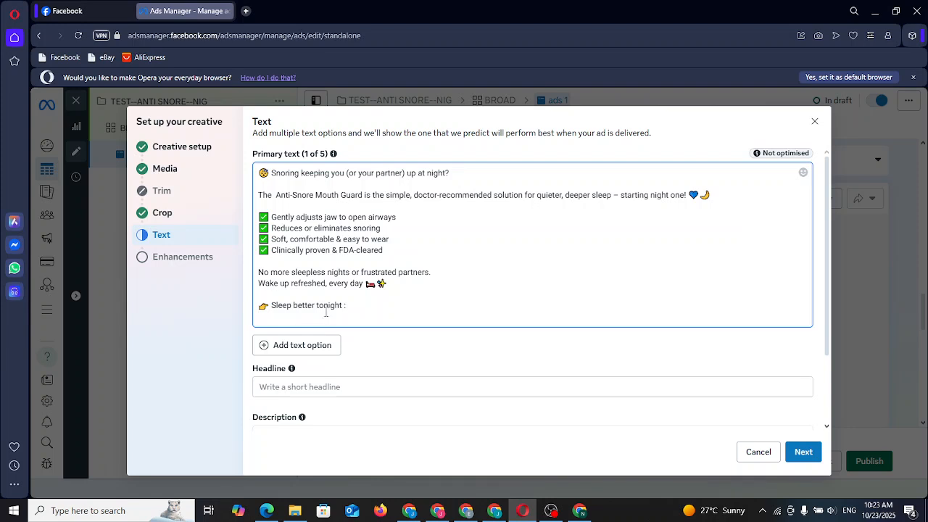
click(367, 309)
key(ctrl+v)
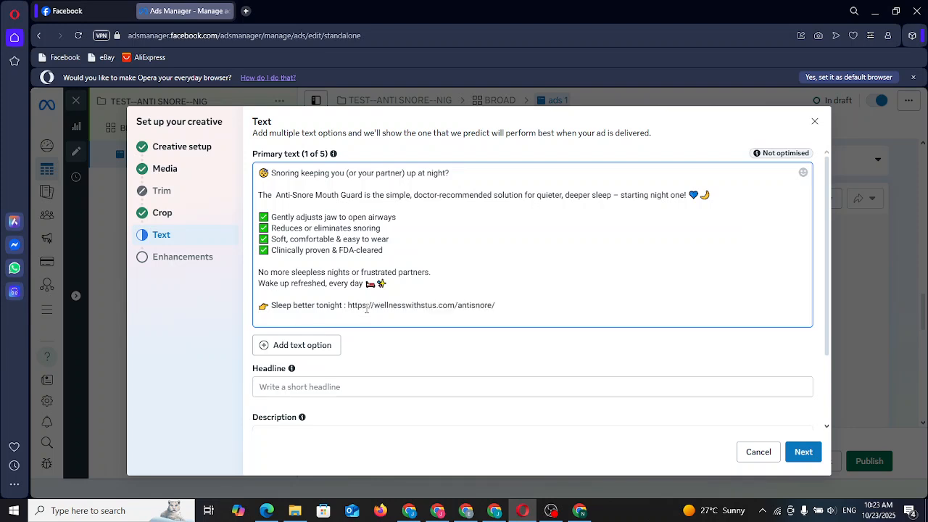
- Reword the primary text's closing line to "Want to Sleep better tonight, get it now :" before the link
click(344, 307)
text(get it now)
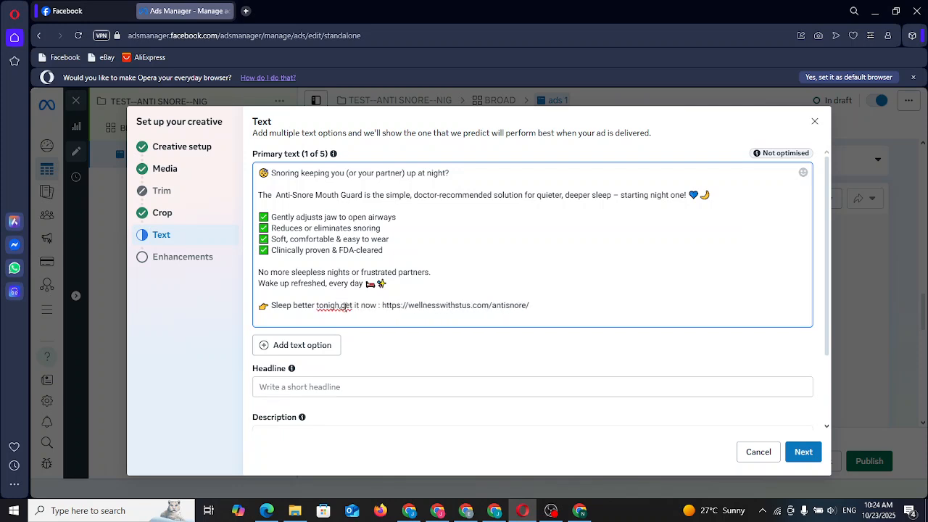
click(342, 307)
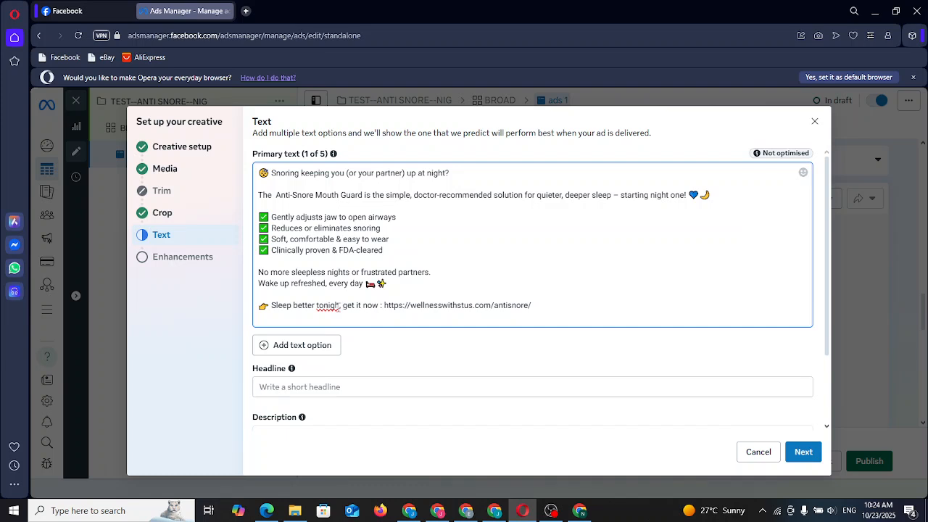
text(t)
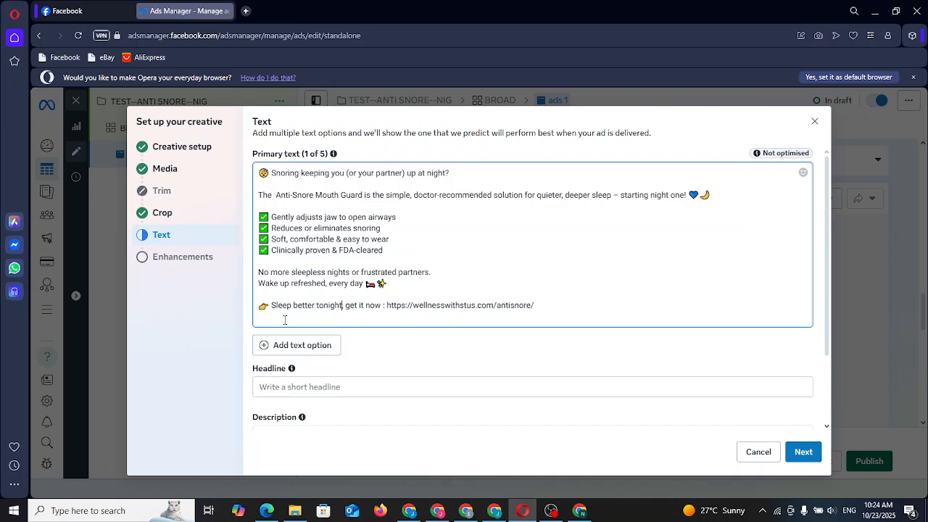
click(269, 304)
text(Want to)
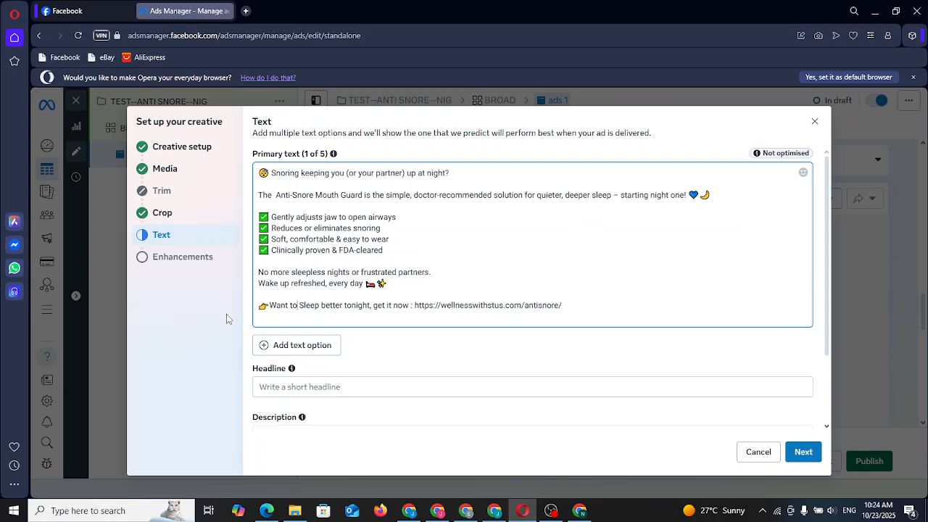
- Set the ad headline to "GET RID OF SNORING"
scroll(256, 305, down, 2)
click(316, 292)
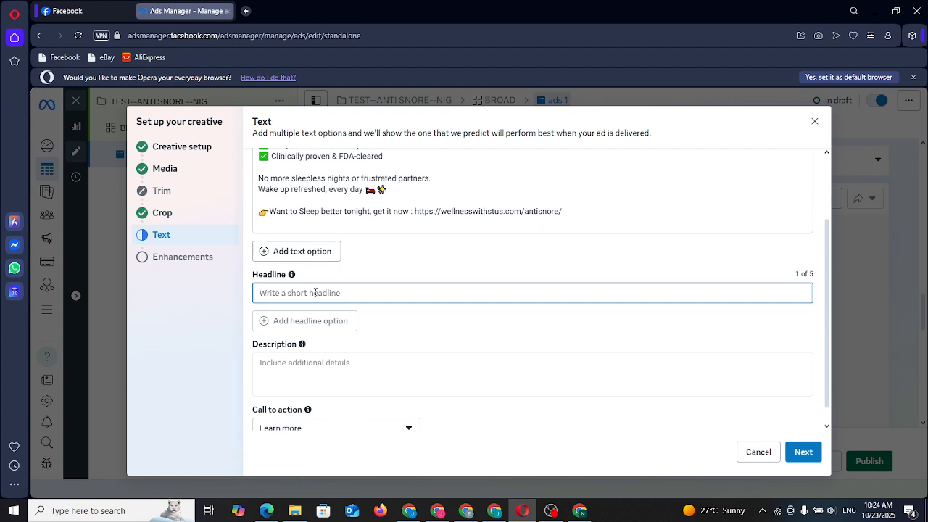
text(GET RID OF SNORING)
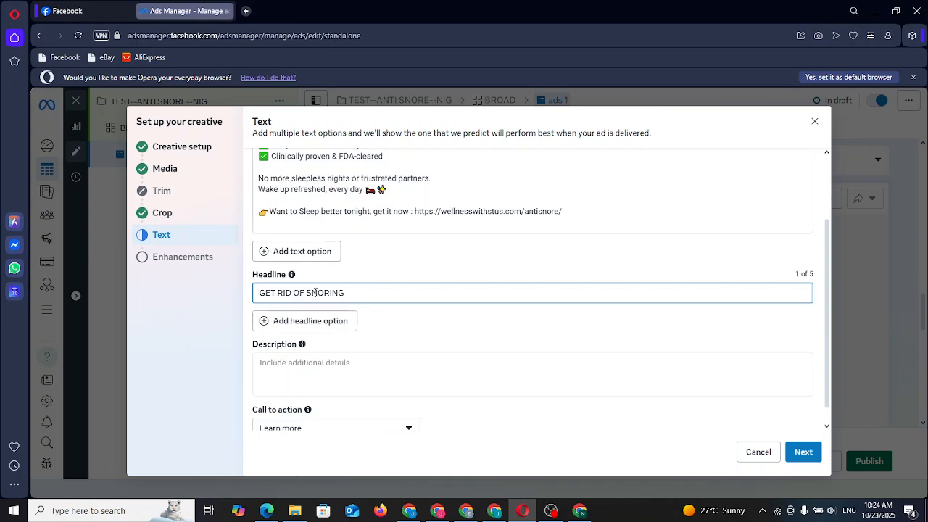
- Search the web for "star emoji copy paste" in a new tab and copy the star emoji from Emojipedia
click(345, 375)
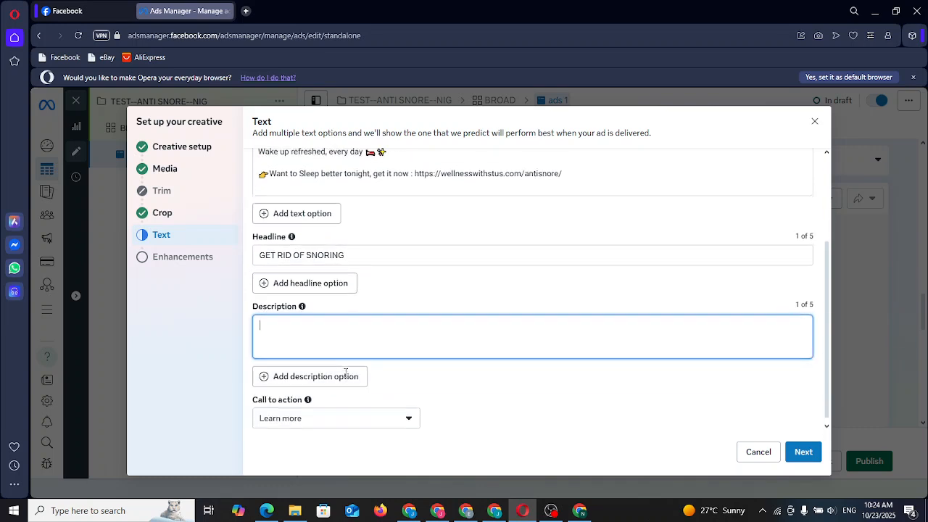
scroll(346, 373, down, 1)
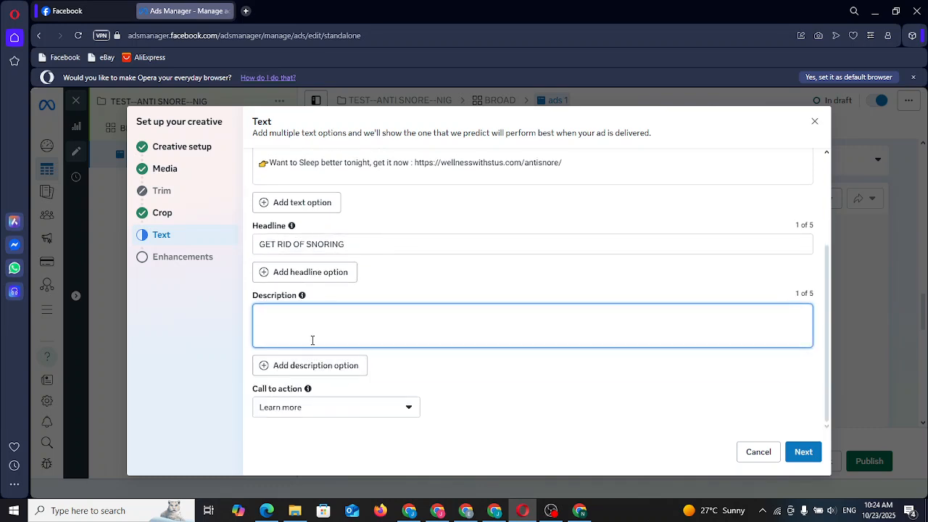
click(244, 10)
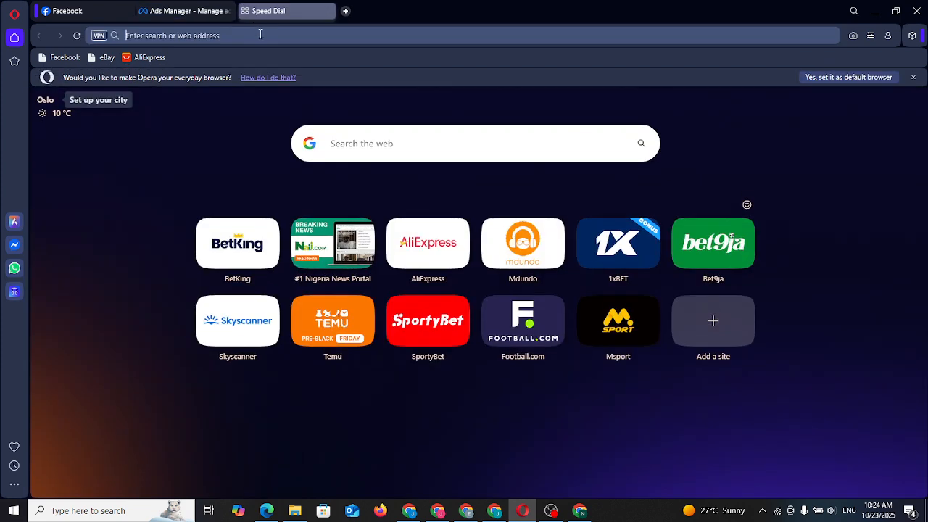
text(star)
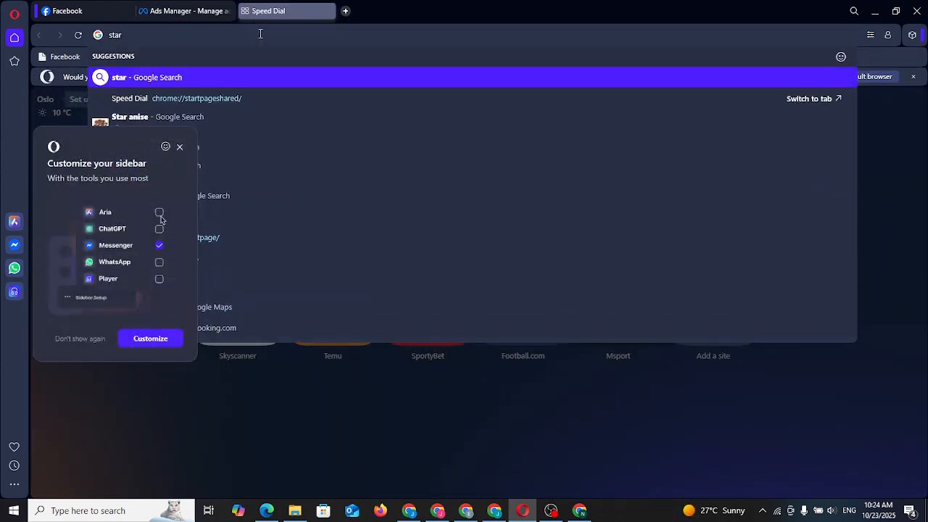
text( emoji)
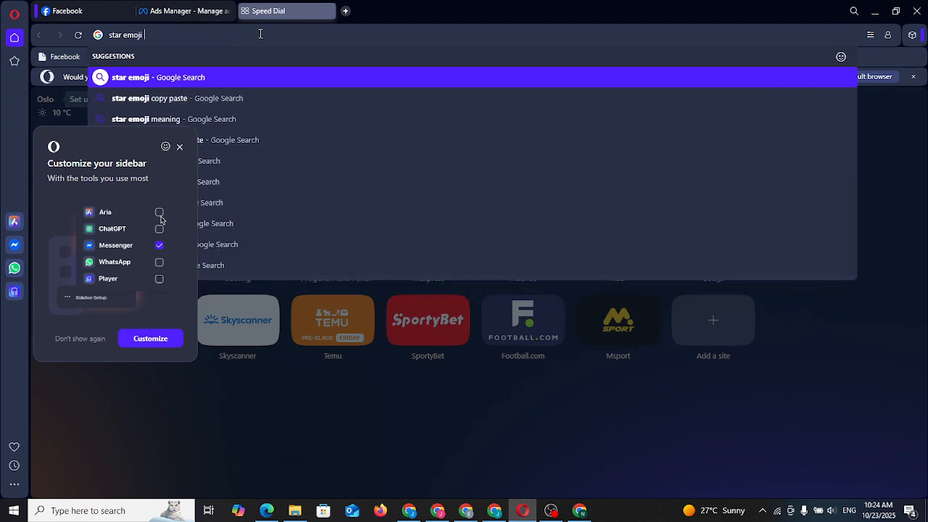
click(280, 98)
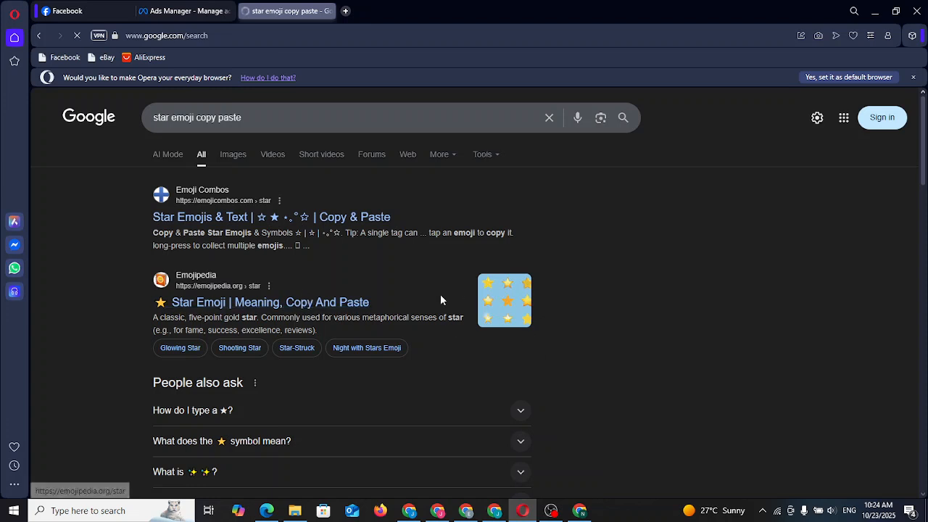
click(213, 304)
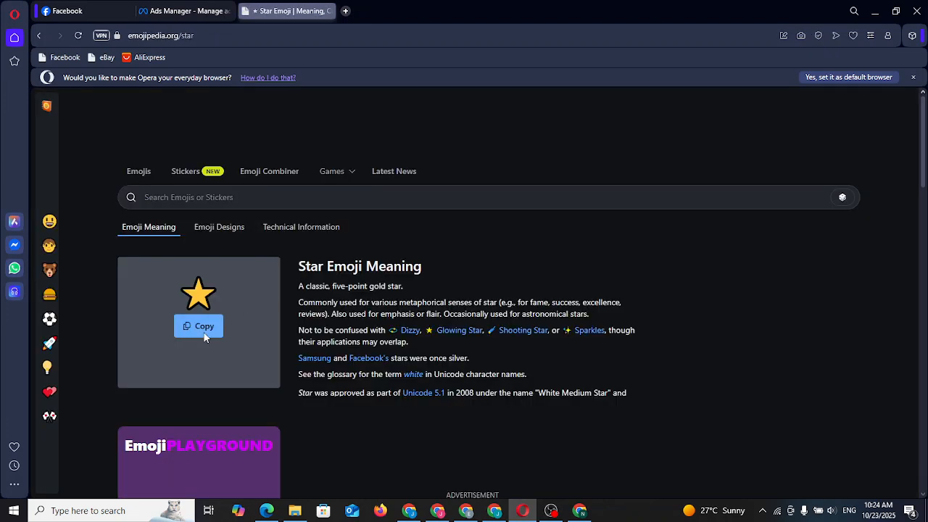
click(203, 332)
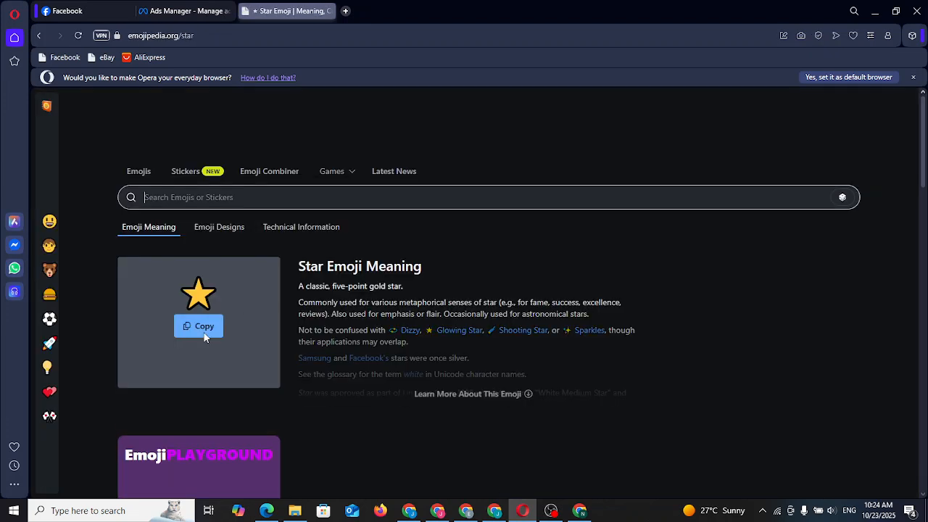
- Return to Ads Manager and fill the ad description with five star emojis
click(193, 10)
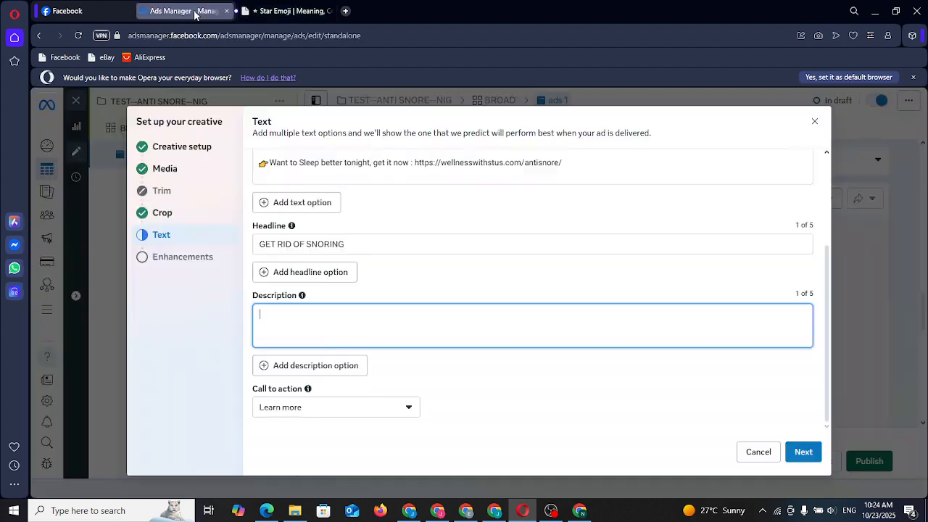
key(ctrl+v)
key(ctrl+v)
key(ctrl+v)
key(ctrl+v)
text(v)
key(BackSpace)
key(ctrl+v)
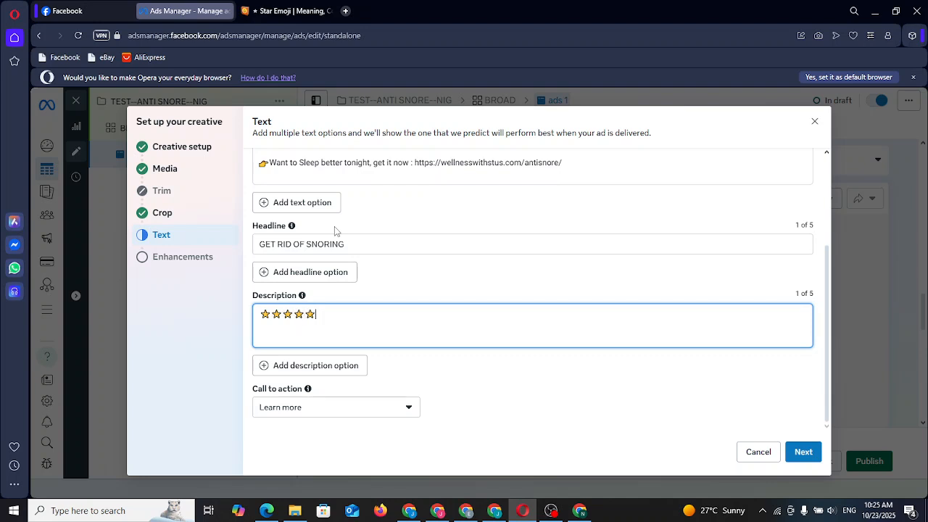
- Set the call to action to Order now and continue to the Enhancements stage
click(392, 410)
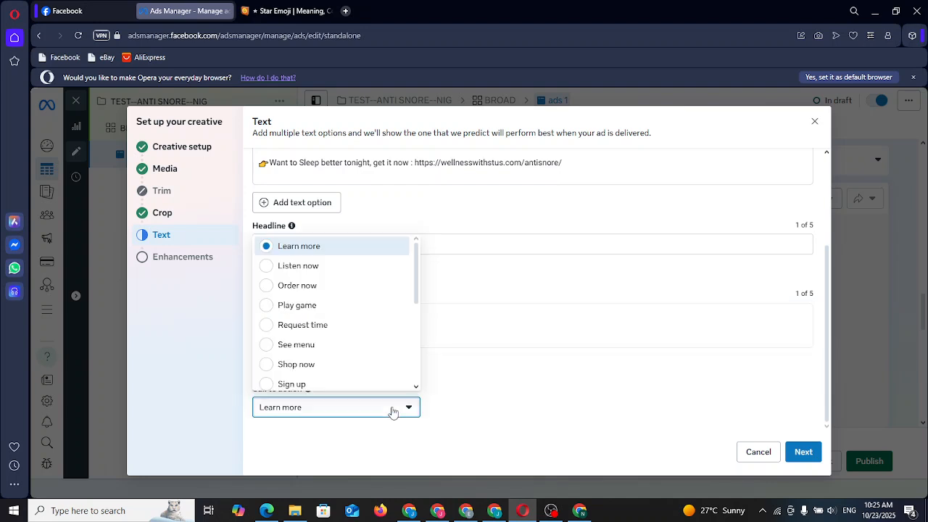
click(332, 287)
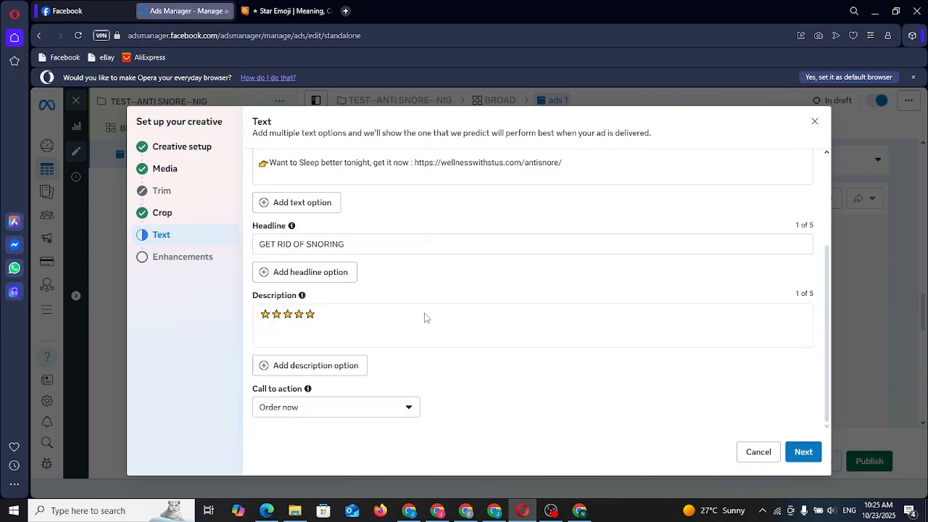
click(811, 453)
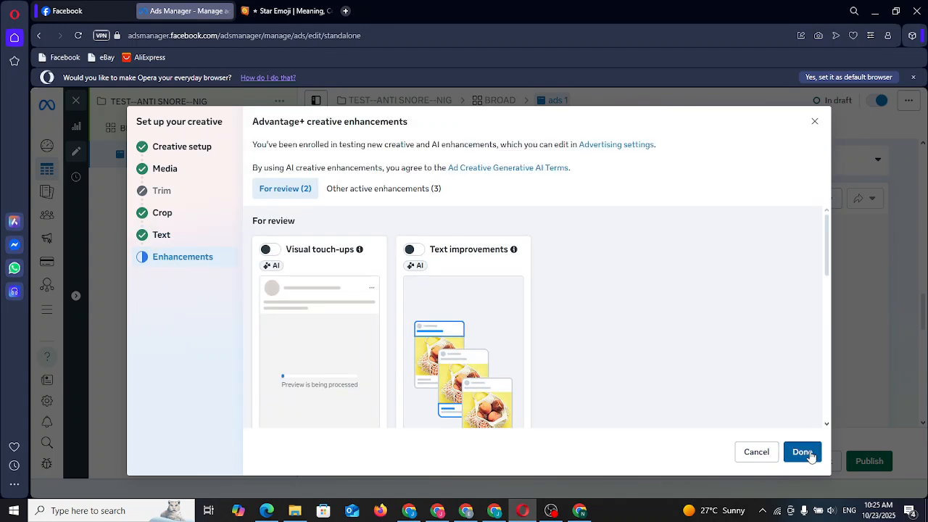
- Turn on Visual touch-ups and Text improvements, finish the creative setup, and review the ad creative section
click(268, 249)
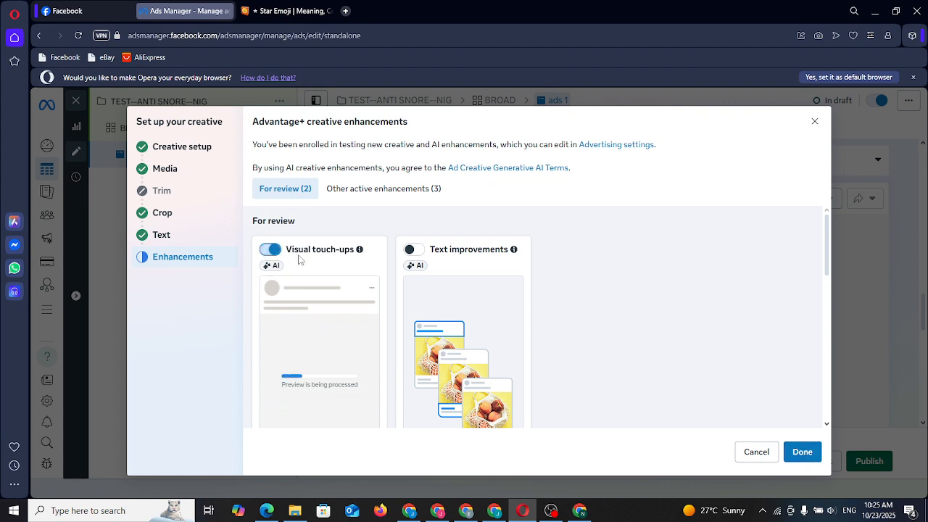
click(410, 250)
scroll(584, 329, down, 5)
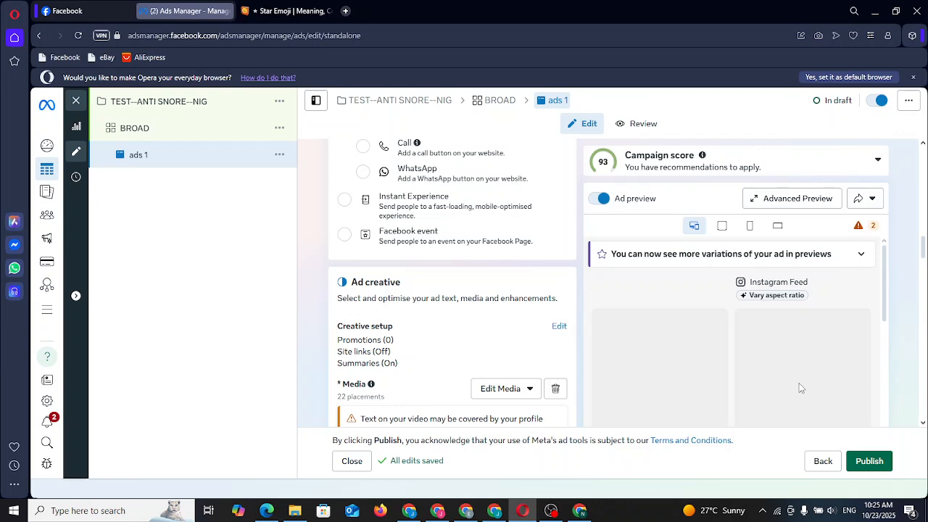
scroll(541, 319, down, 1)
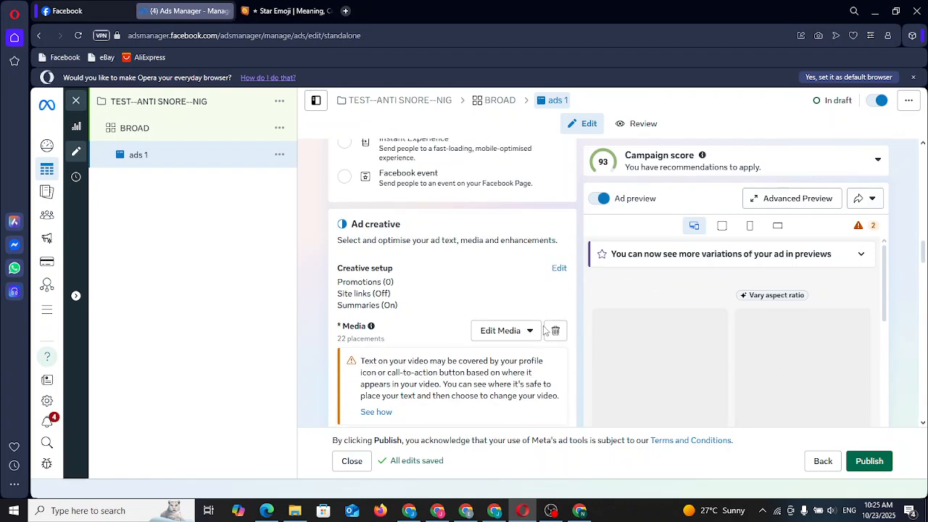
scroll(565, 341, down, 2)
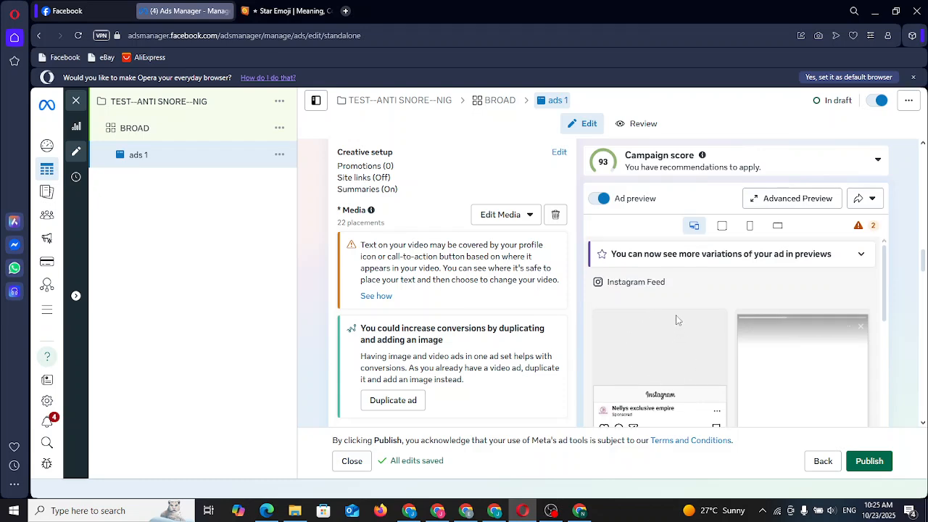
- Duplicate ads 1 into the original campaign with one copy, keeping existing reactions, comments and shares shown on the new ad
scroll(471, 196, up, 5)
scroll(471, 203, down, 12)
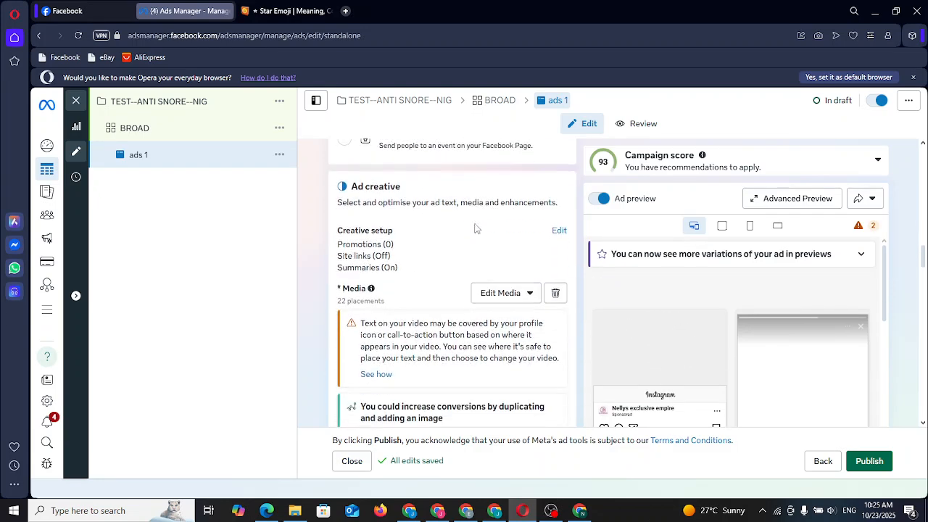
scroll(470, 252, up, 8)
scroll(470, 253, up, 8)
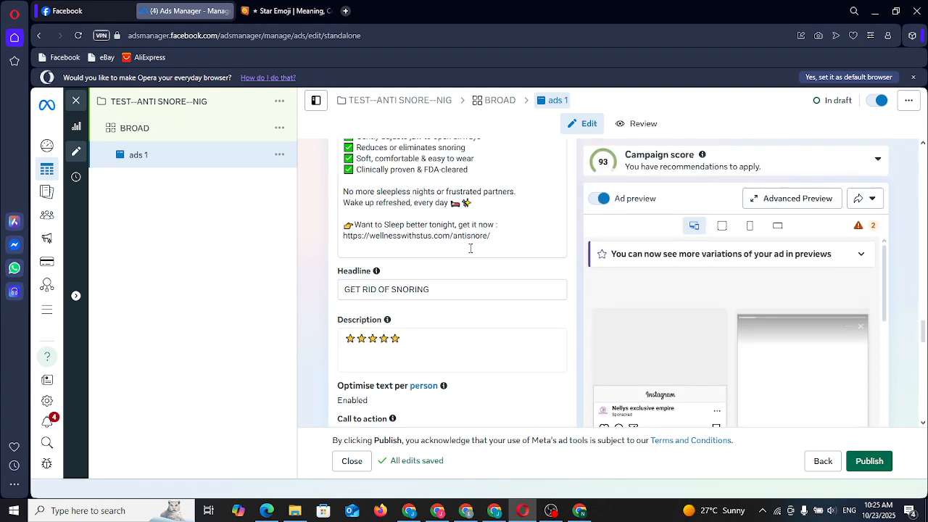
scroll(470, 252, up, 8)
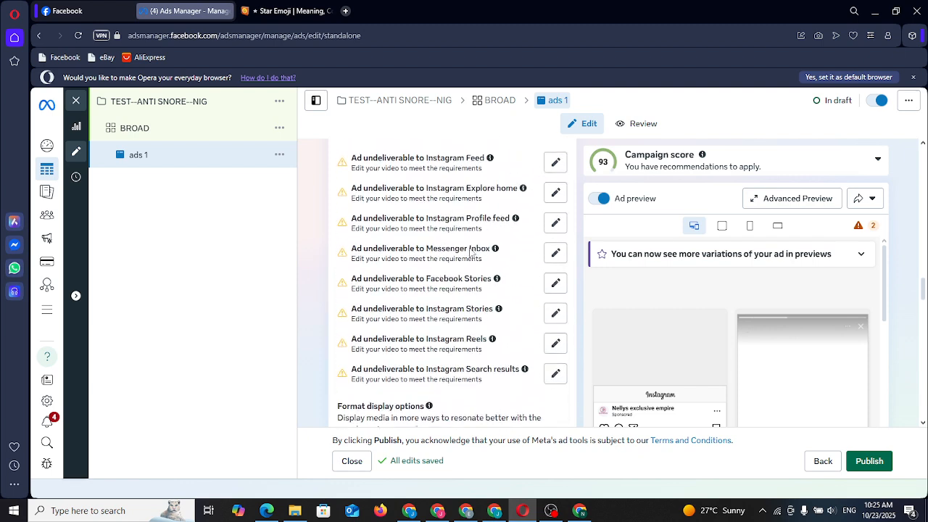
scroll(470, 249, down, 3)
click(280, 154)
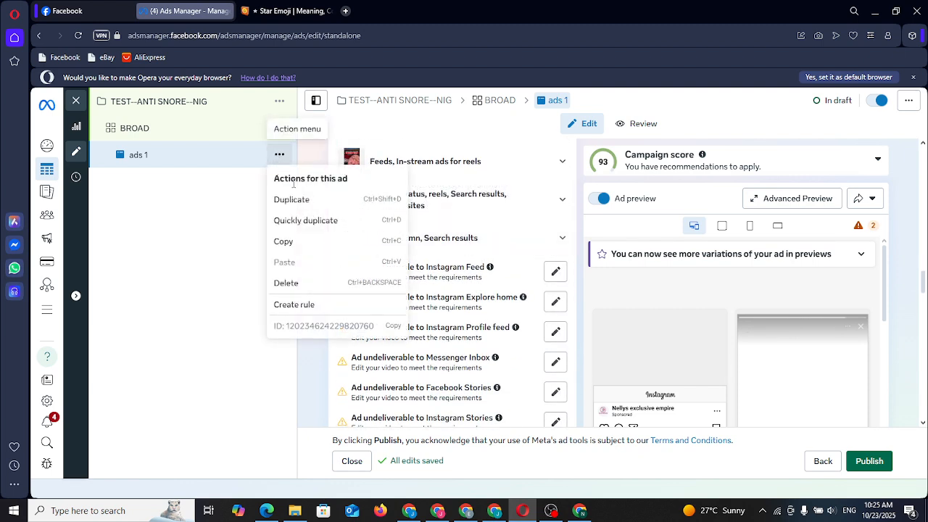
click(298, 199)
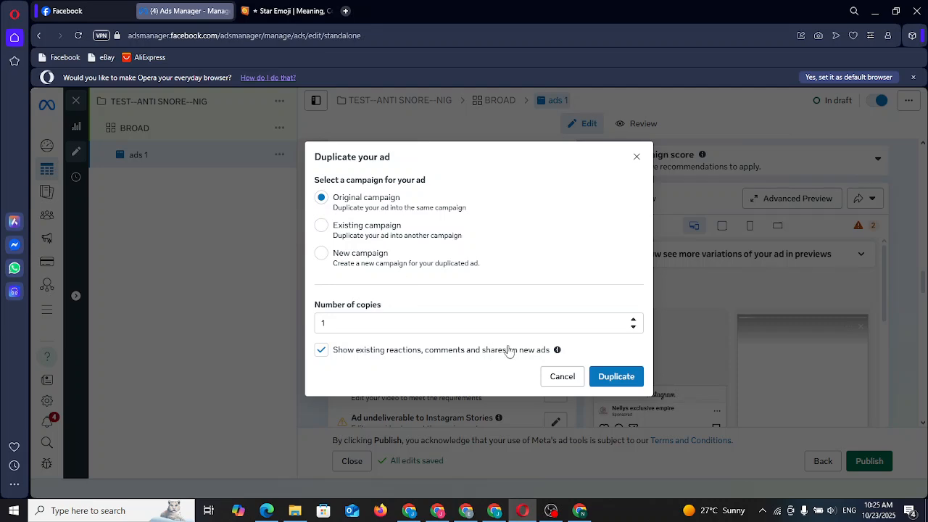
click(618, 376)
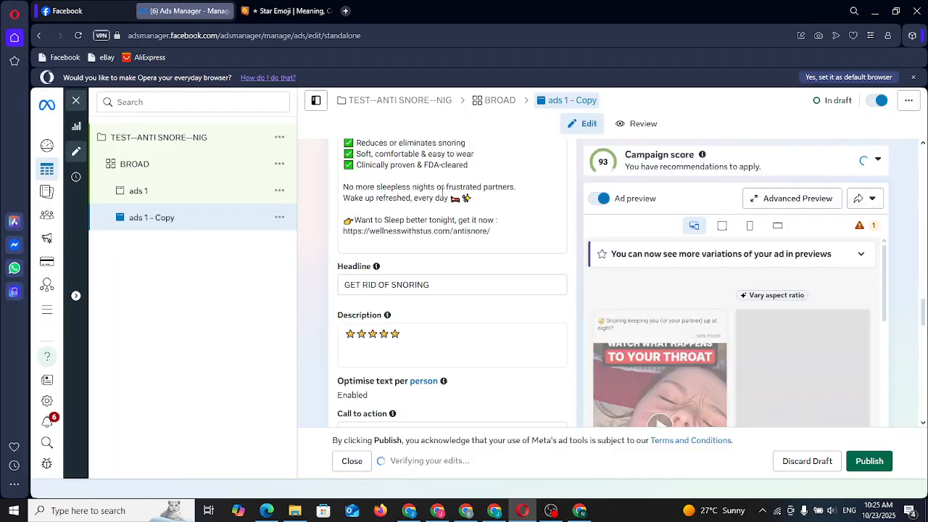
- Rename the duplicated ad as ads 2
scroll(442, 192, up, 3)
scroll(443, 197, up, 10)
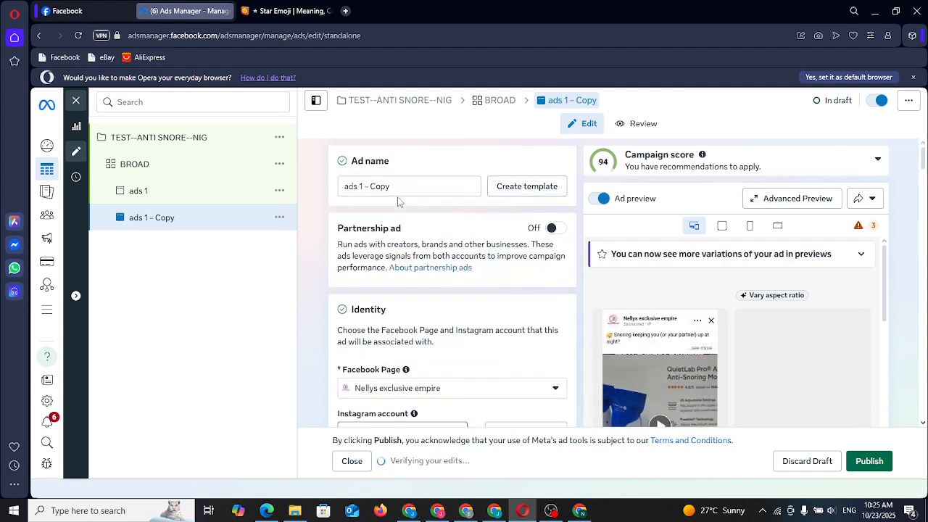
drag(360, 186, 419, 198)
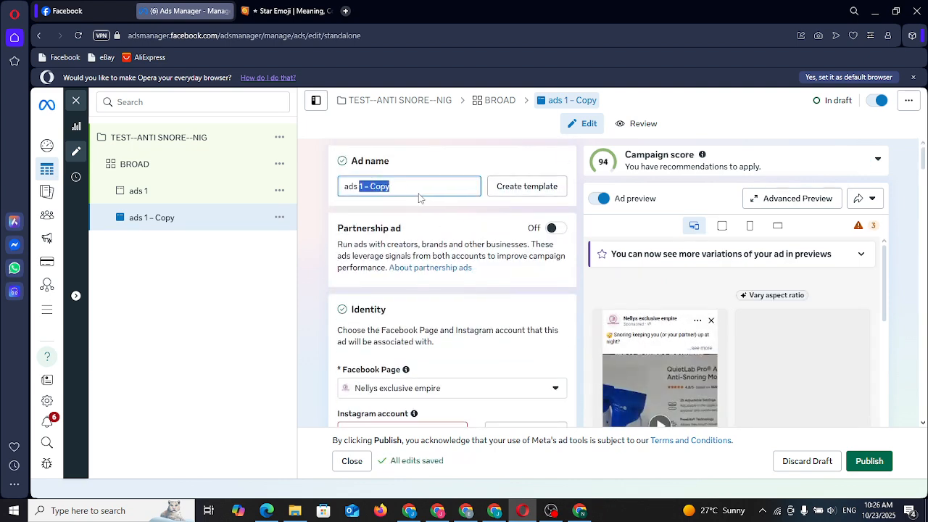
text(2)
click(325, 275)
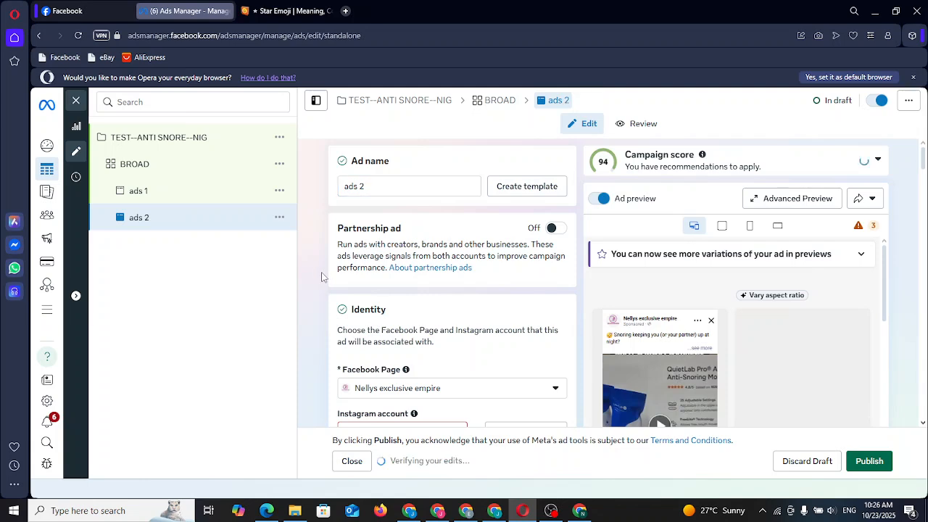
- Remove the existing video from the ad creative of ads 2
scroll(492, 261, down, 1)
scroll(492, 261, down, 3)
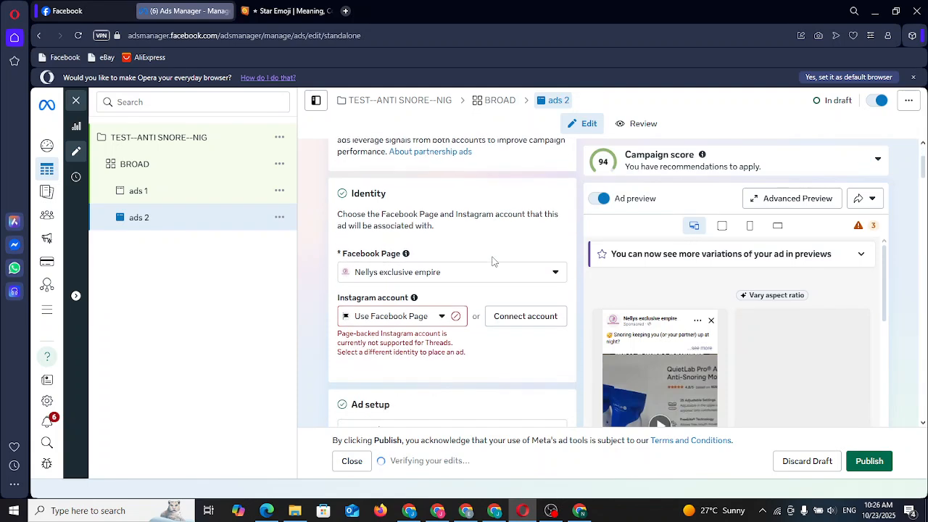
scroll(488, 272, down, 7)
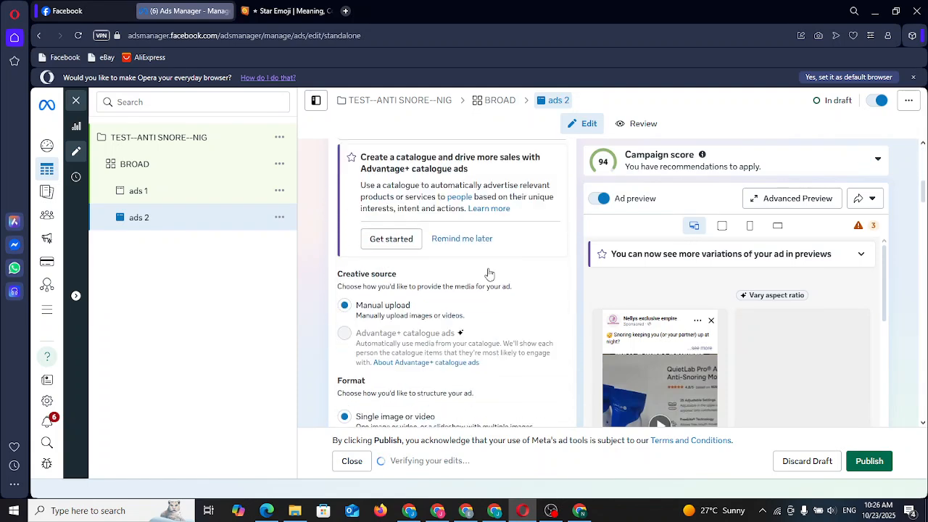
scroll(488, 274, down, 3)
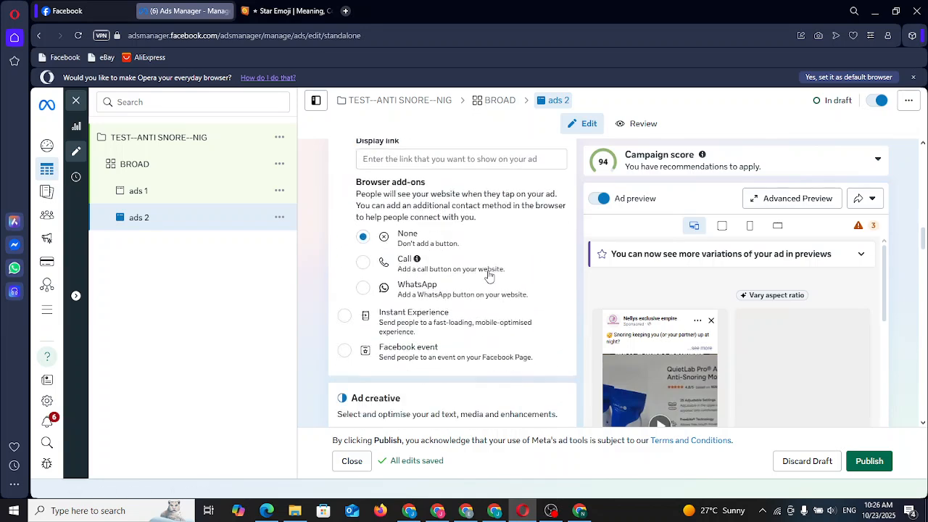
scroll(489, 274, down, 2)
scroll(488, 275, down, 1)
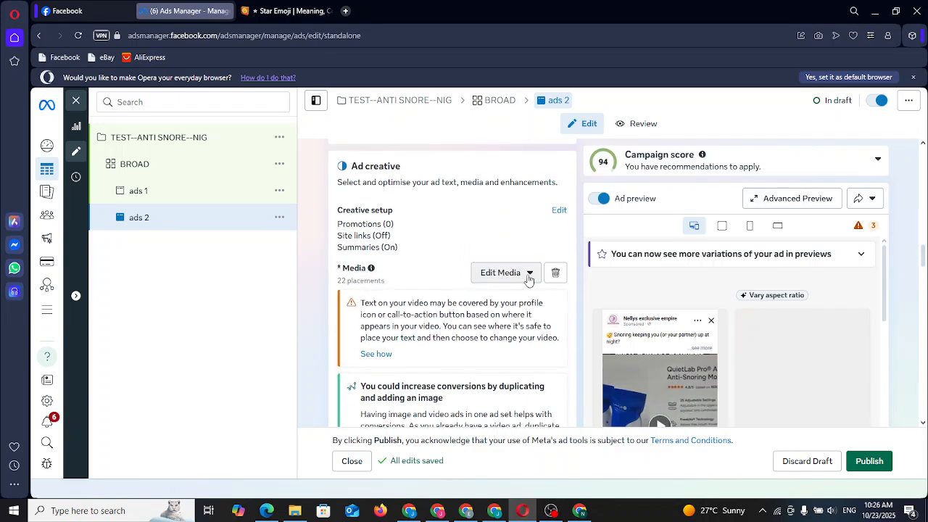
click(556, 274)
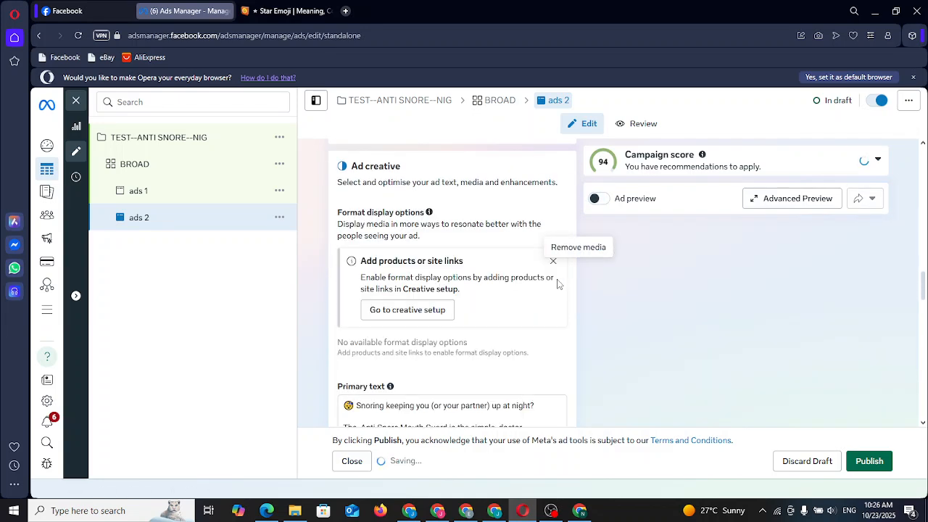
- Start adding an image to ads 2, check that site links are off, and continue to the Media stage
click(400, 289)
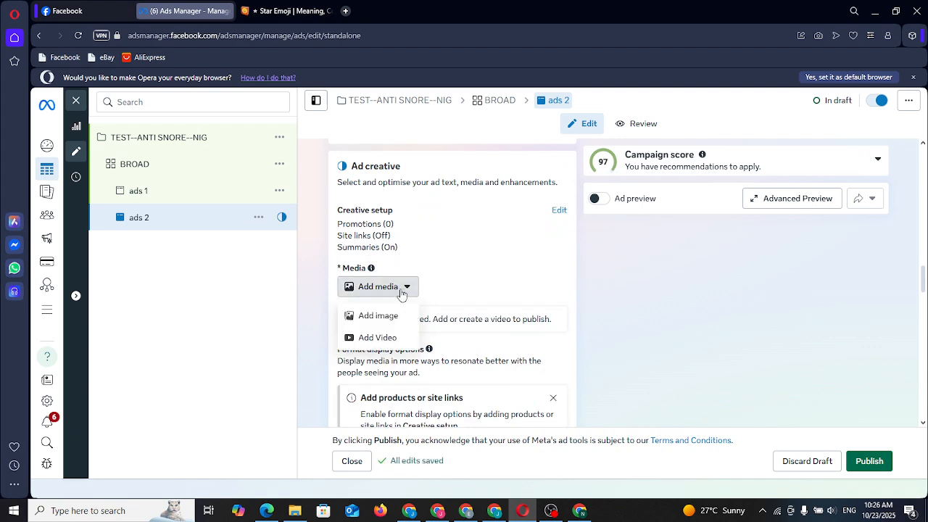
click(389, 315)
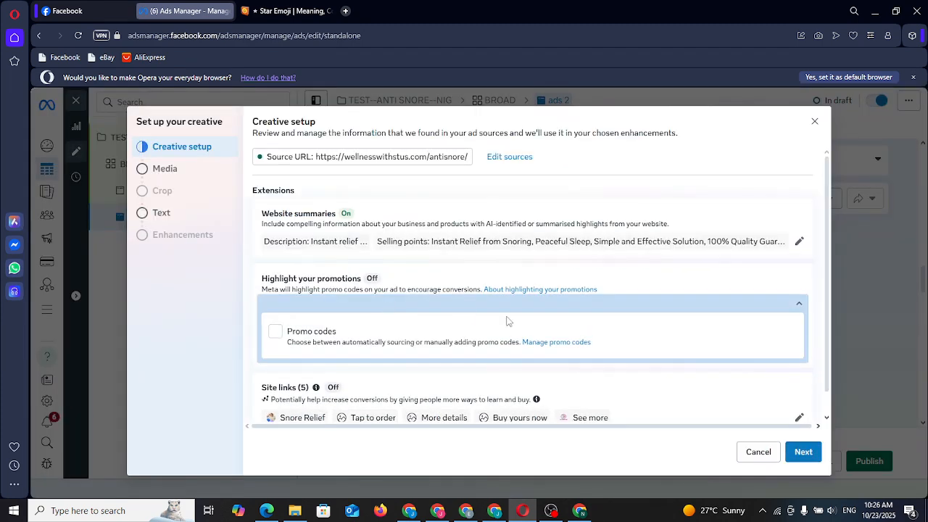
scroll(800, 414, down, 1)
click(799, 396)
scroll(729, 396, down, 3)
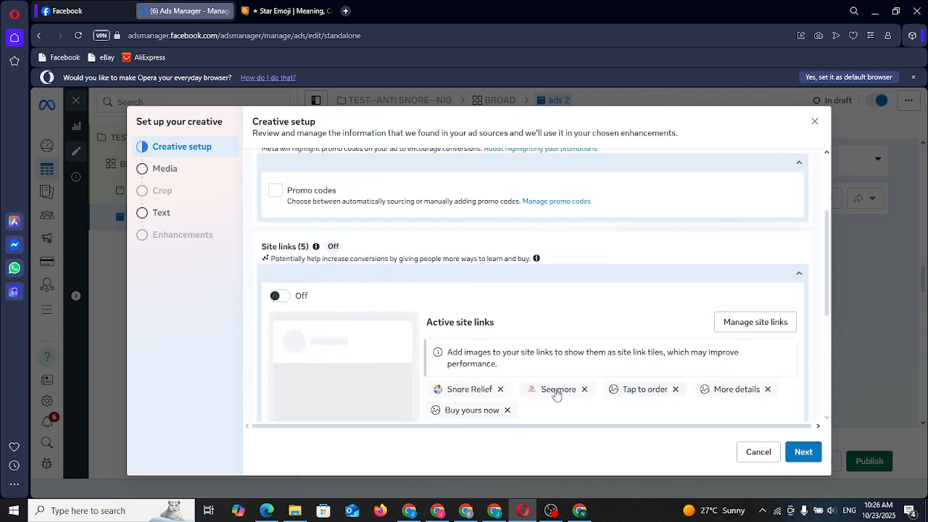
click(803, 452)
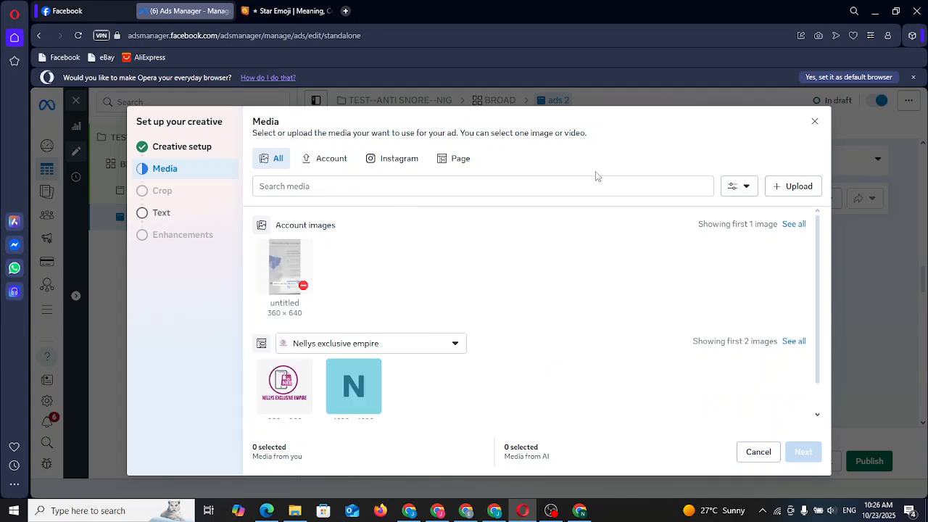
- Search the Downloads folder for "snore" and upload the images SNORE ADS, snore ads2 and ANTI SNORE2 to the account media
click(784, 186)
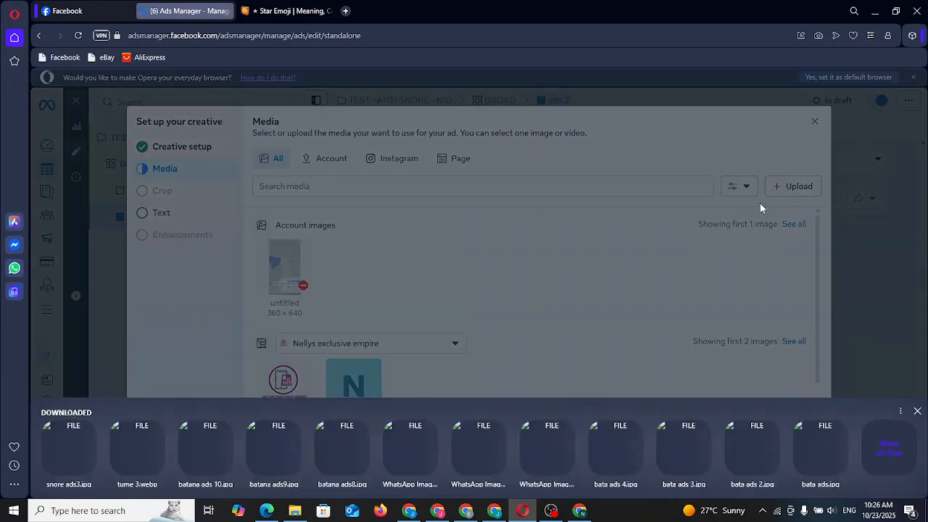
click(891, 448)
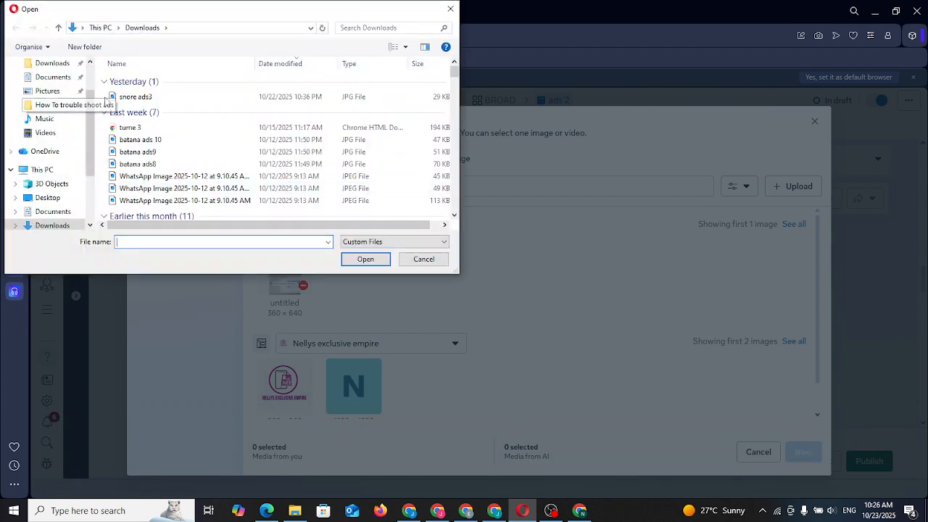
scroll(181, 134, down, 1)
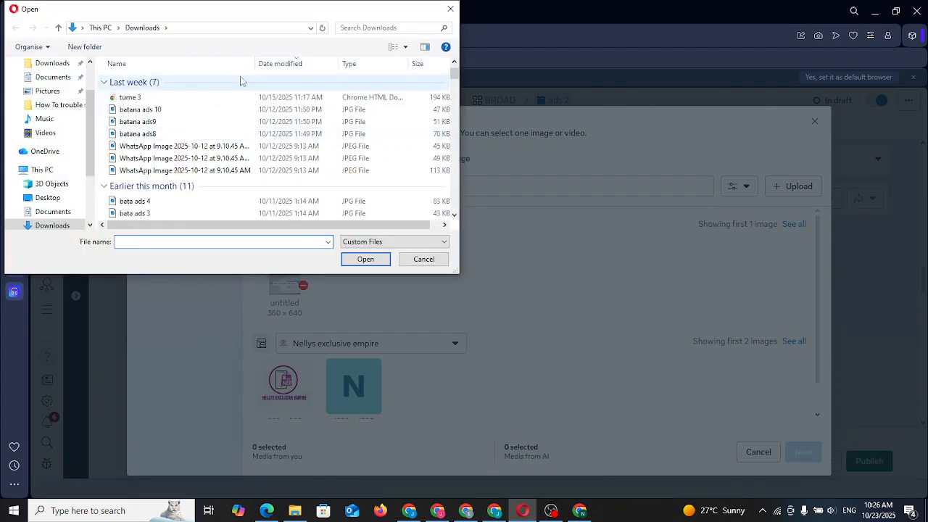
click(358, 30)
text(snore)
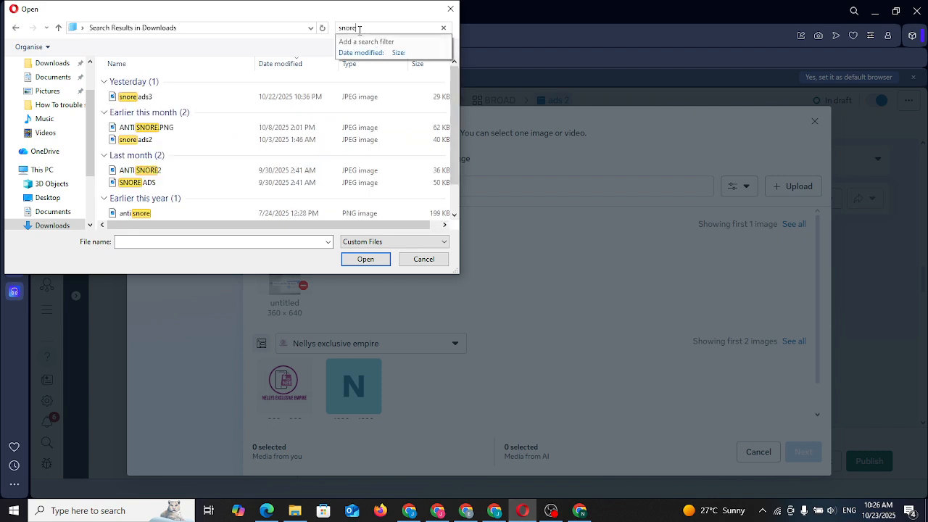
click(189, 141)
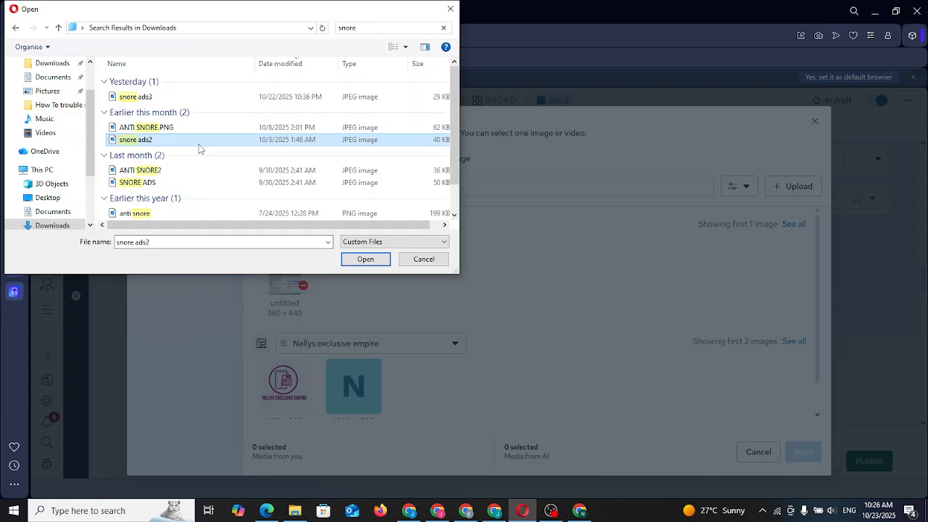
drag(187, 183, 213, 185)
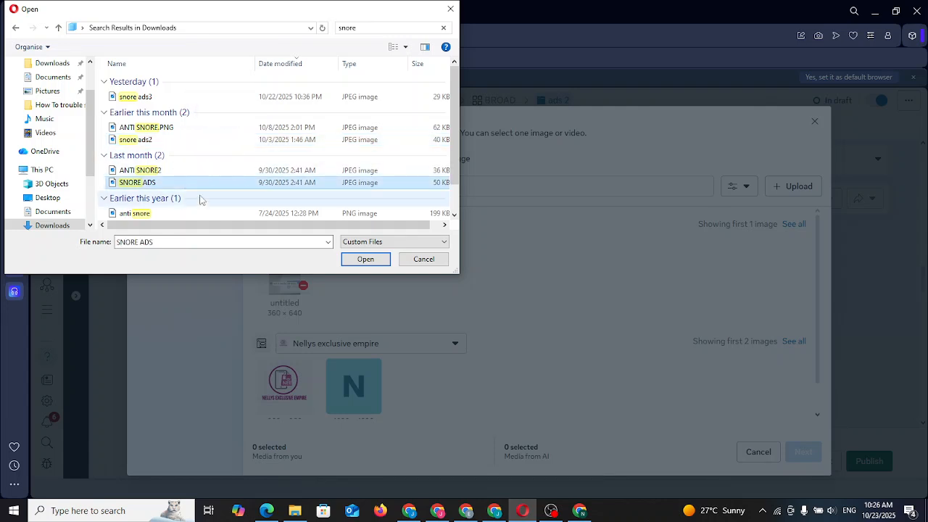
drag(183, 215, 207, 217)
drag(160, 155, 193, 110)
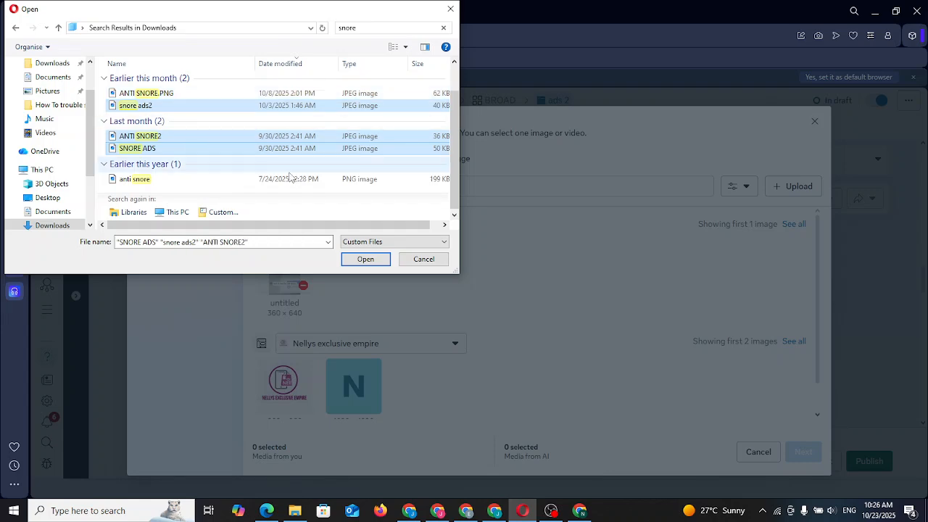
click(377, 262)
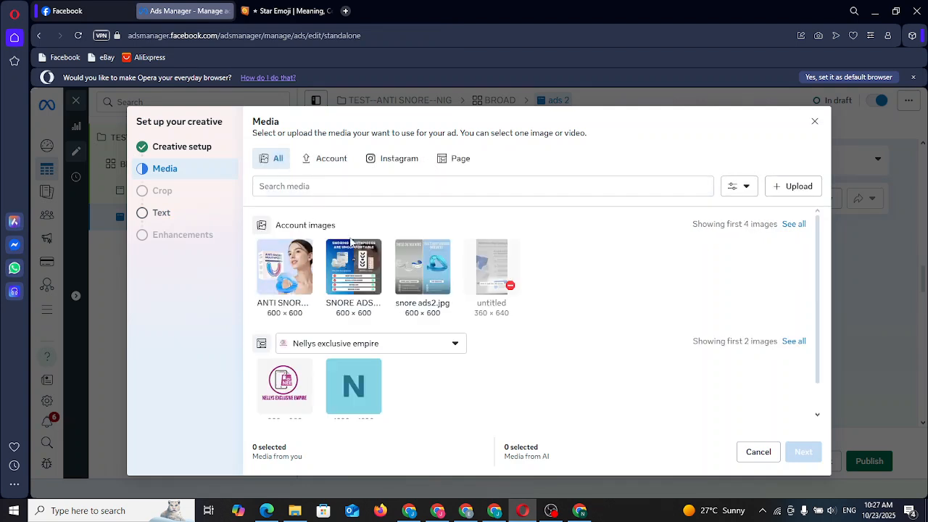
- Use the ANTI SNORE2 image for ads 2, keep the existing crop, text and enhancements, and finish the creative setup
click(291, 288)
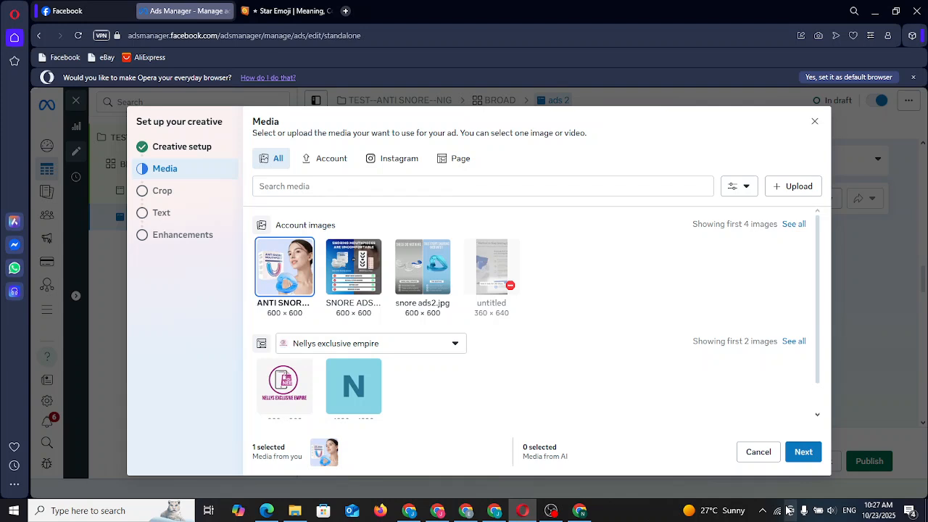
click(801, 450)
click(801, 452)
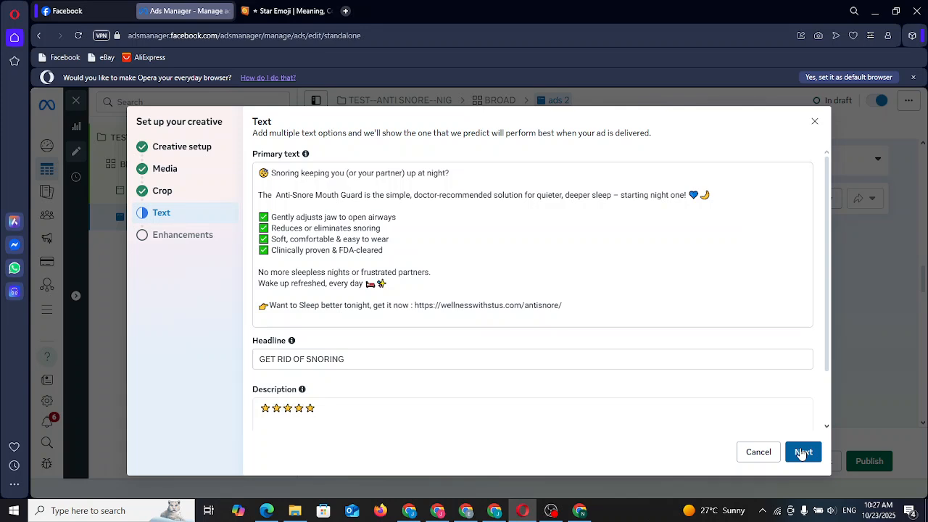
scroll(682, 258, down, 2)
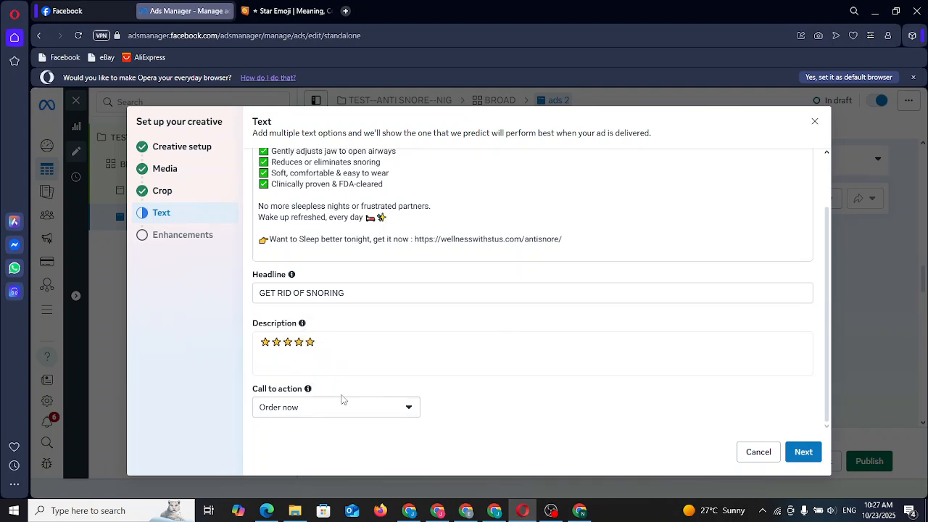
click(804, 452)
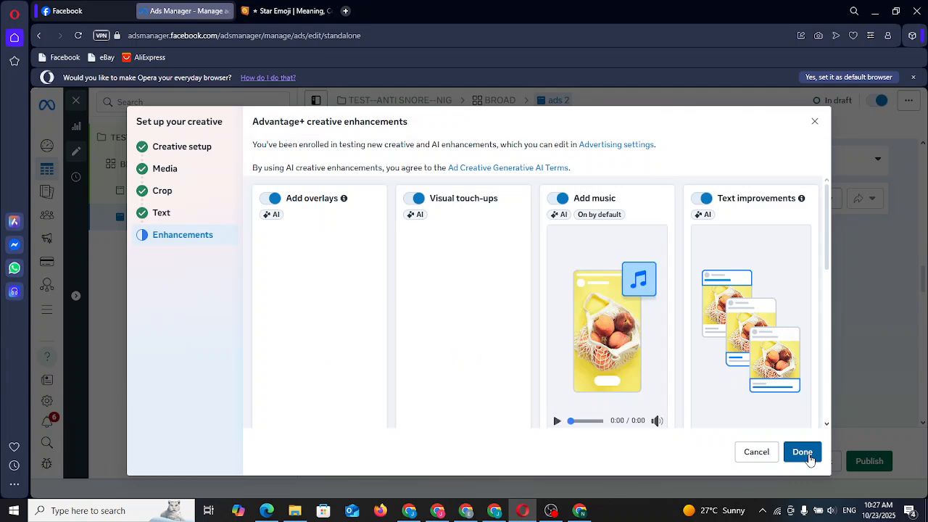
click(809, 456)
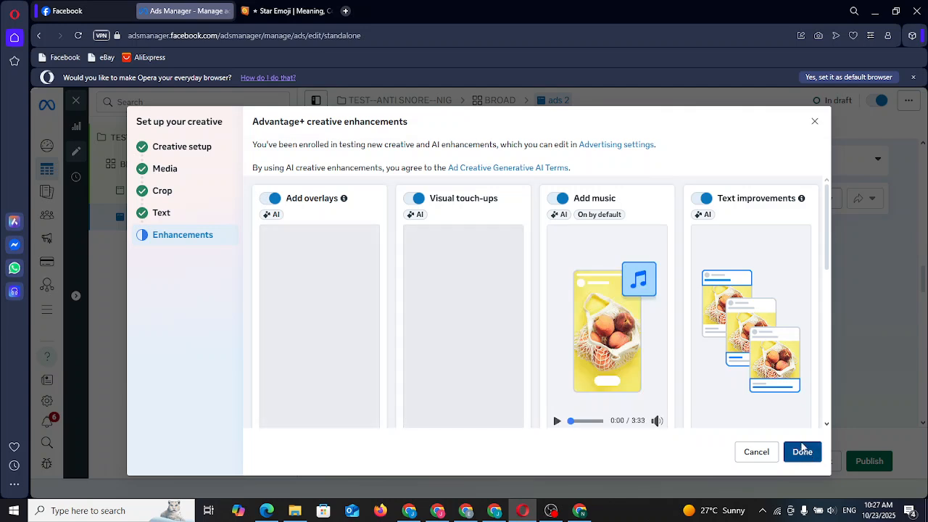
click(803, 451)
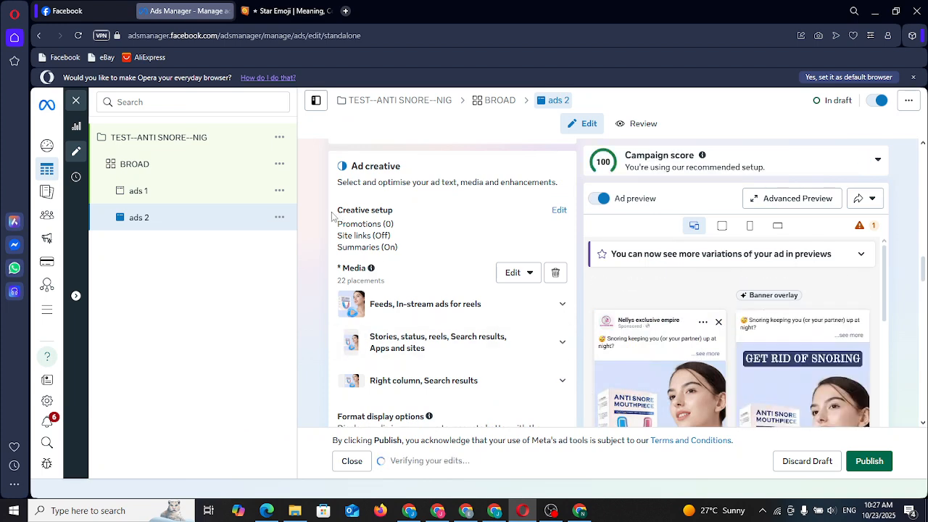
- Review the BROAD ad set's conversion, audience and ad transparency settings
click(204, 170)
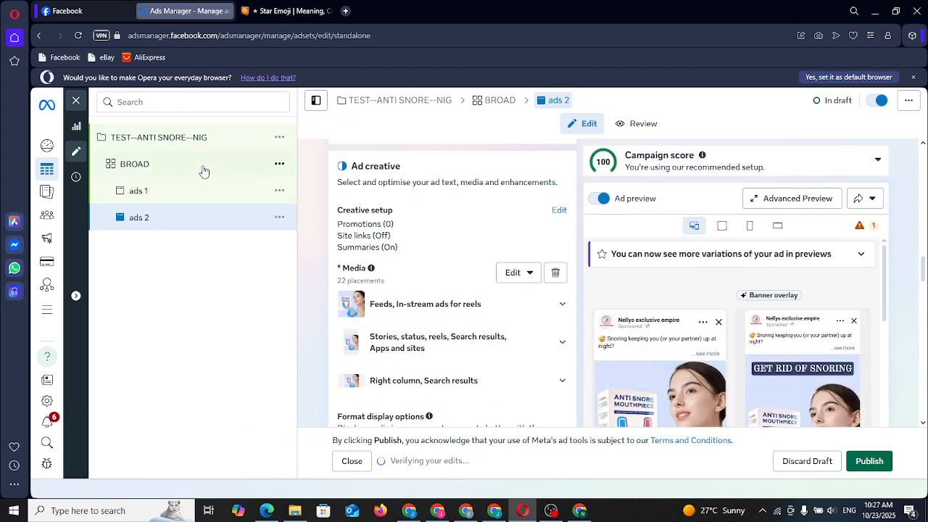
scroll(540, 247, down, 6)
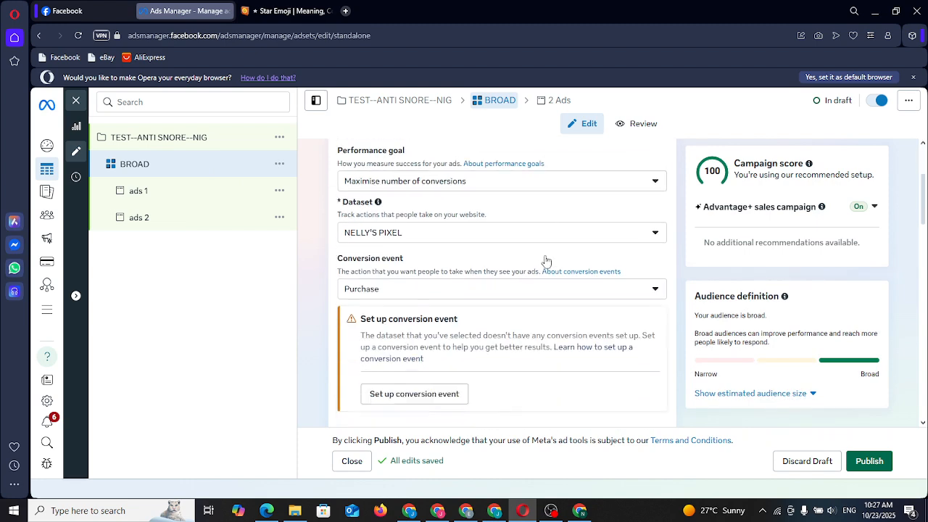
scroll(547, 259, down, 12)
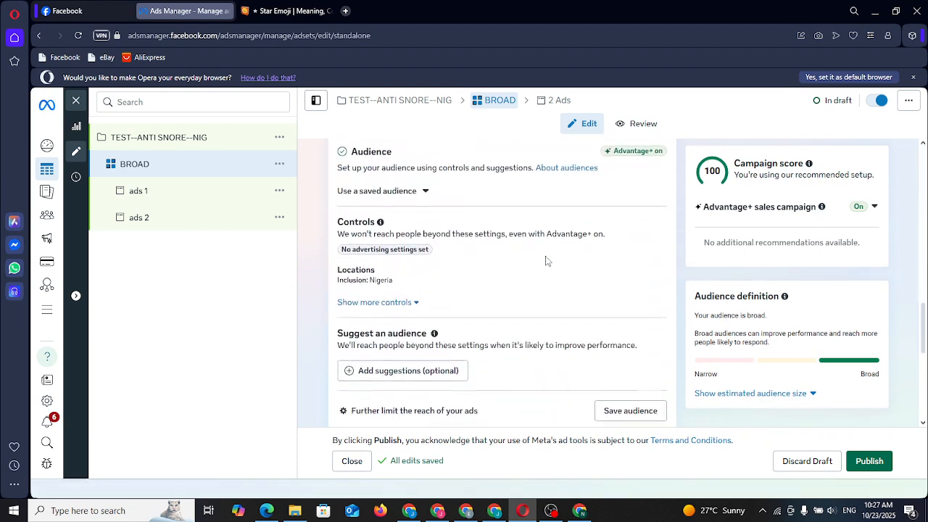
scroll(534, 261, up, 1)
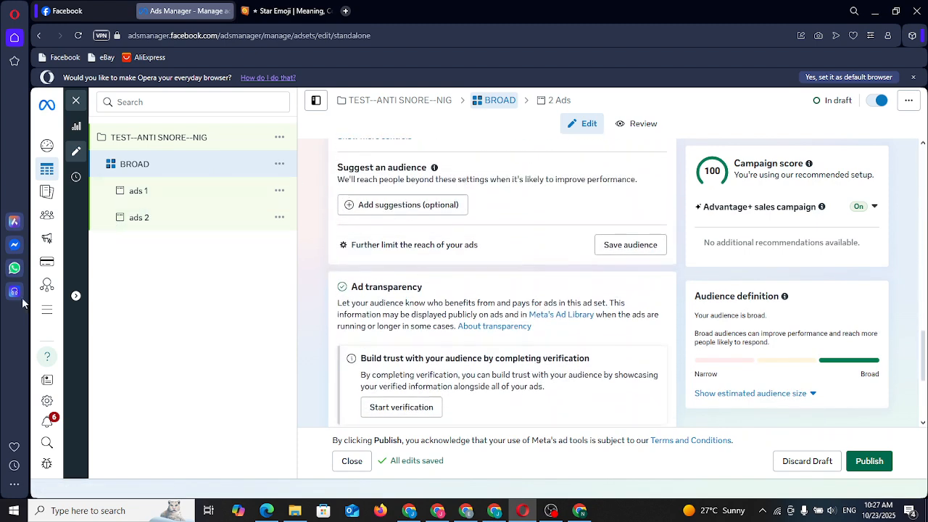
- Open Events Manager, continue with the required account switch, and dismiss the new data source setup
click(52, 308)
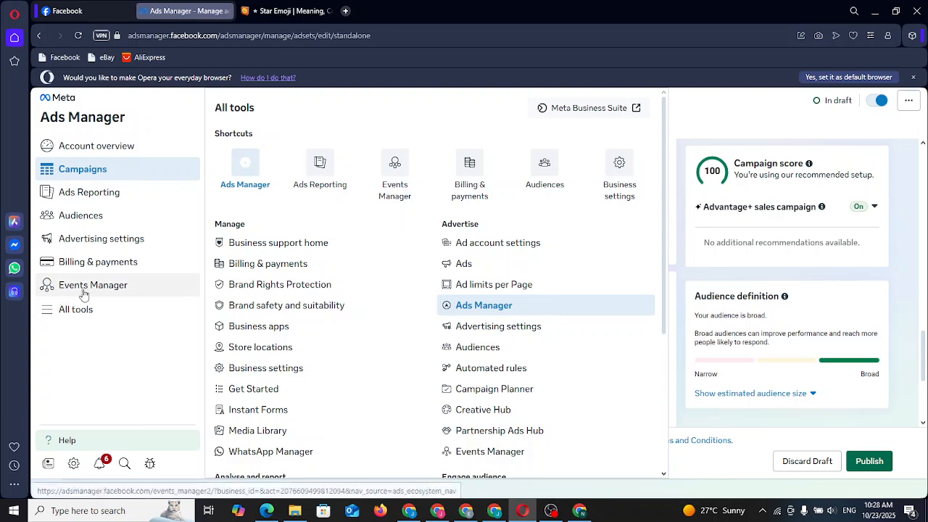
click(85, 287)
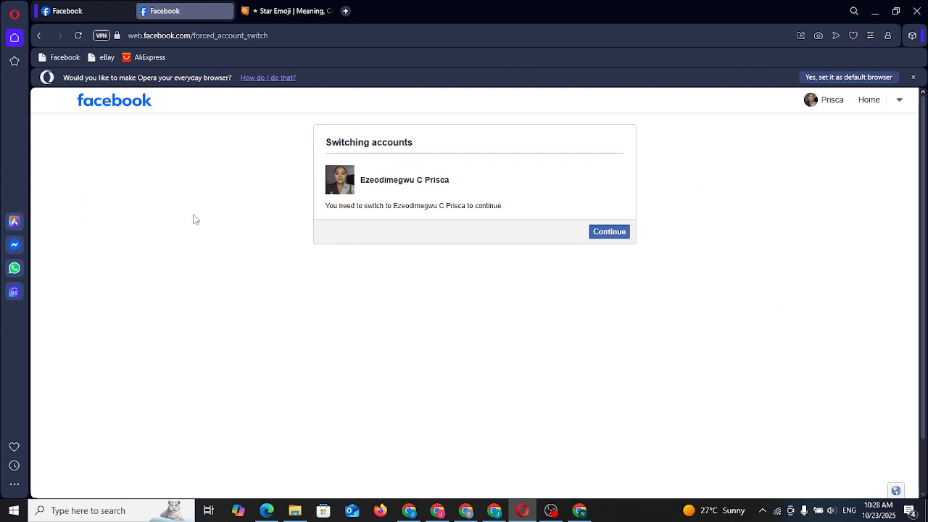
click(615, 232)
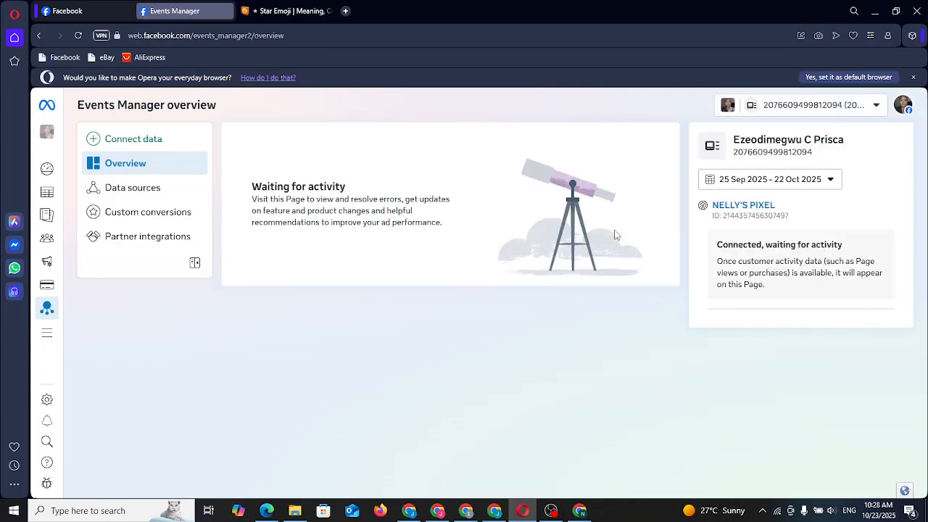
click(137, 135)
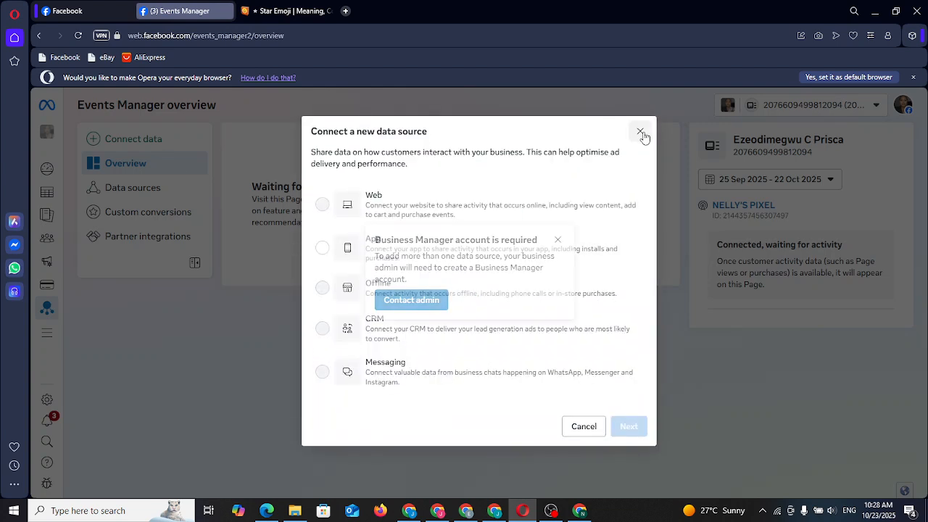
click(644, 136)
- Continue the setup of the NELLY'S PIXEL data source with manual code installation and copy its base code
click(137, 191)
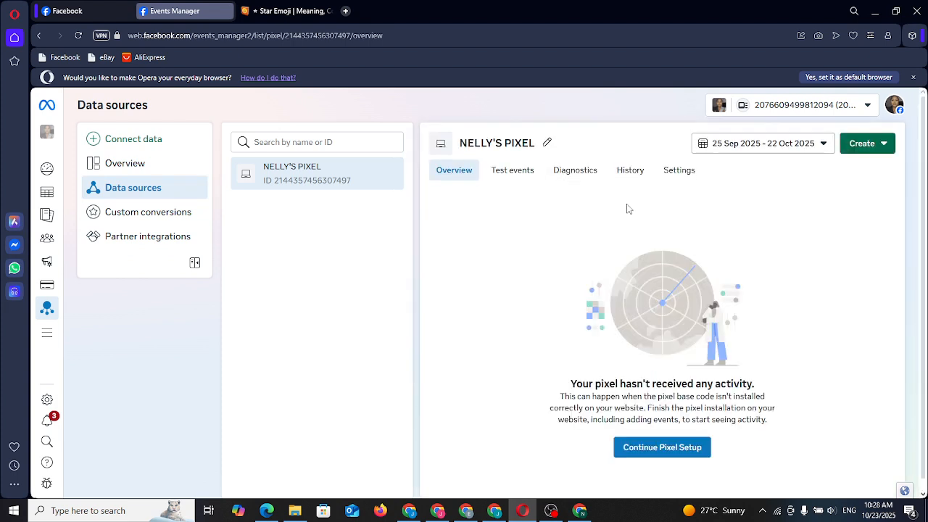
scroll(631, 219, down, 1)
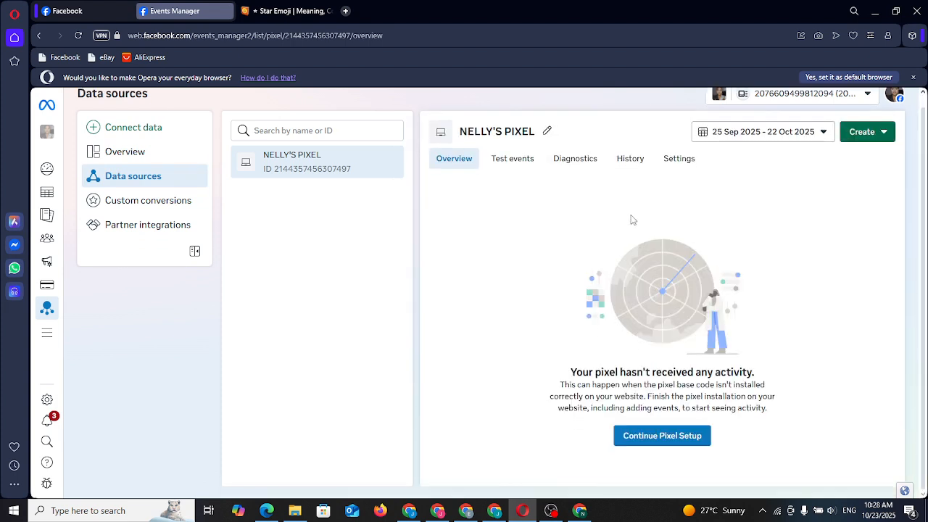
click(662, 440)
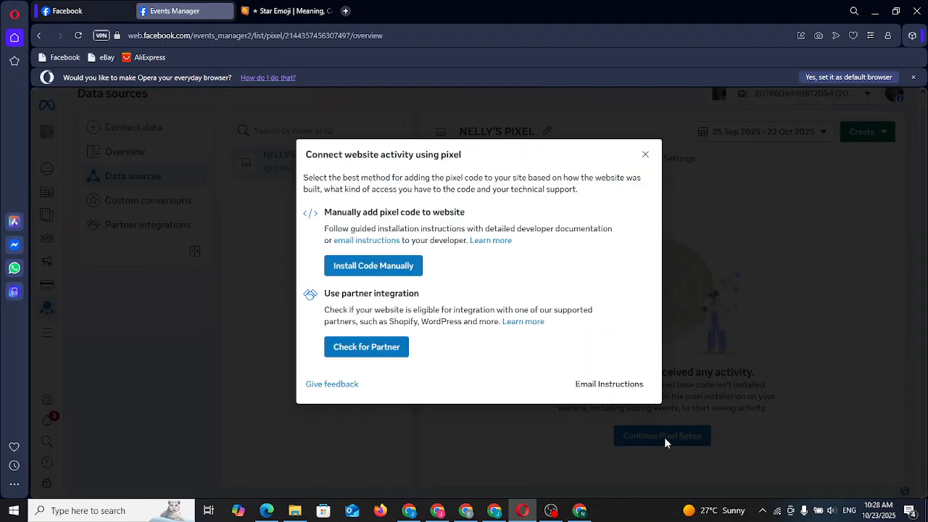
click(363, 274)
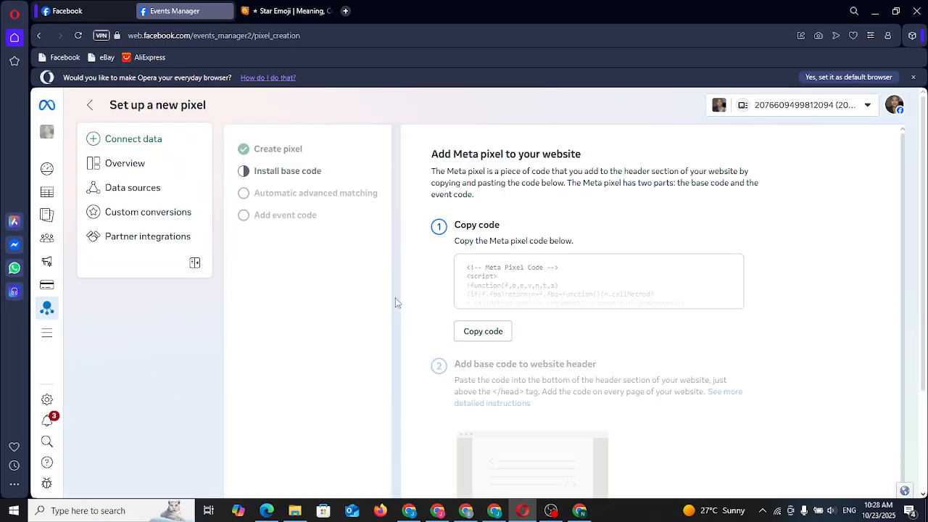
click(481, 337)
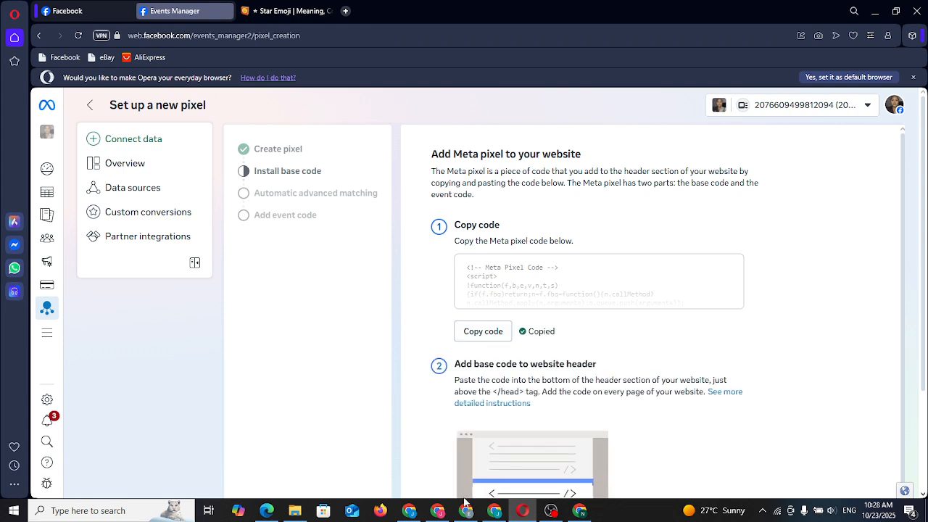
- Switch to Chrome, add a Shortcode widget above the anti-snore landing page's main heading, paste the Meta pixel code into it, and update the page
click(409, 510)
click(571, 96)
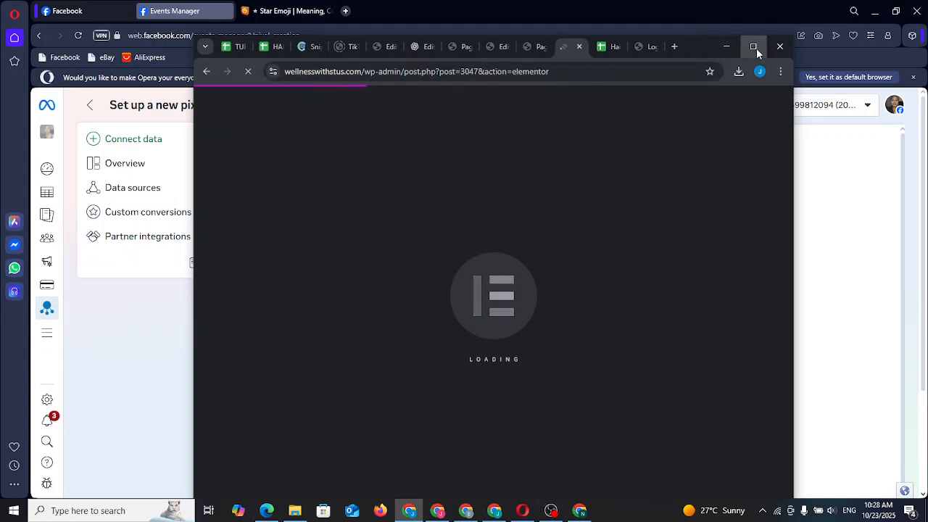
click(753, 47)
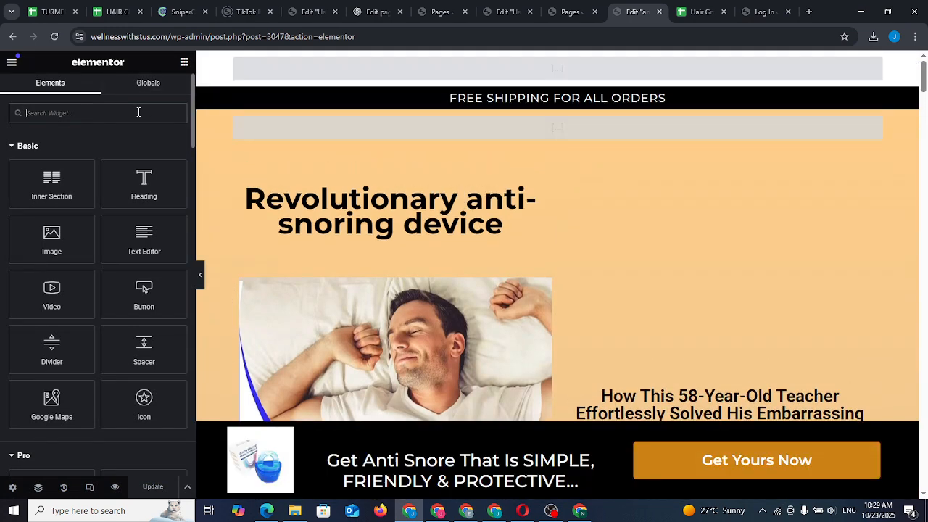
text(short)
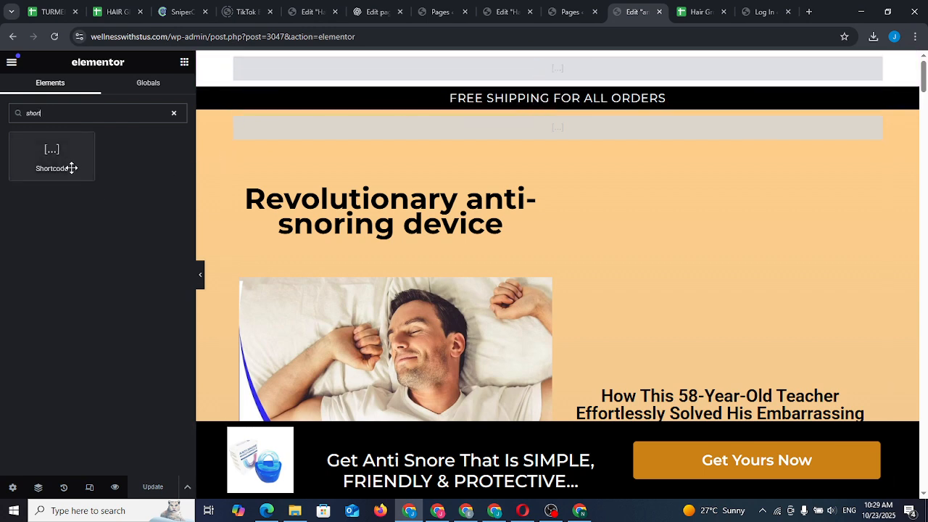
drag(70, 167, 583, 162)
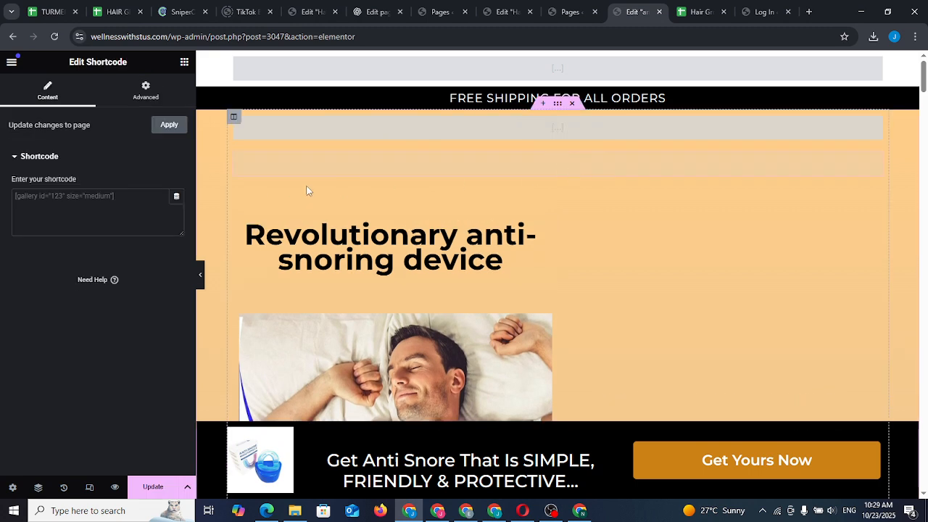
key(ctrl+v)
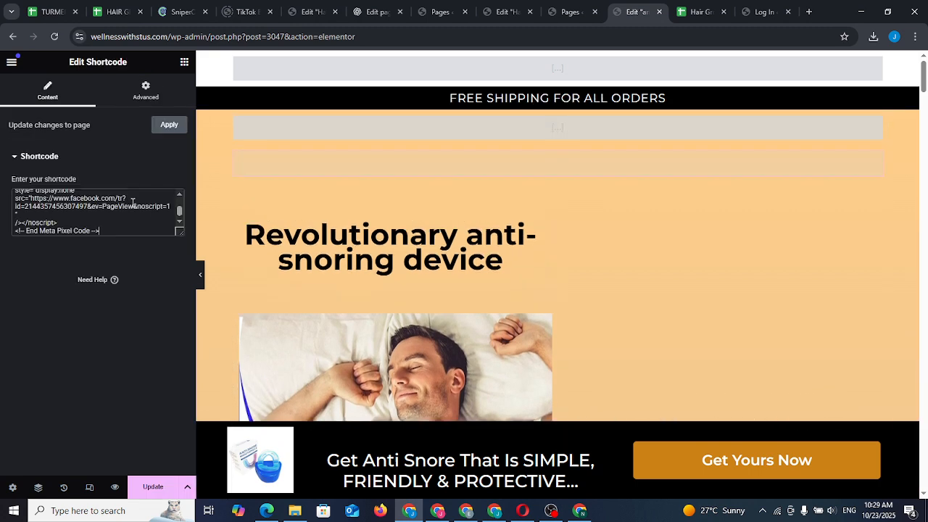
click(153, 487)
- Find the redirect address in the landing page's order form settings and open that thank-you page
scroll(730, 291, down, 20)
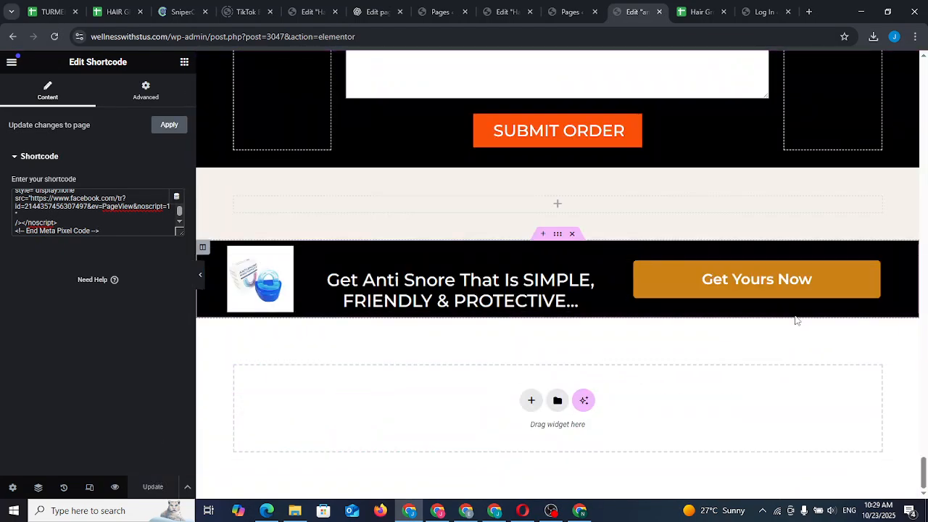
scroll(790, 317, up, 7)
scroll(790, 311, down, 5)
scroll(790, 310, up, 2)
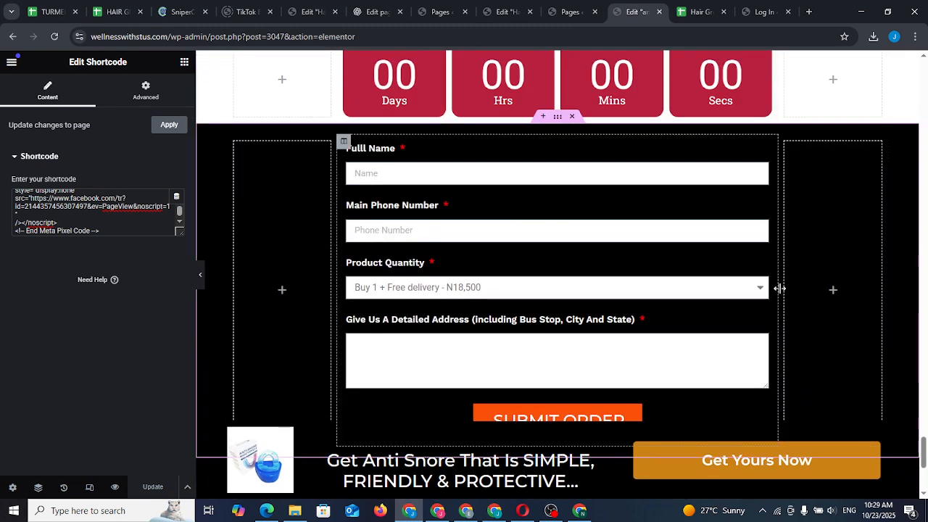
click(761, 151)
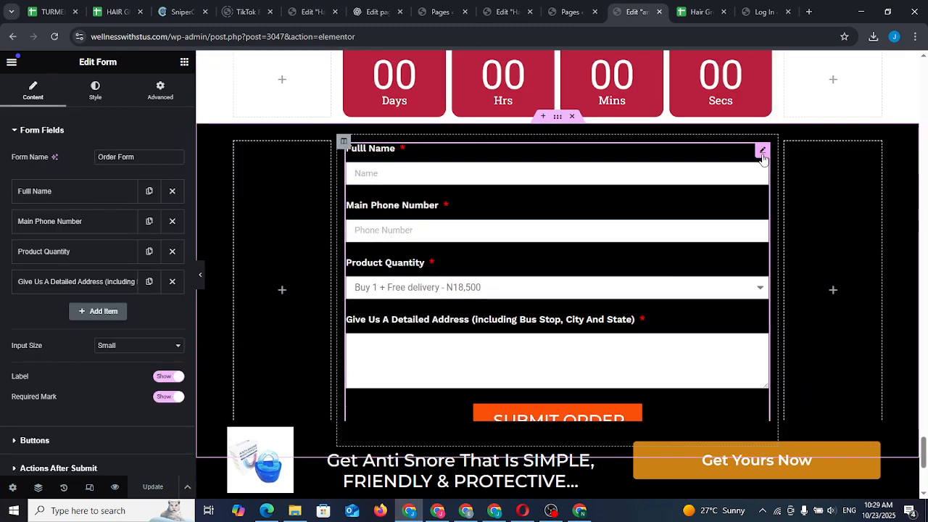
click(50, 132)
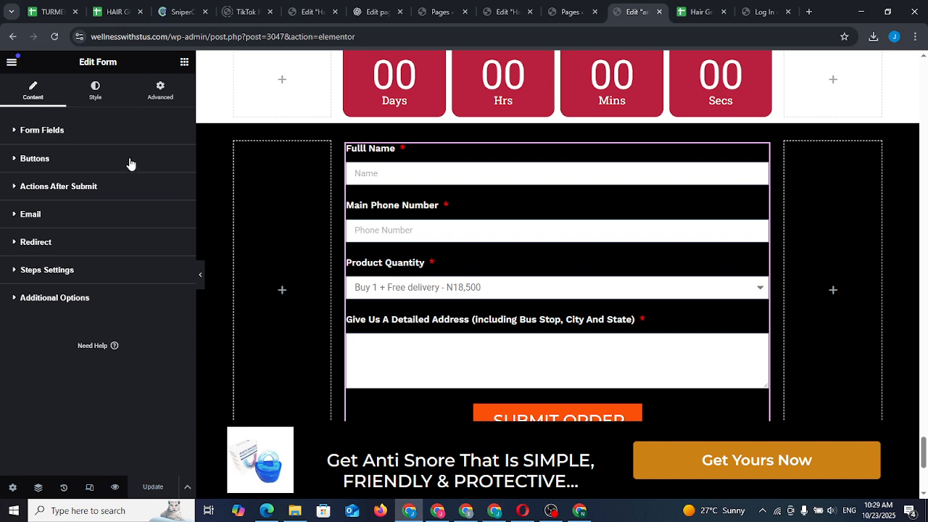
click(52, 249)
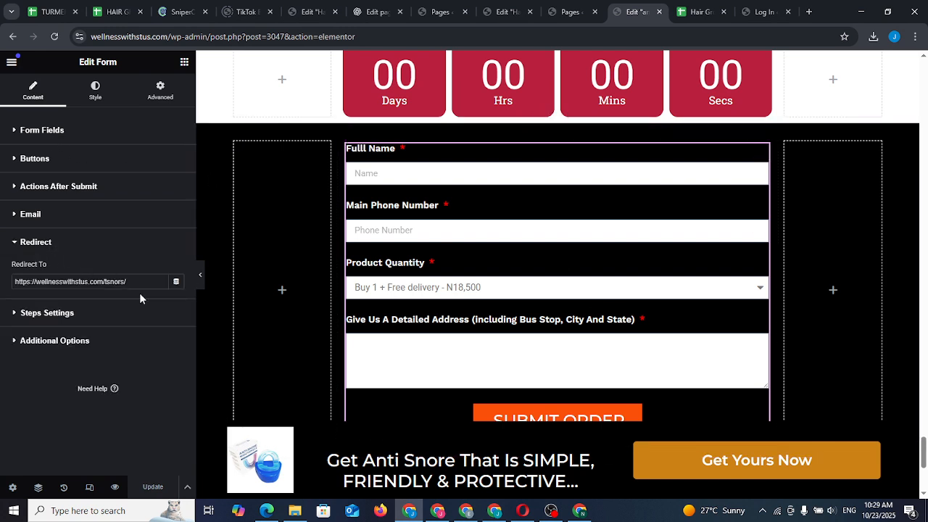
triple_click(159, 282)
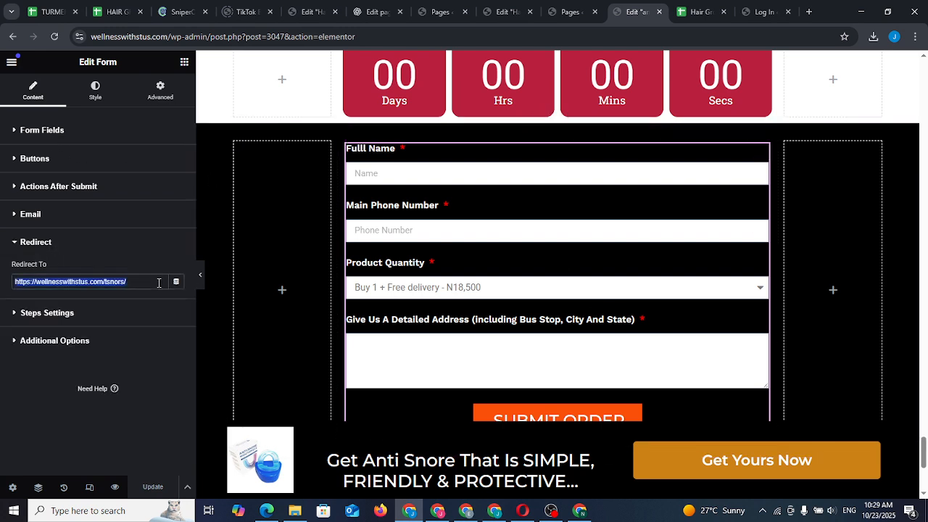
right_click(103, 285)
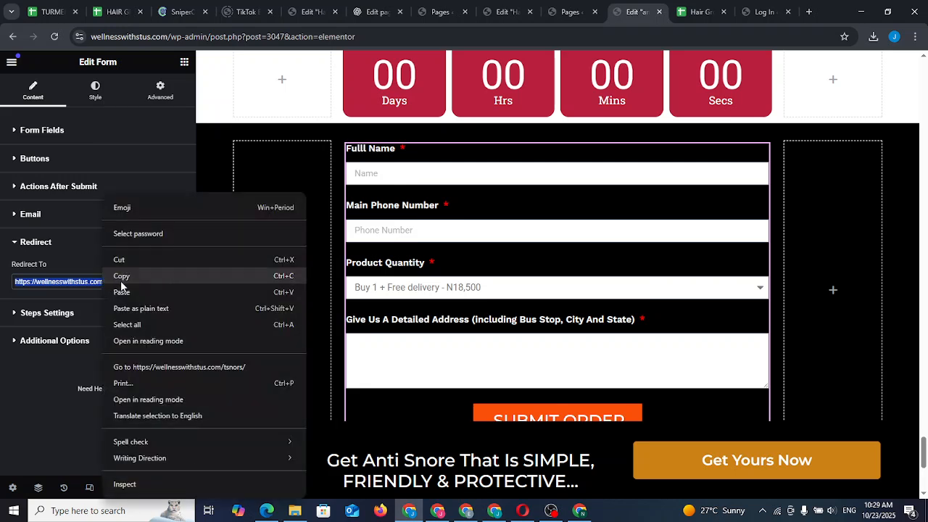
click(178, 367)
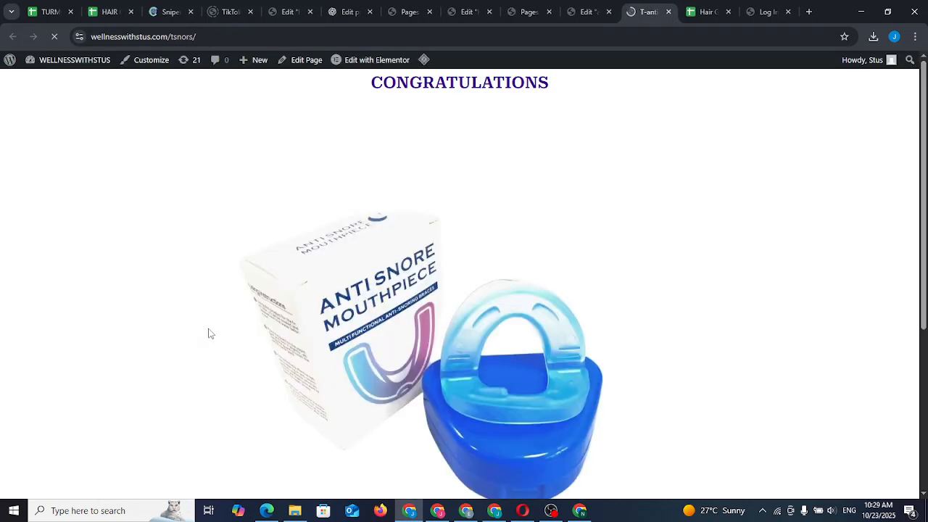
- Edit the thank-you page with Elementor, add a Shortcode widget above the product image, paste the Meta pixel code, and update the page
click(377, 62)
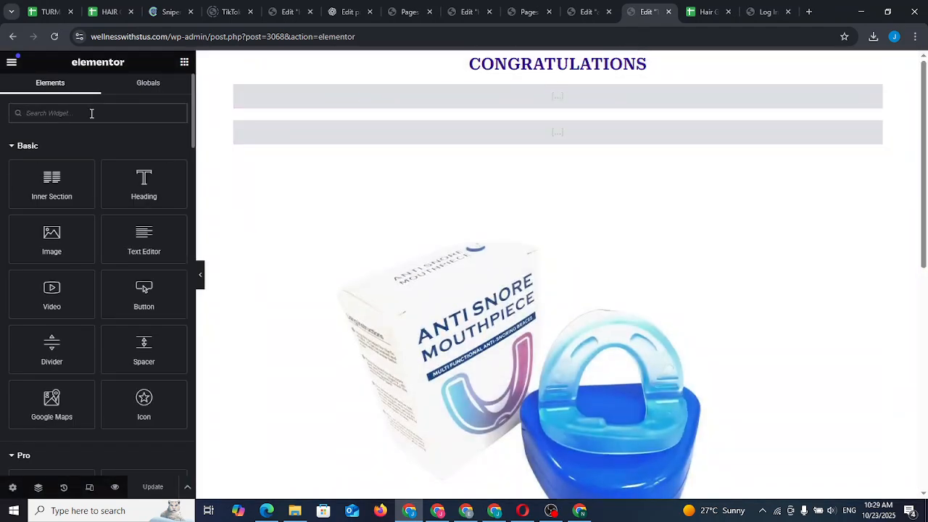
text(SHO)
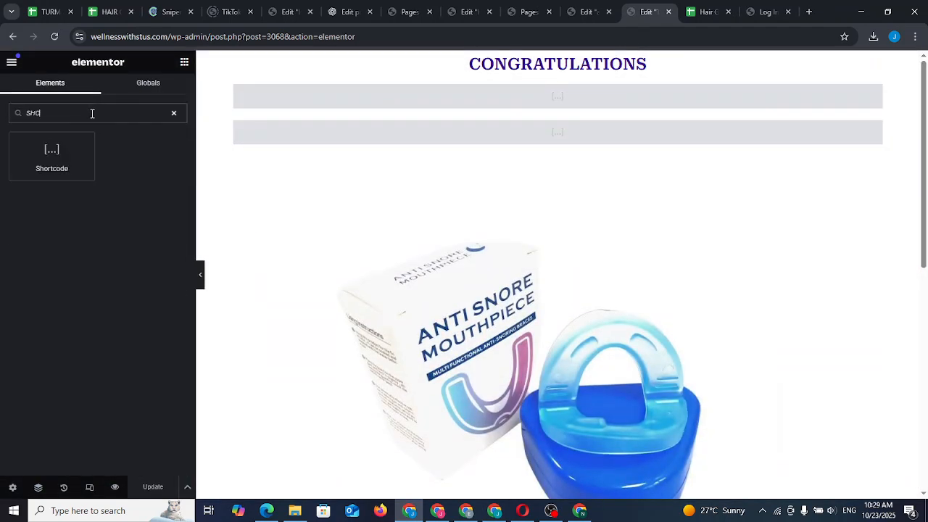
drag(87, 168, 464, 168)
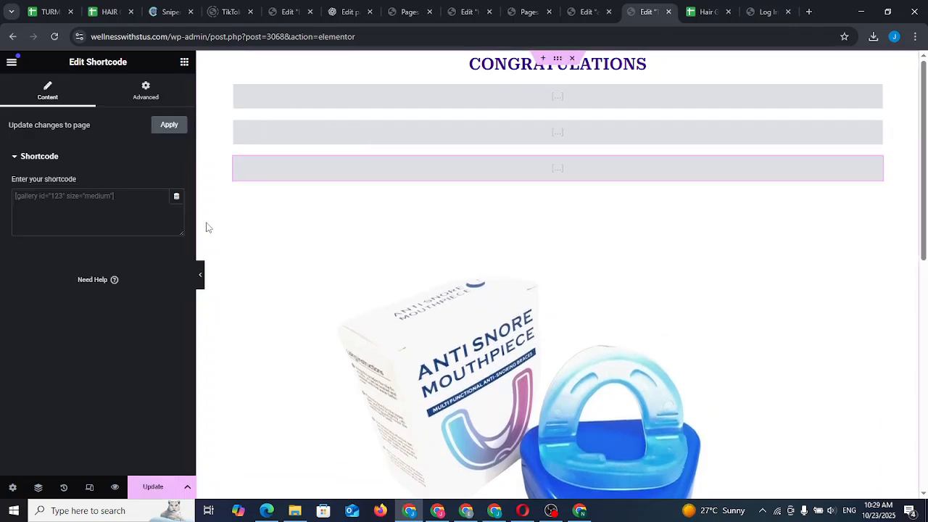
click(106, 219)
key(ctrl+v)
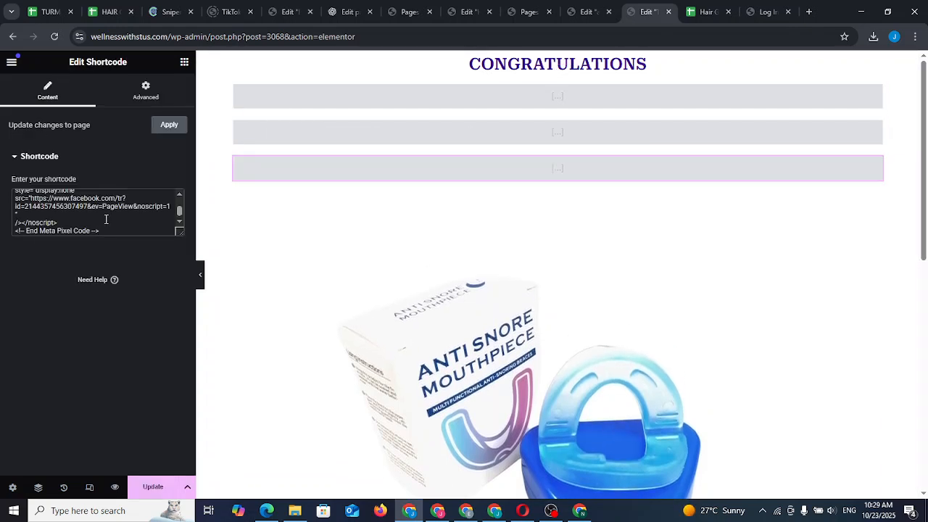
click(154, 492)
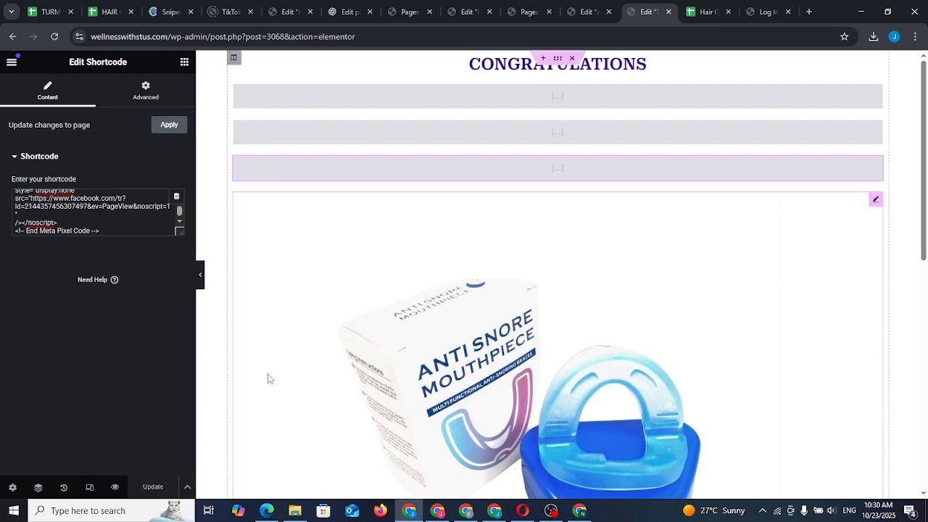
click(115, 489)
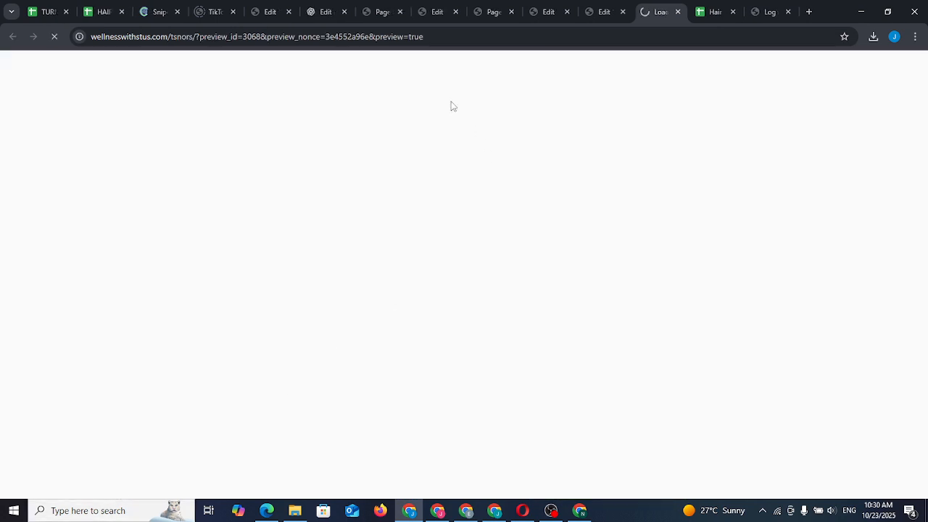
drag(197, 37, 519, 63)
key(Delete)
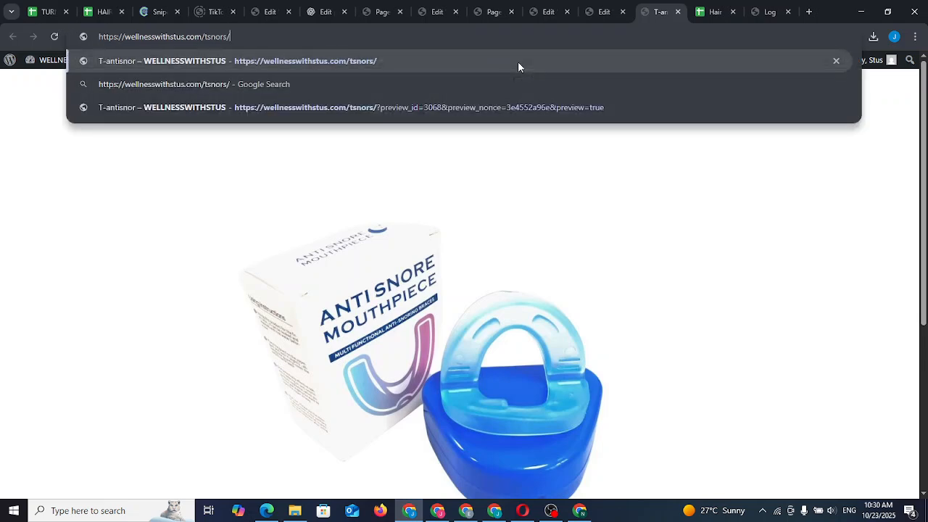
key(ctrl+a)
key(ctrl+c)
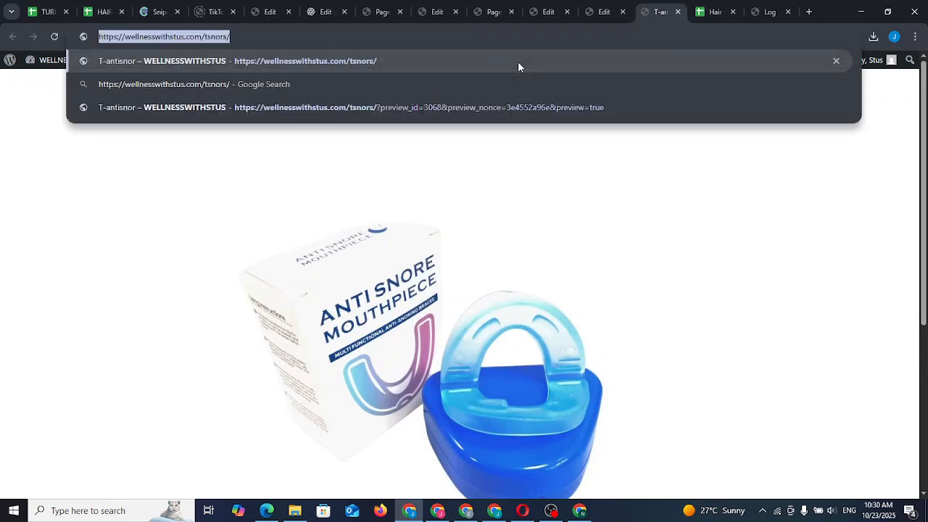
click(522, 510)
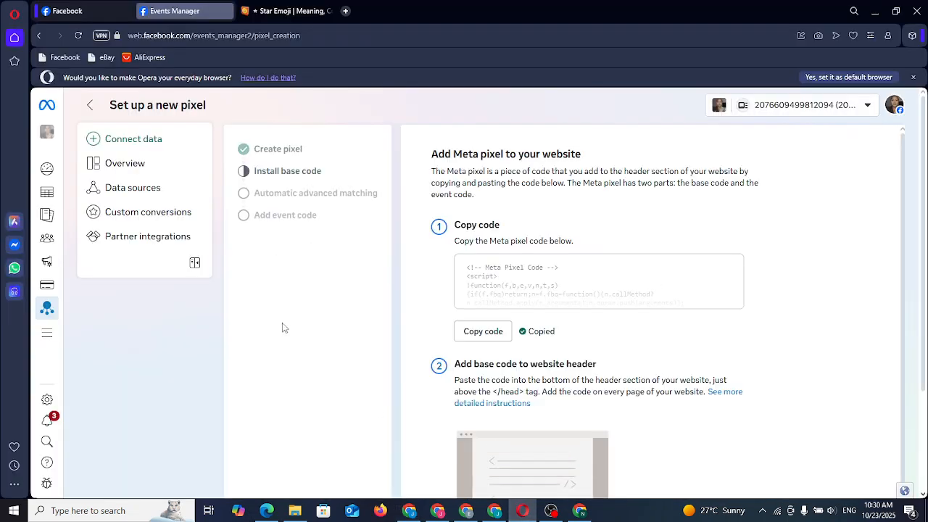
- Finish the pixel setup by confirming the base code, turning on automatic advanced matching, and opening the pixel overview
scroll(752, 421, down, 3)
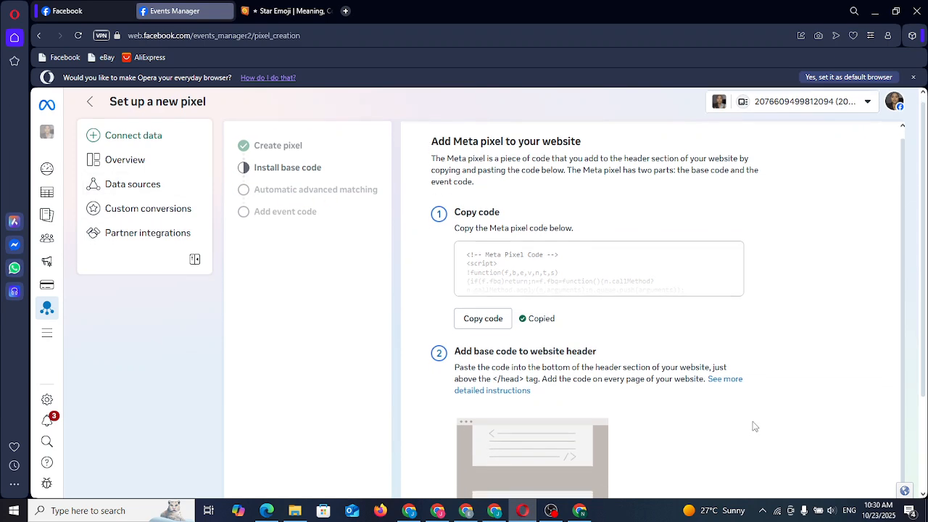
click(872, 482)
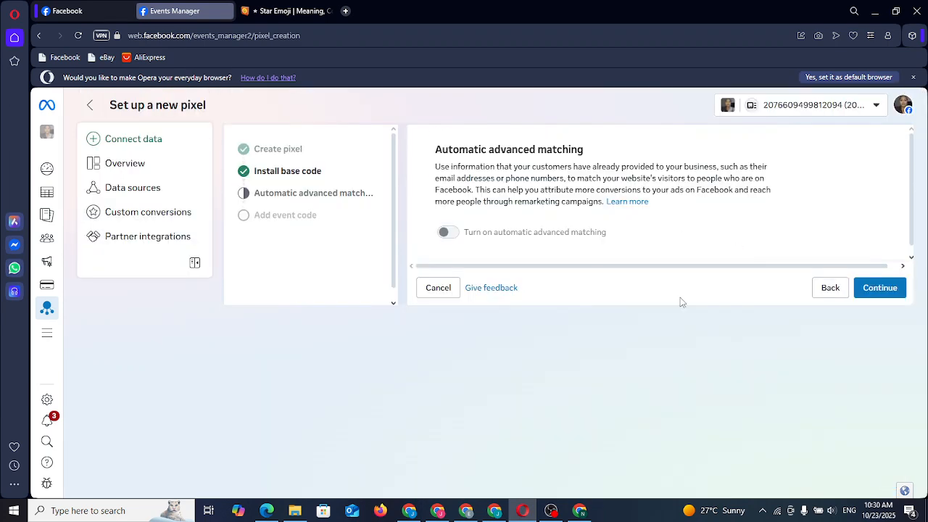
click(444, 232)
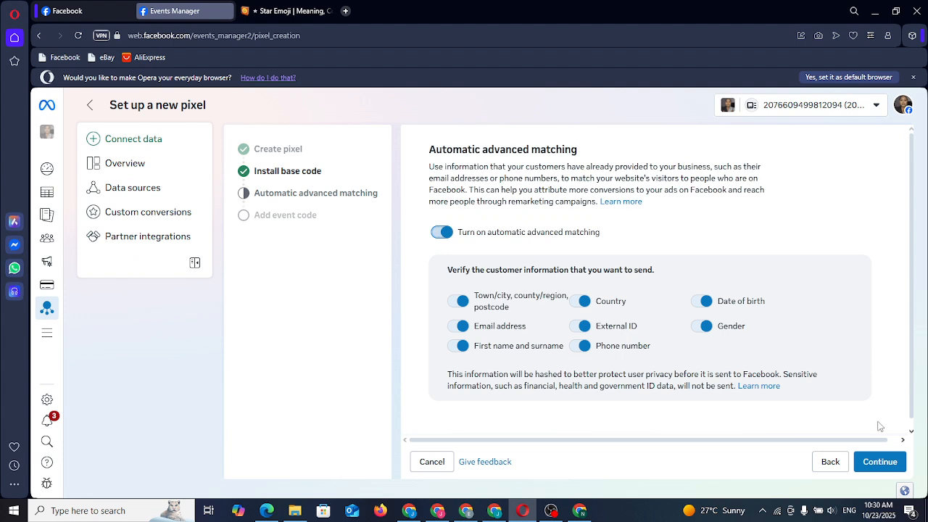
click(878, 461)
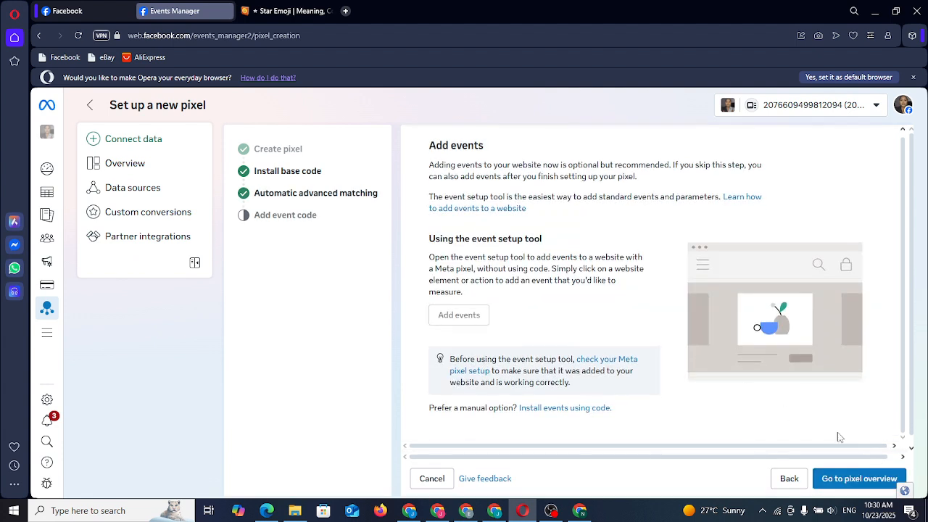
click(884, 479)
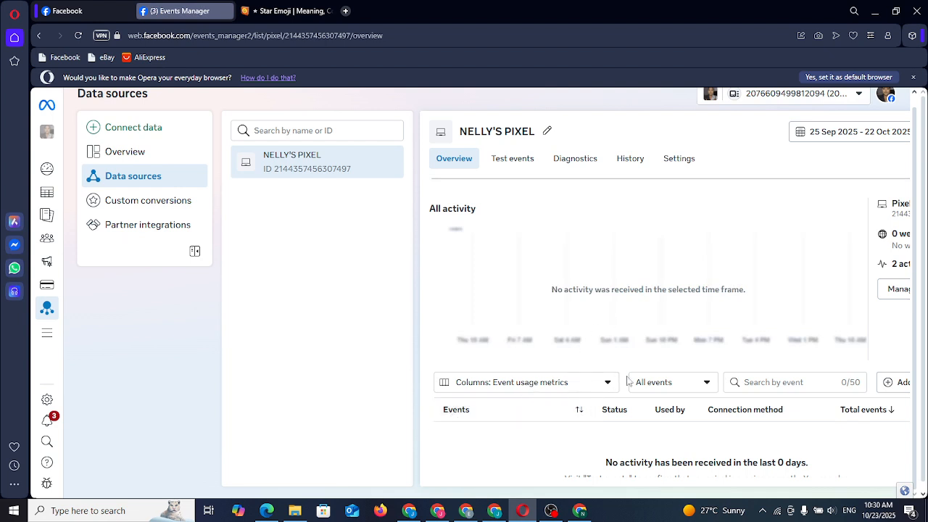
- Dismiss the browser's prompt to make Opera the default browser
scroll(638, 377, down, 1)
scroll(674, 369, up, 1)
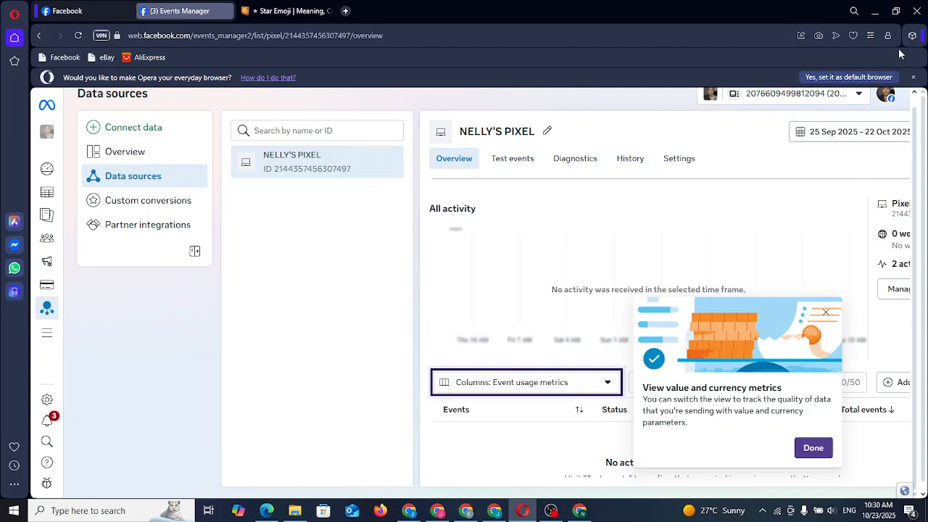
scroll(878, 116, up, 1)
click(912, 76)
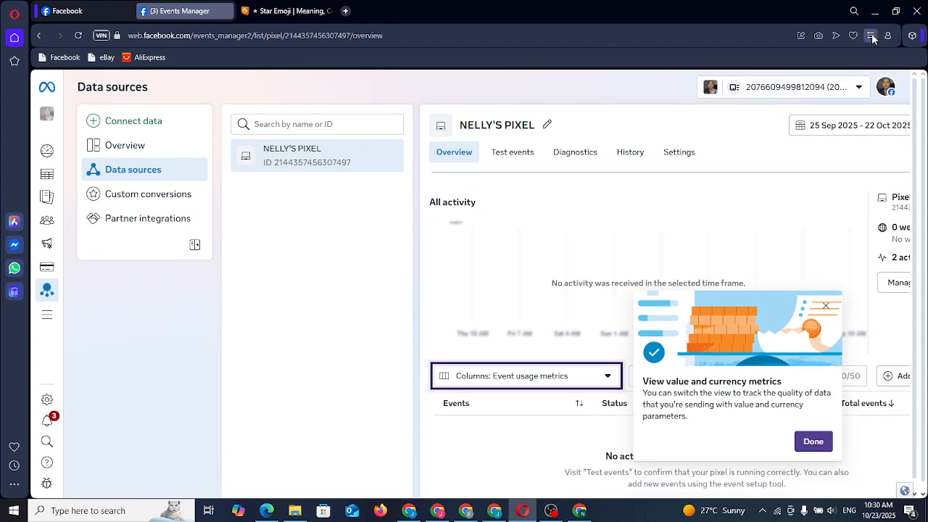
click(870, 35)
scroll(882, 166, down, 10)
scroll(882, 166, up, 10)
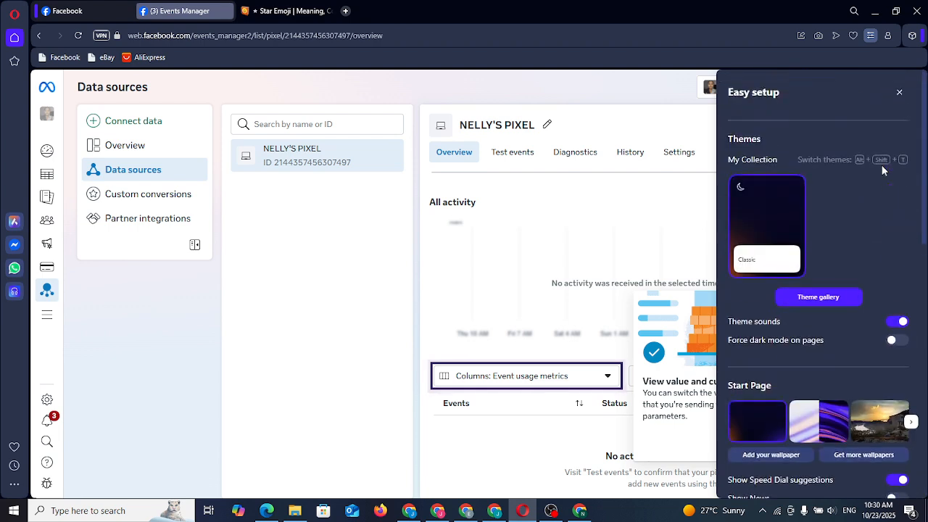
click(899, 92)
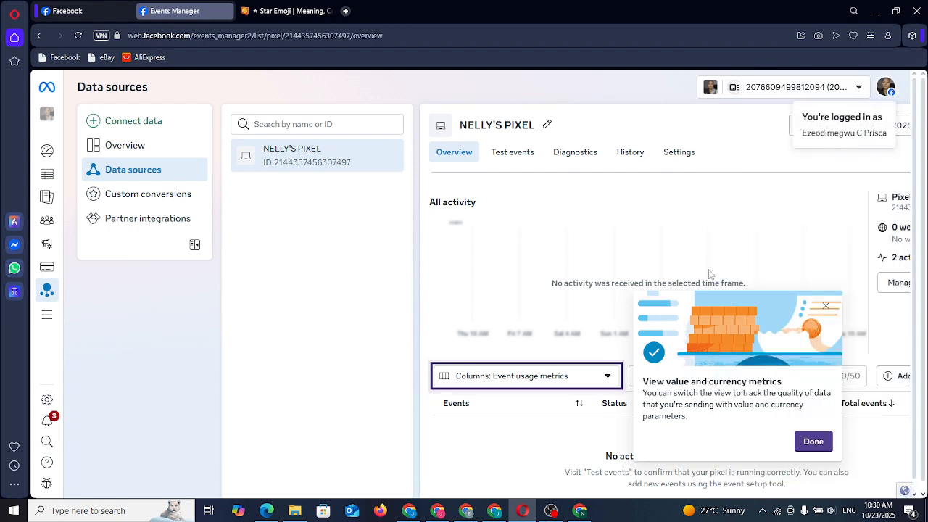
- Shrink the pixel overview page to fit its full width and dismiss the value and currency metrics tip
key(ctrl+plus)
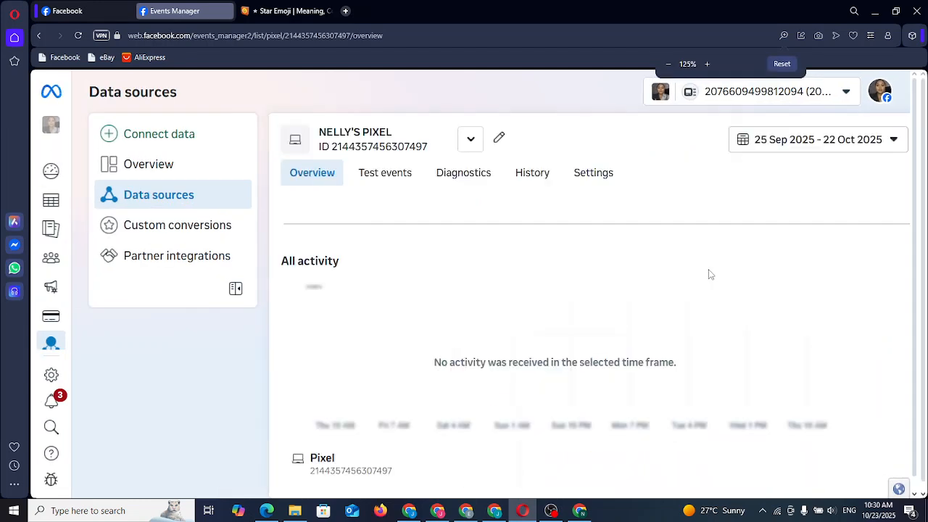
key(ctrl+minus)
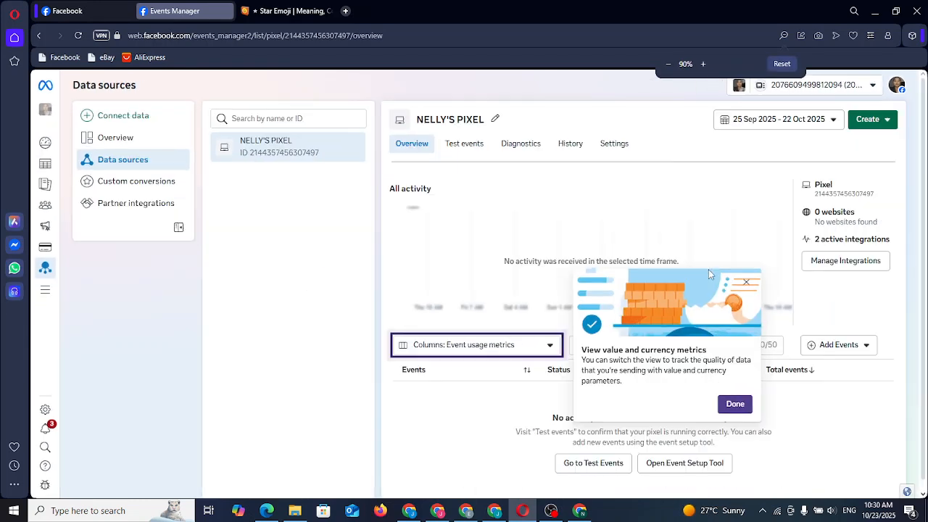
key(ctrl+minus)
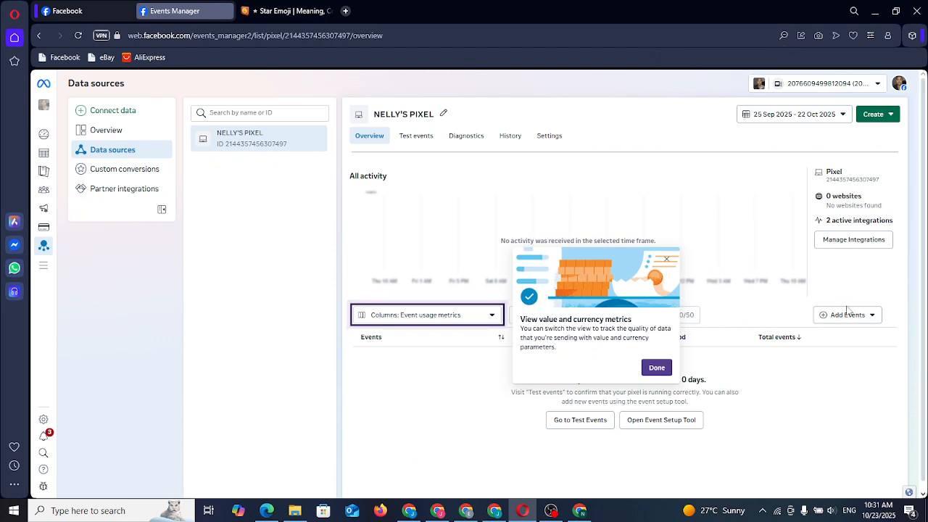
click(656, 367)
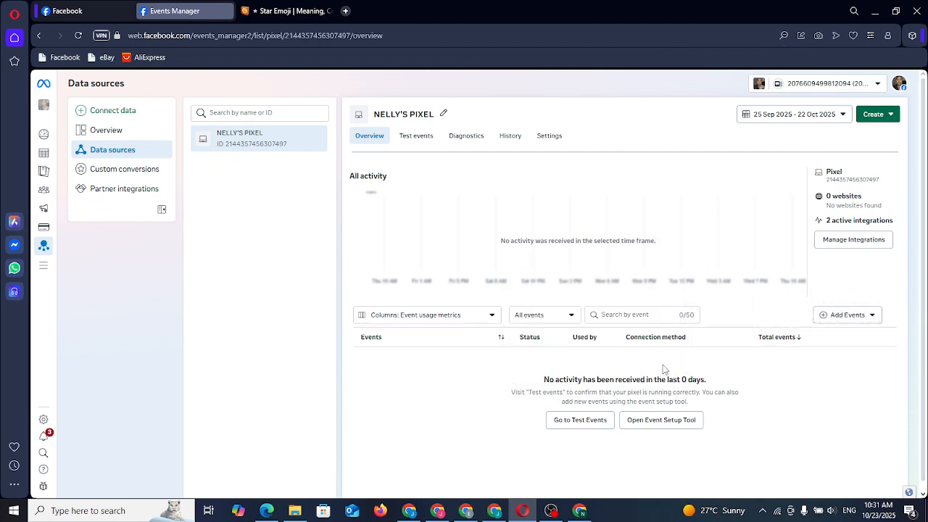
click(851, 322)
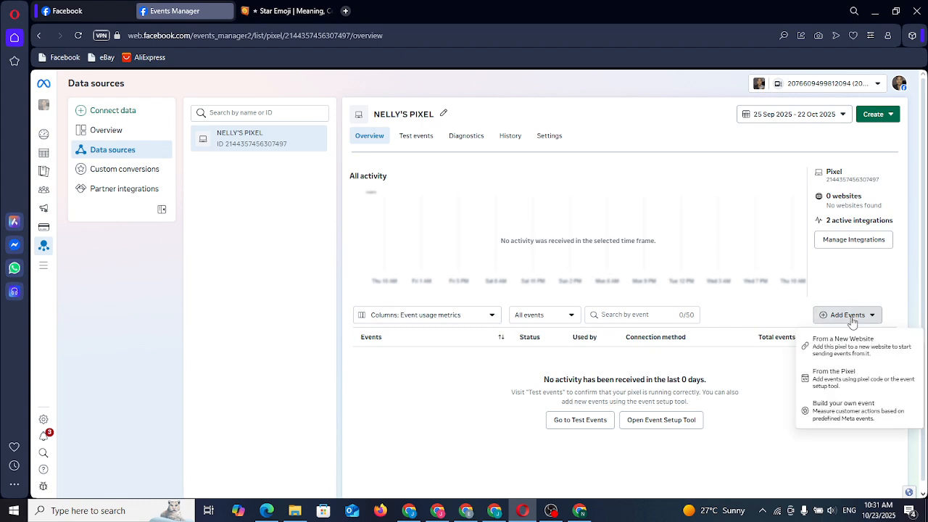
click(856, 374)
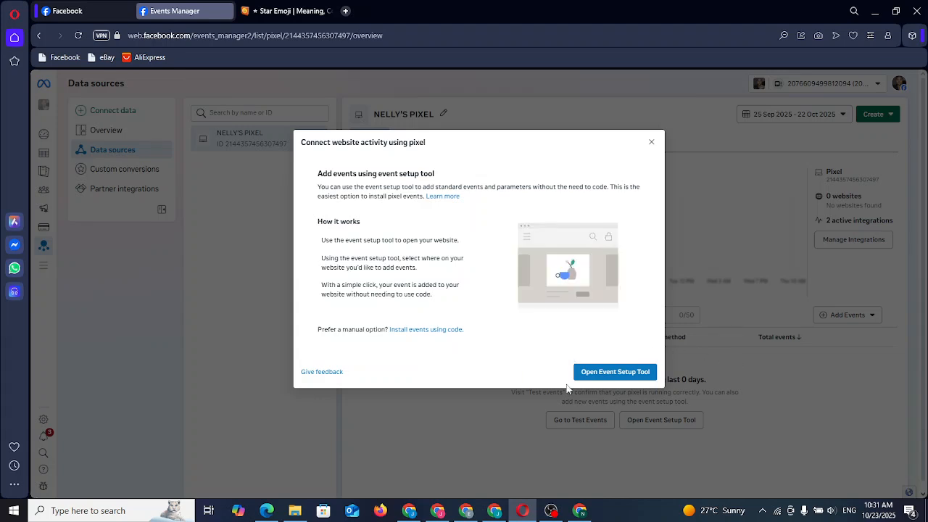
key(ctrl+plus)
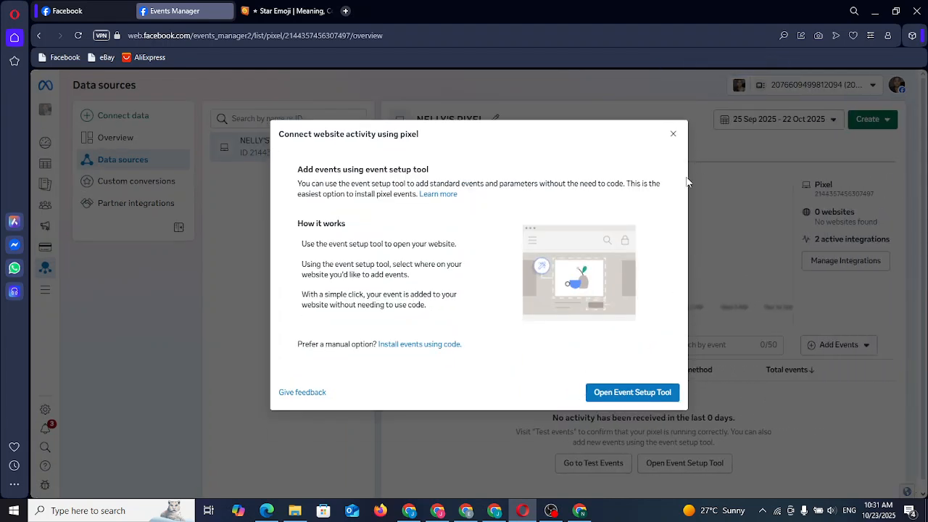
click(632, 392)
click(389, 261)
key(ctrl+v)
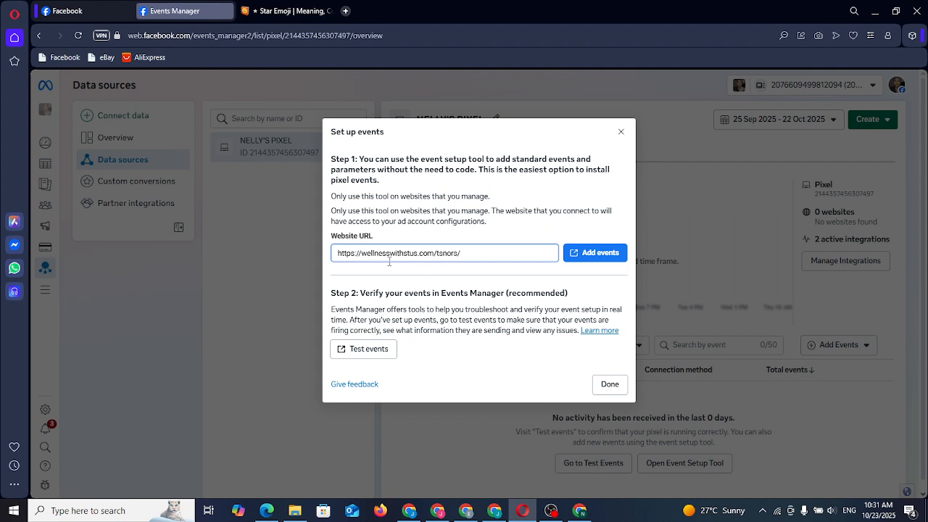
click(615, 258)
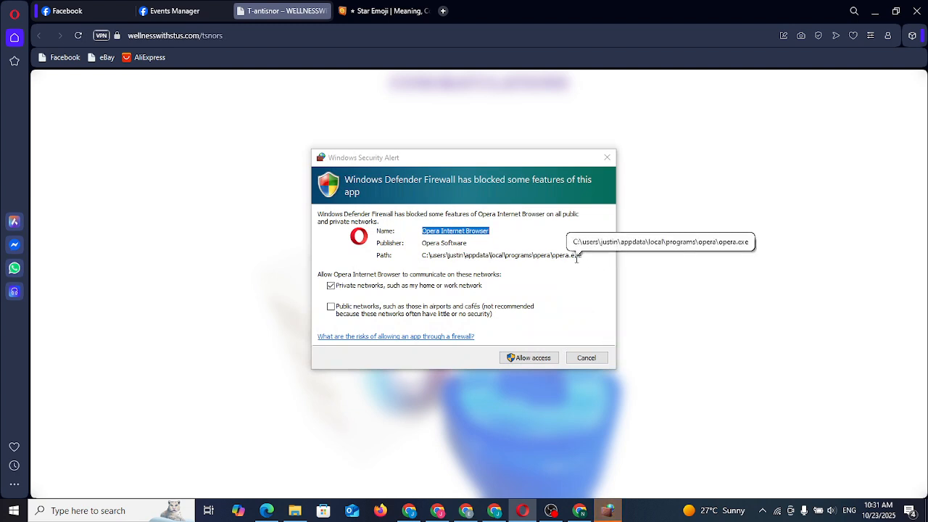
- Cancel the Windows firewall alert, check the event setup in Events Manager, and close the opened thank-you page
click(587, 357)
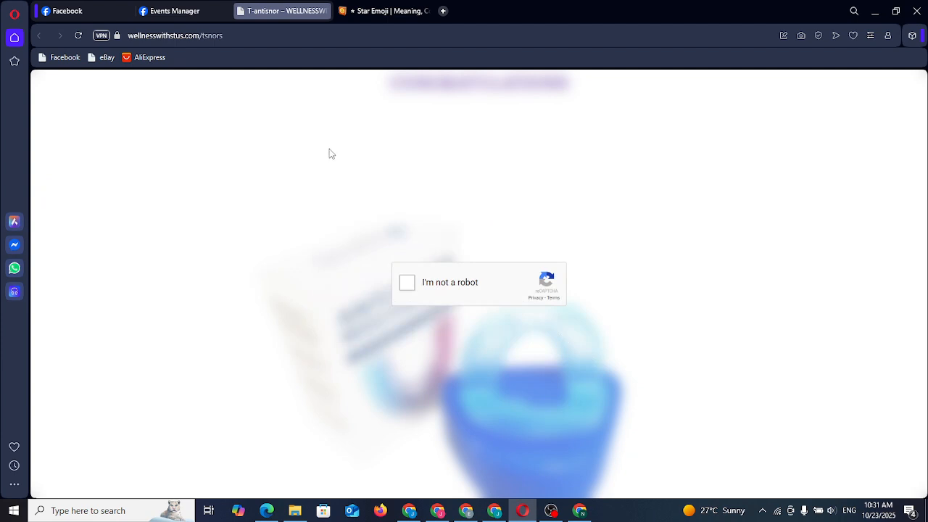
click(195, 16)
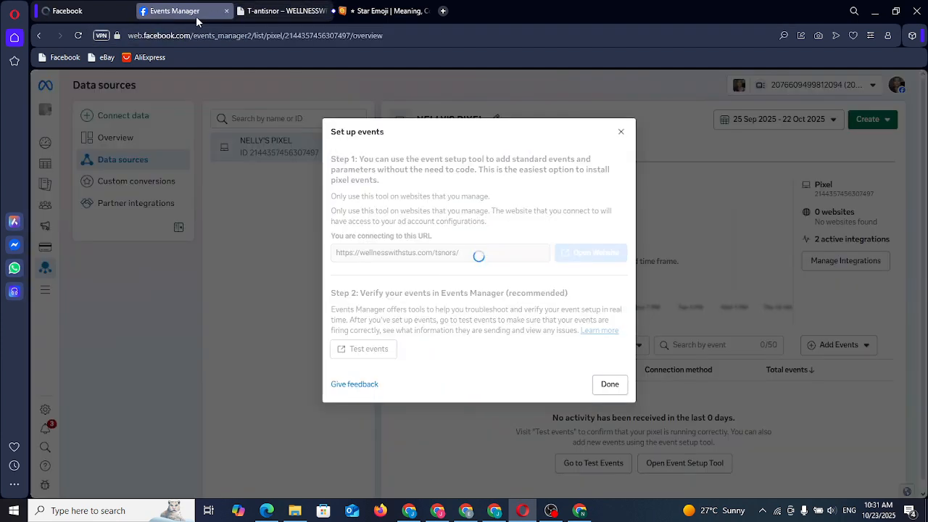
click(278, 10)
key(ctrl+w)
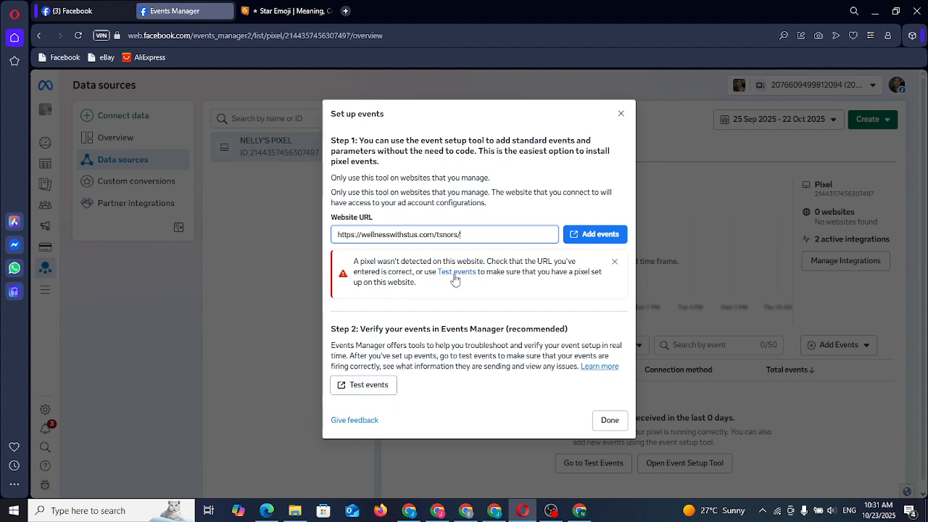
click(383, 386)
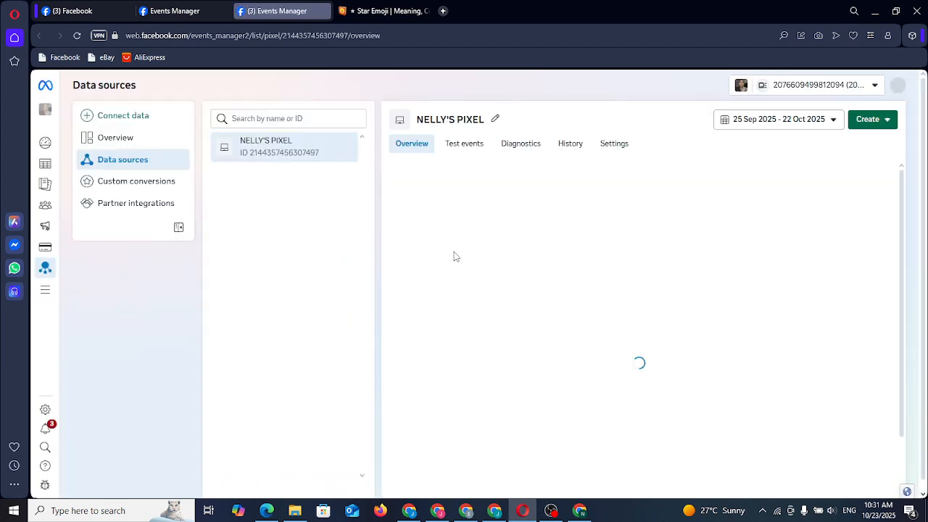
scroll(603, 369, down, 2)
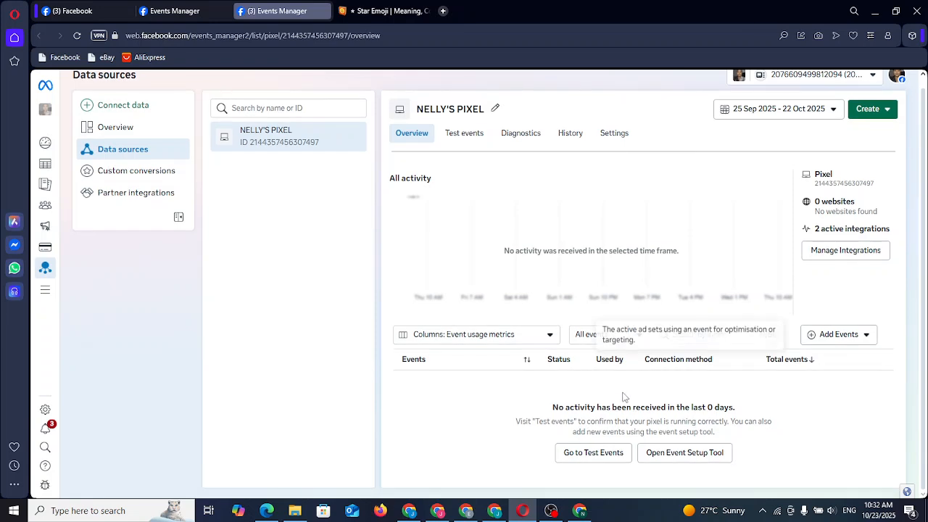
click(595, 454)
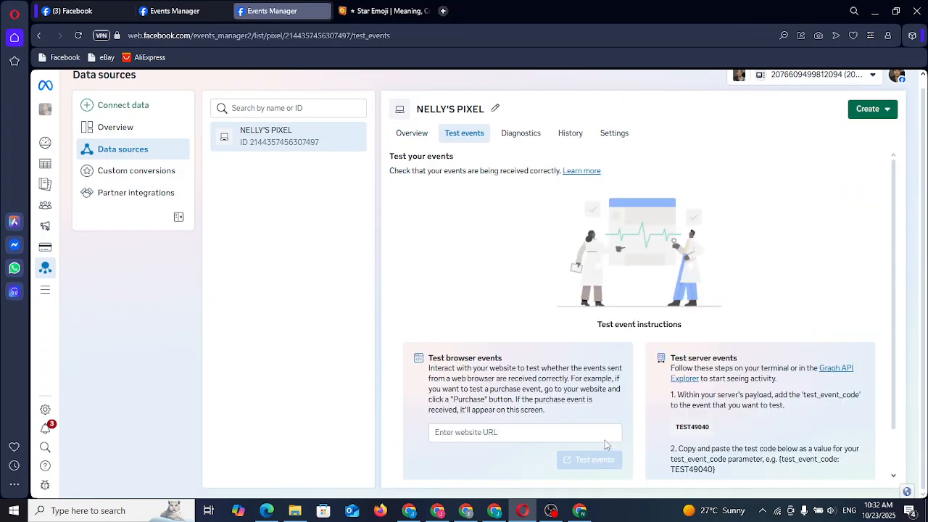
click(565, 436)
key(ctrl+v)
click(596, 464)
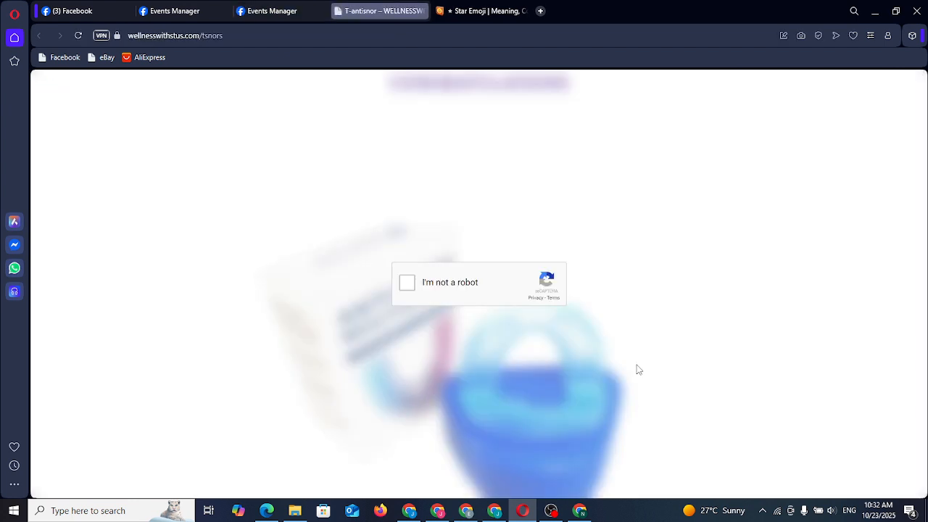
- Check Test events for received activity and read the troubleshooting advice
click(272, 11)
scroll(628, 316, down, 1)
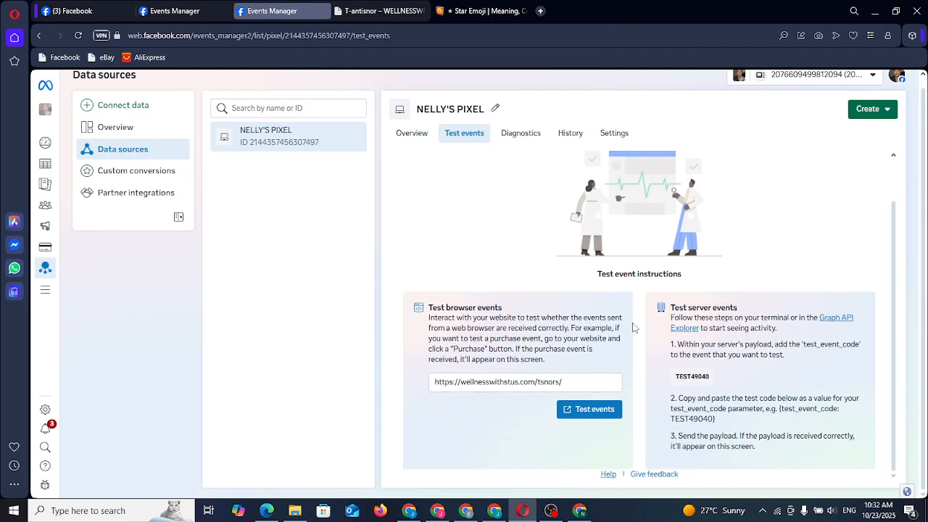
scroll(633, 328, up, 1)
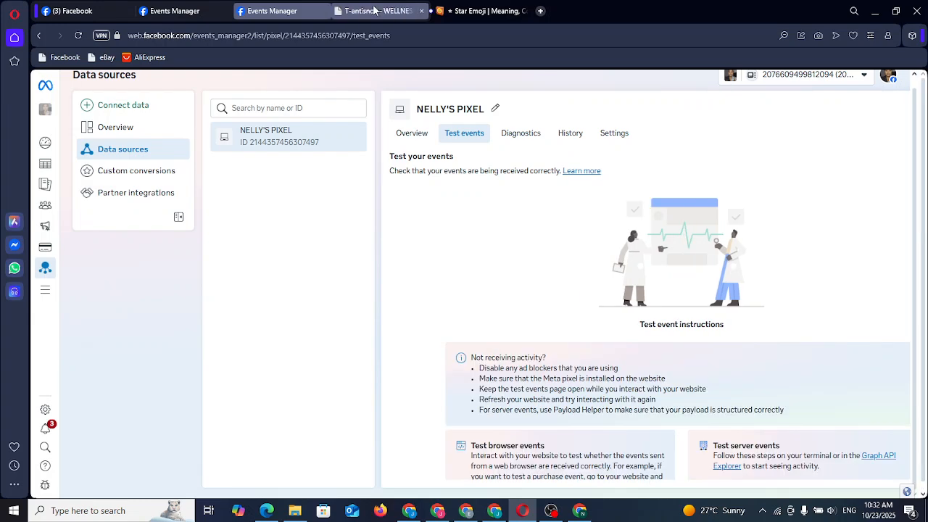
scroll(572, 290, down, 2)
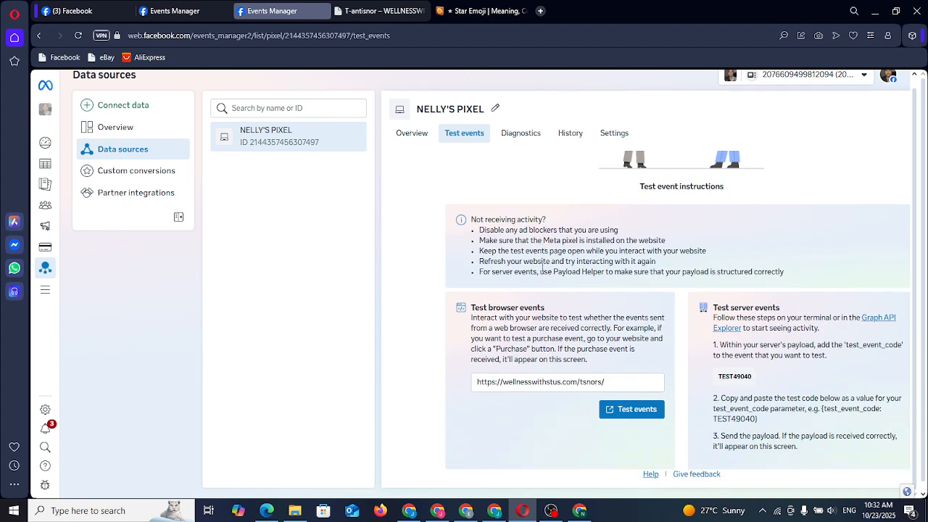
- Refresh the thank-you page and look through Test events again for activity from it
click(354, 13)
click(77, 38)
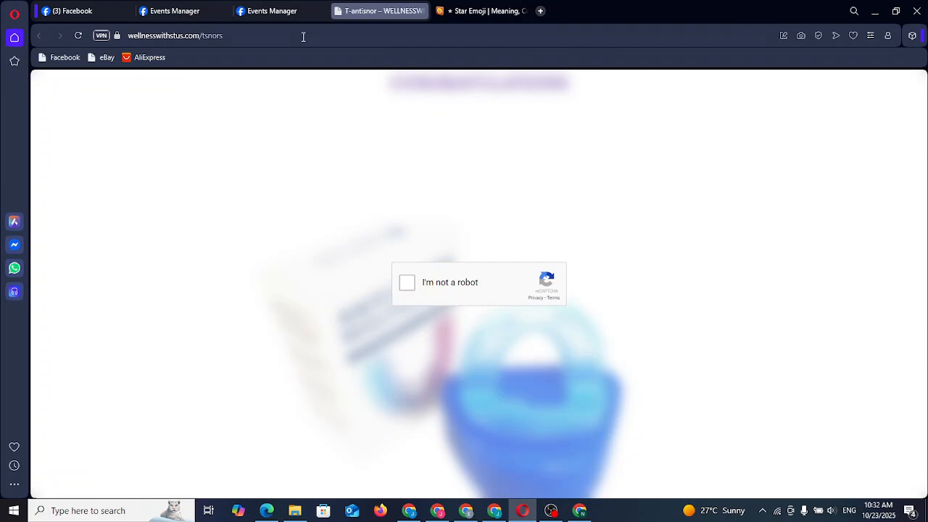
click(281, 14)
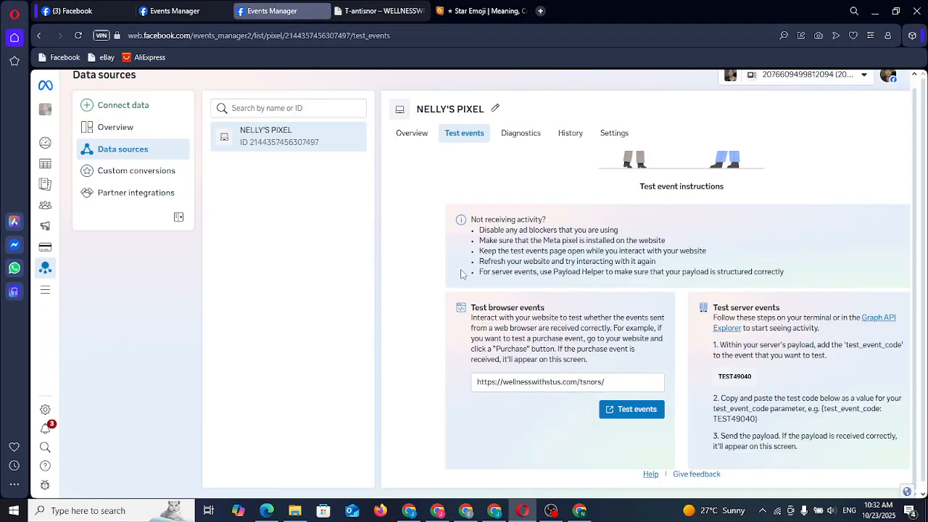
scroll(462, 269, up, 2)
scroll(461, 269, down, 1)
scroll(462, 269, up, 2)
scroll(462, 269, down, 2)
scroll(463, 270, up, 1)
scroll(464, 276, down, 1)
click(77, 35)
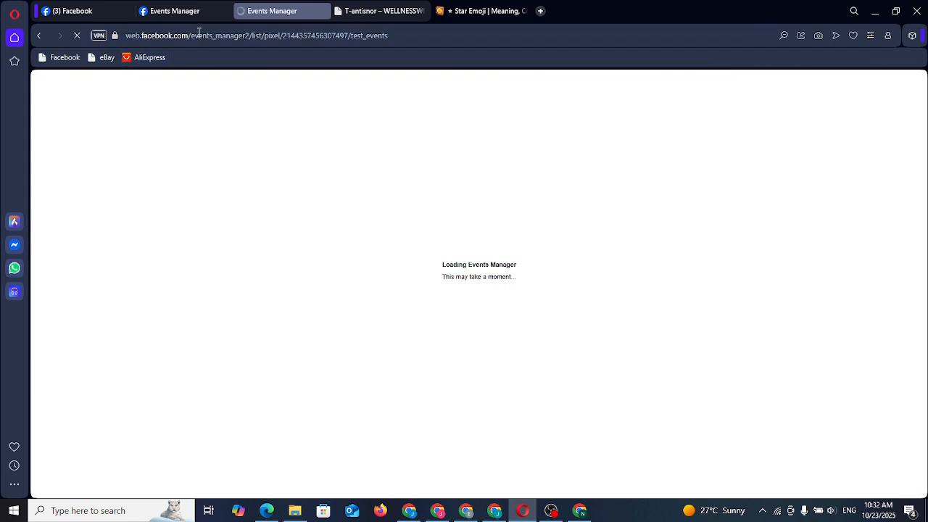
click(399, 11)
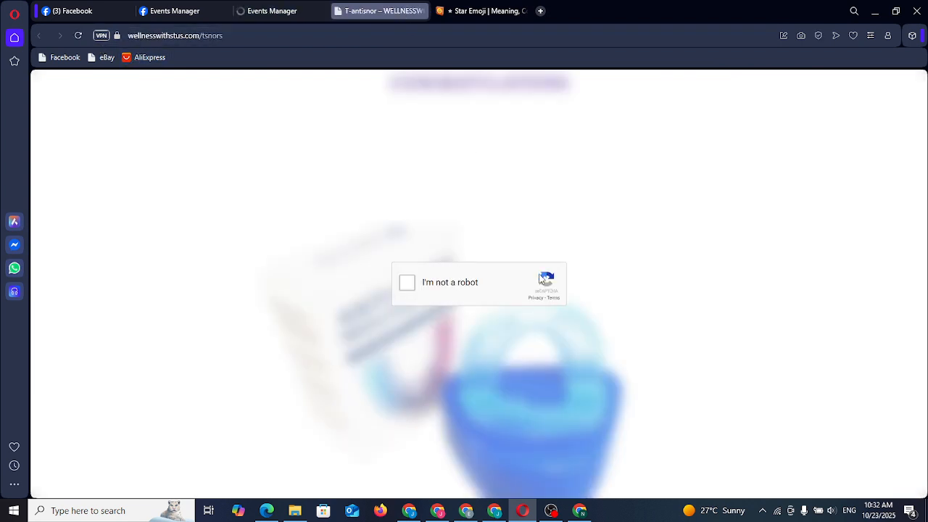
click(285, 11)
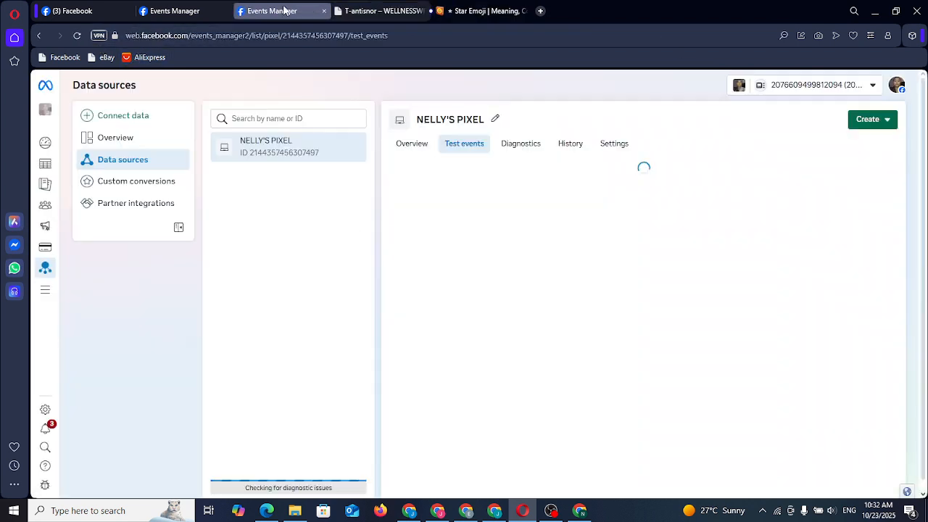
click(533, 439)
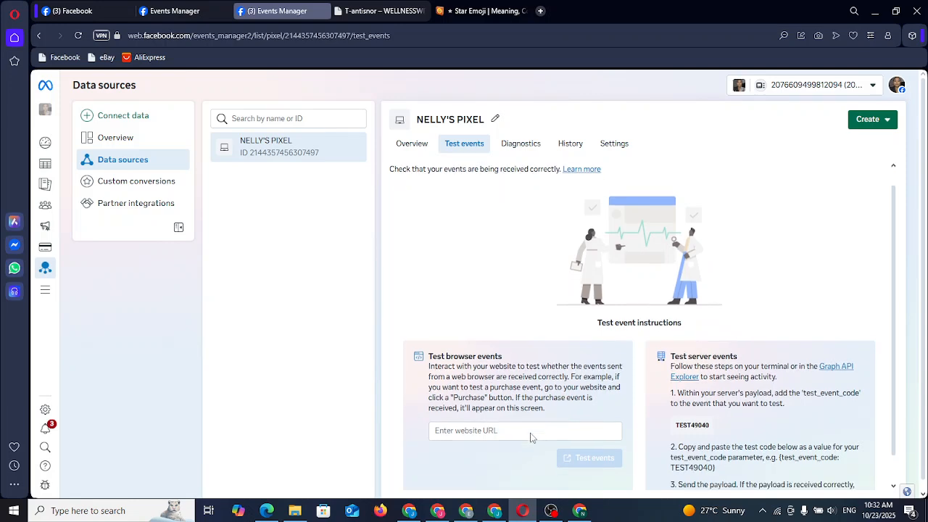
scroll(537, 428, down, 1)
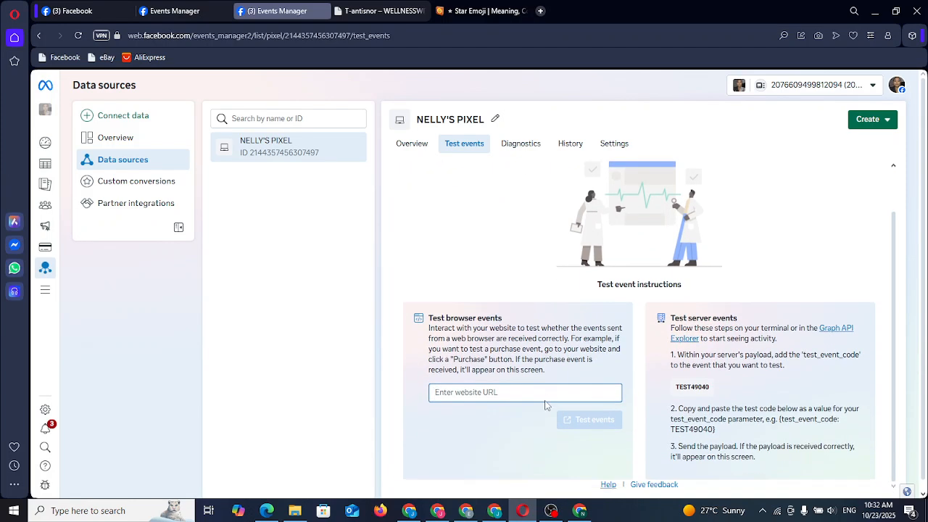
right_click(546, 407)
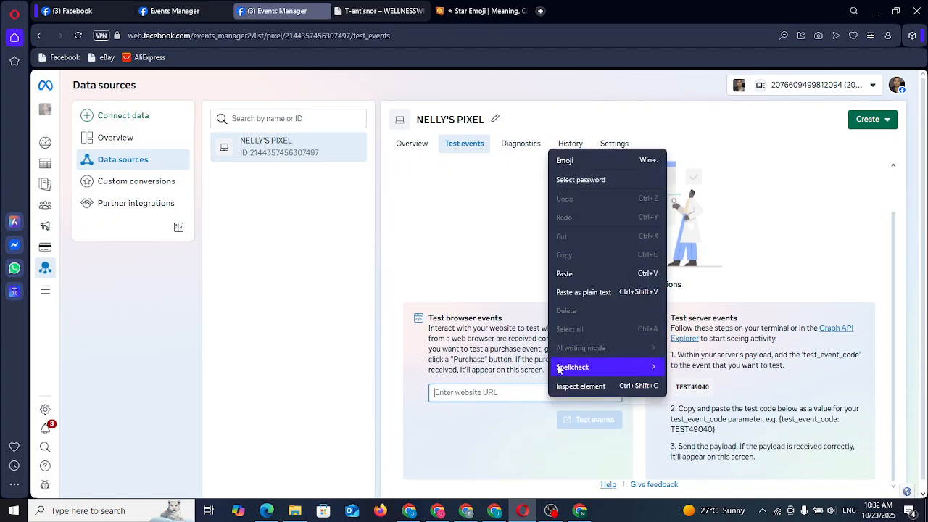
click(573, 290)
click(594, 424)
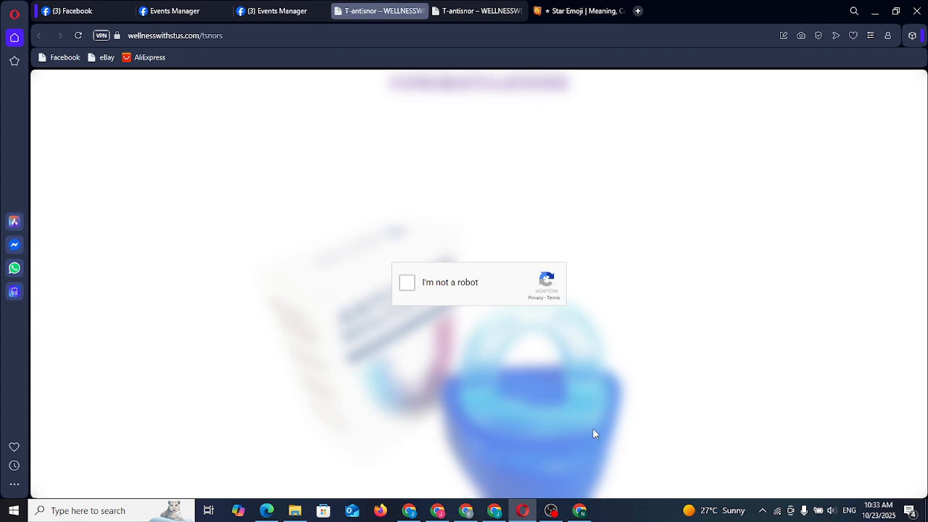
click(282, 12)
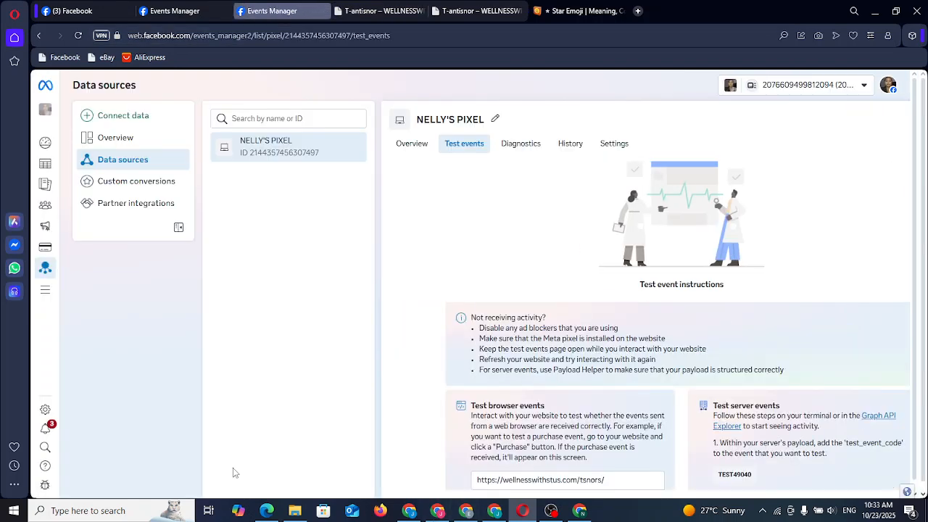
- Switch to Chrome and open the anti-snore thank-you page for editing with Elementor
click(413, 508)
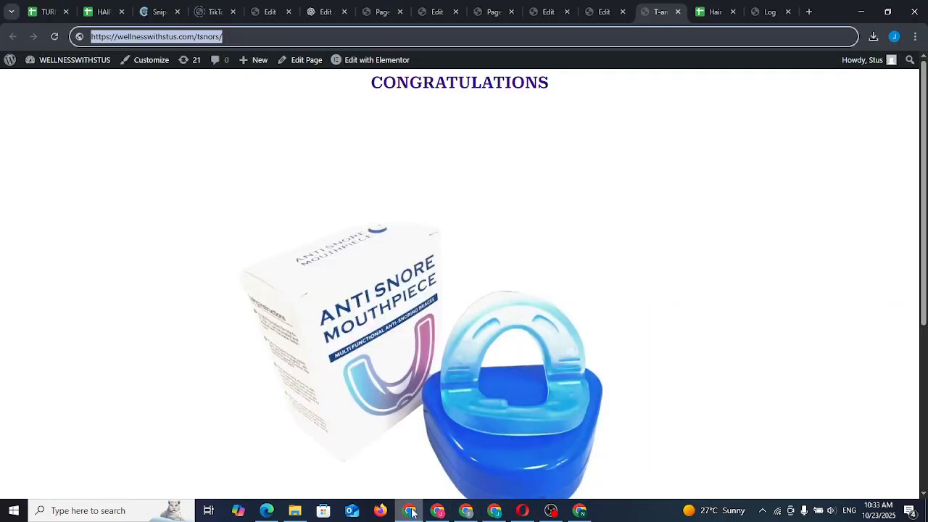
click(396, 64)
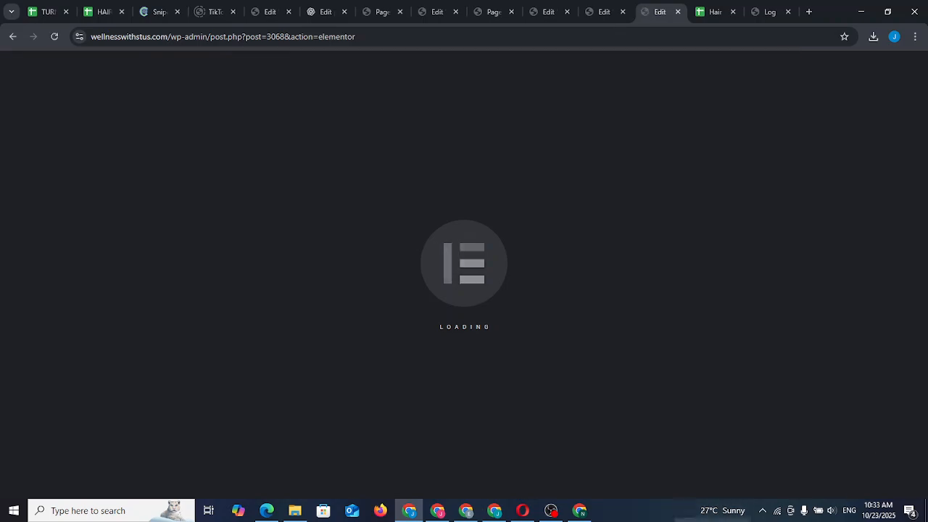
- Switch back to Opera, open the draft campaign TEST--ANTI SNORE--NIG in Ads Manager, and publish it with its ad set and ads
click(521, 511)
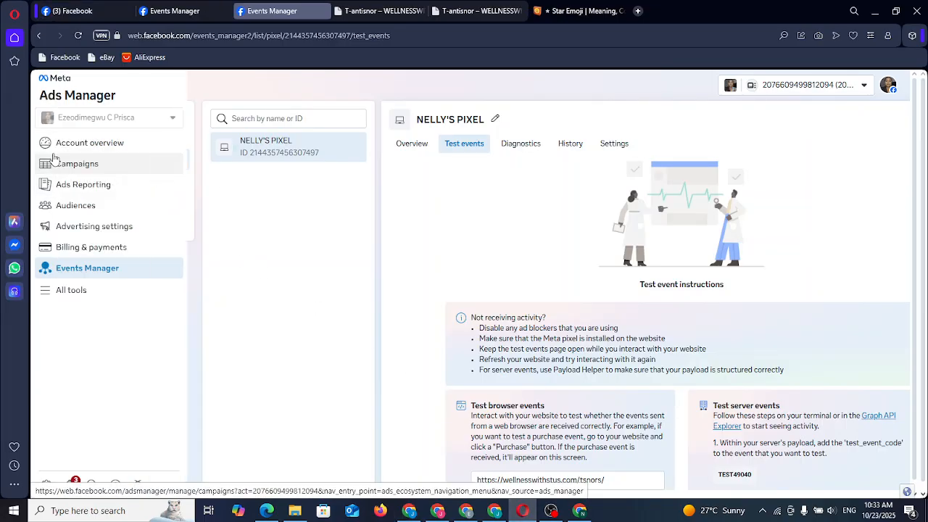
click(70, 162)
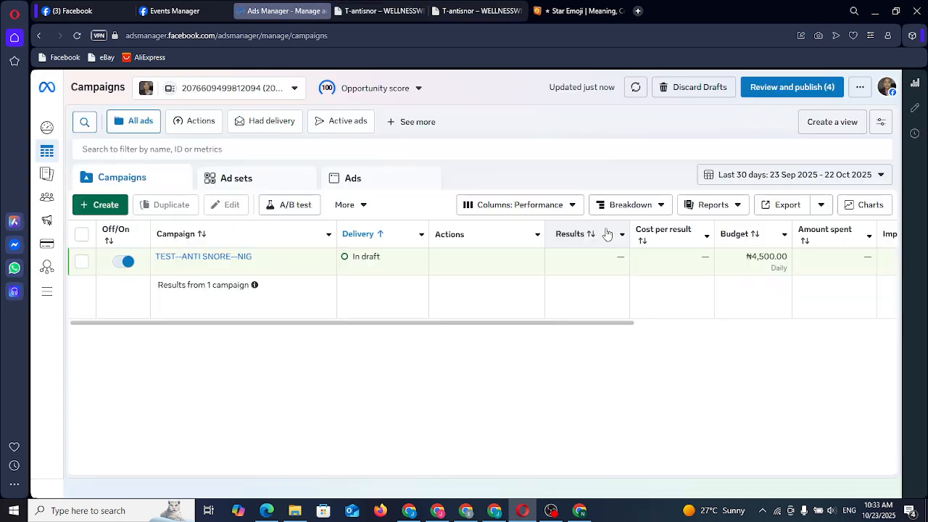
click(209, 269)
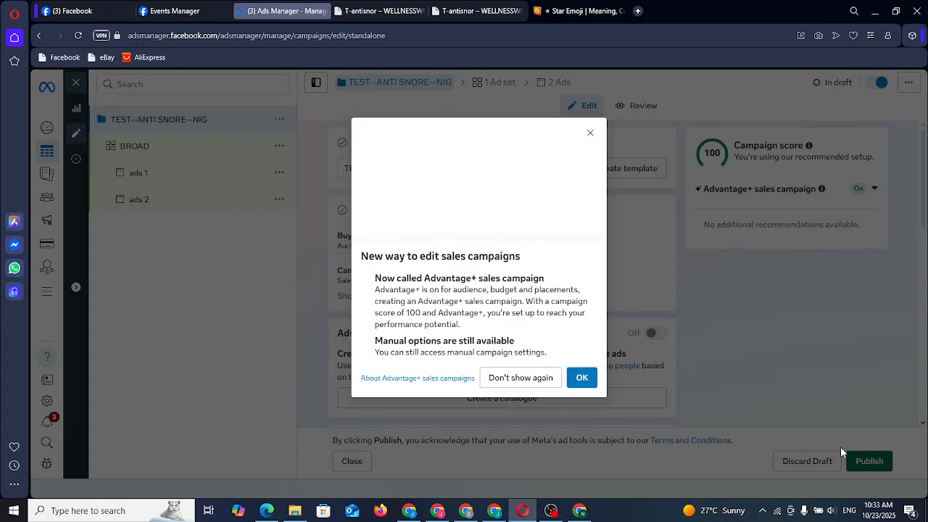
click(582, 378)
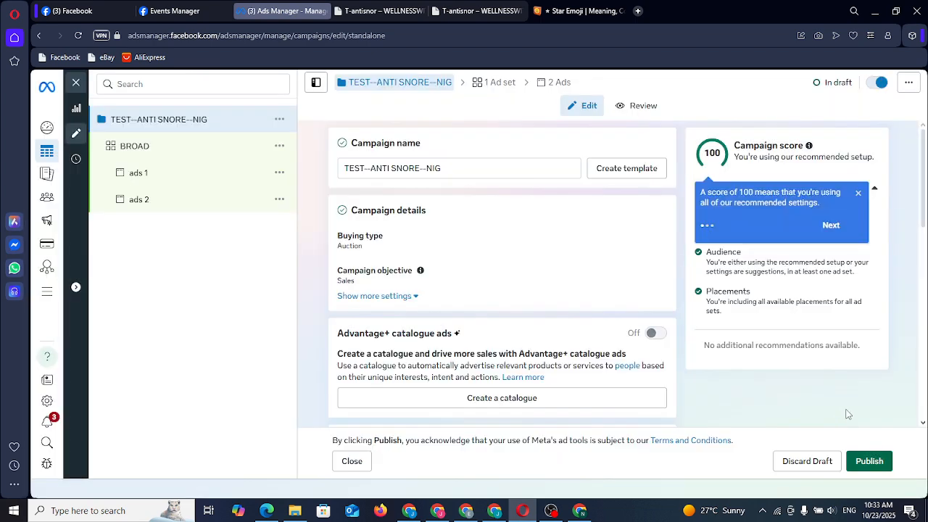
click(859, 463)
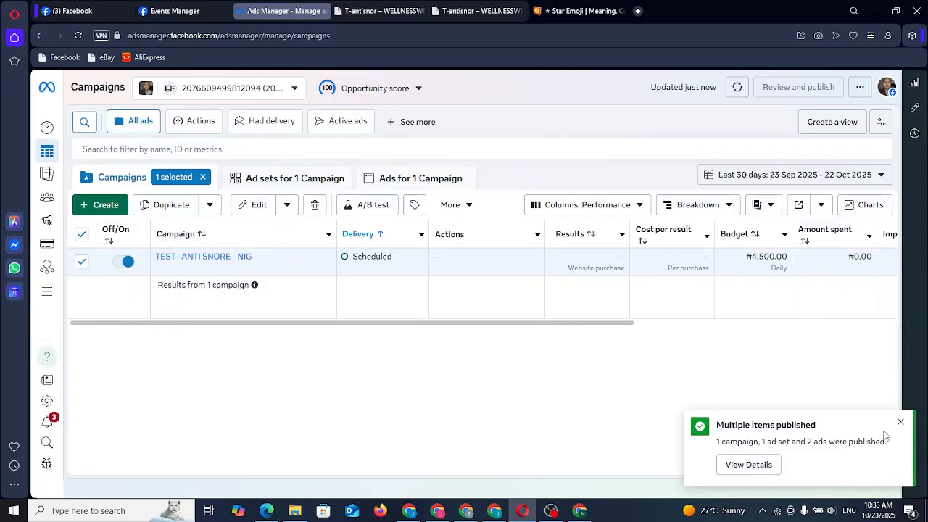
- Go to the ad account's Billing & payments and start adding funds with a custom amount of ₦2,000.00
mouse_move(36, 290)
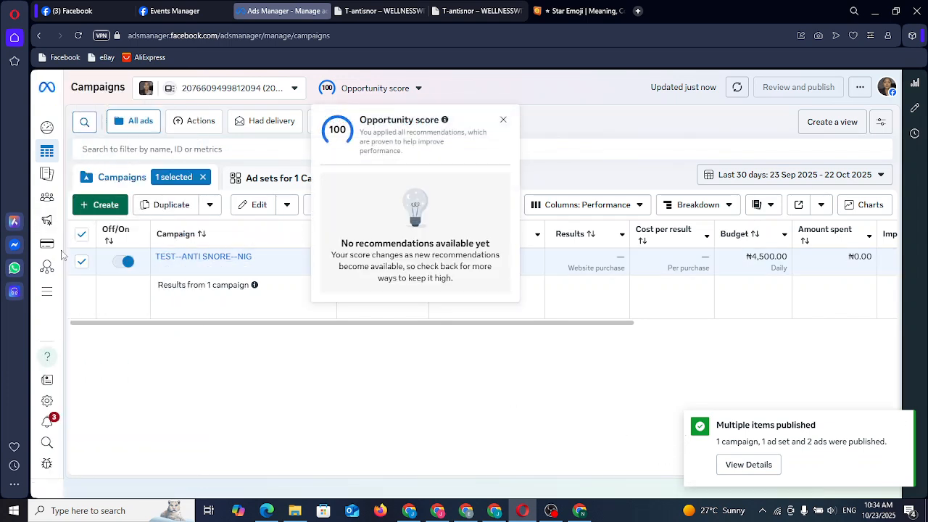
mouse_move(69, 253)
click(81, 254)
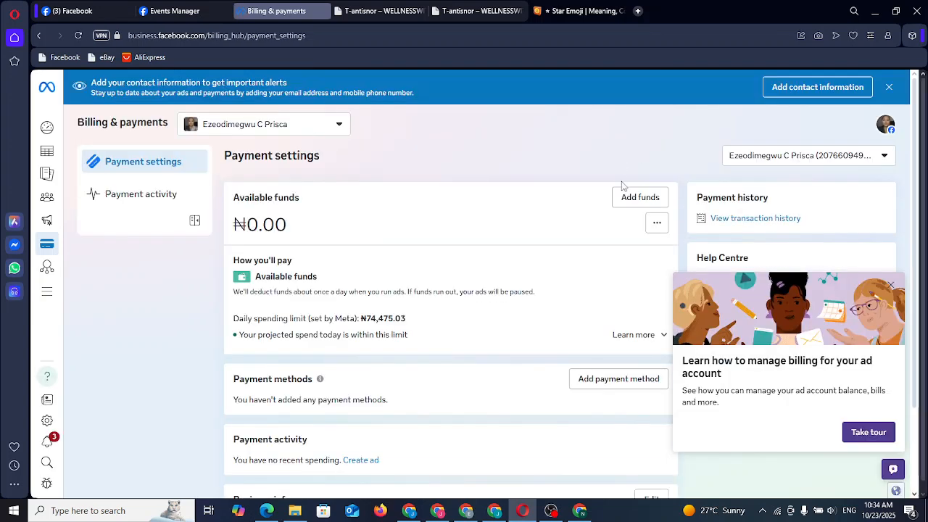
click(634, 199)
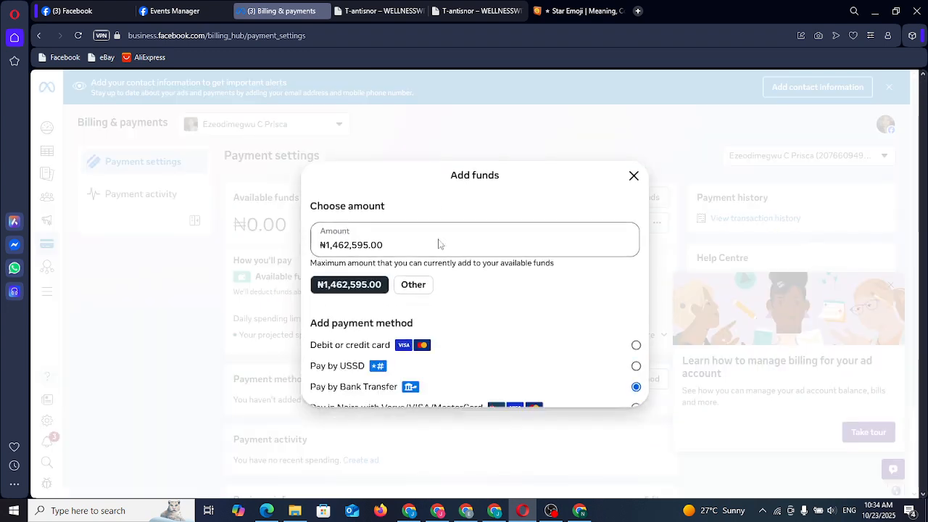
click(419, 248)
click(373, 202)
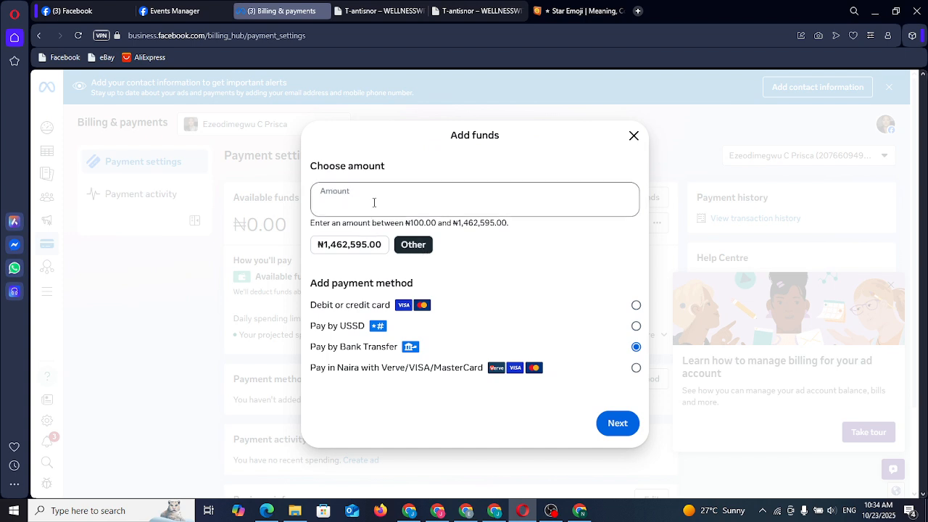
text(2000)
click(424, 428)
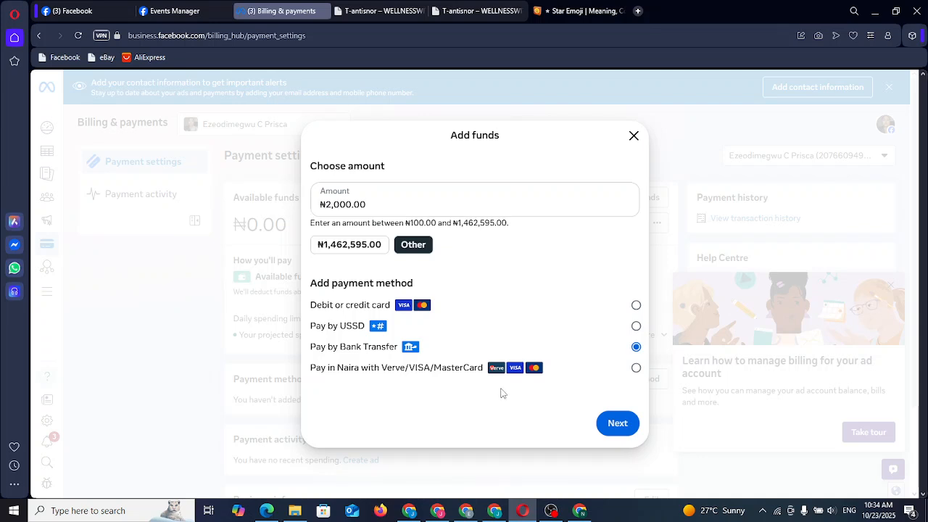
- Pay for the ad account funds with Pay by Bank Transfer and finish the top-up
click(613, 425)
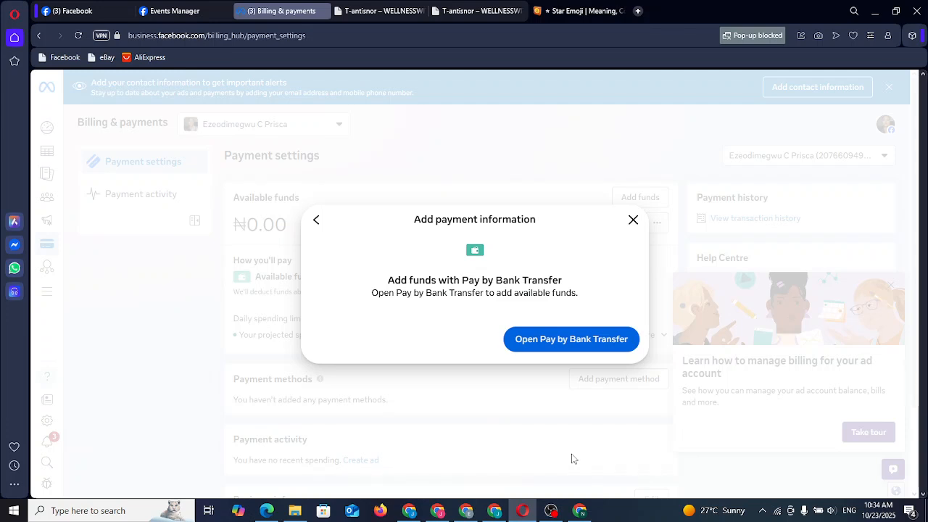
click(566, 337)
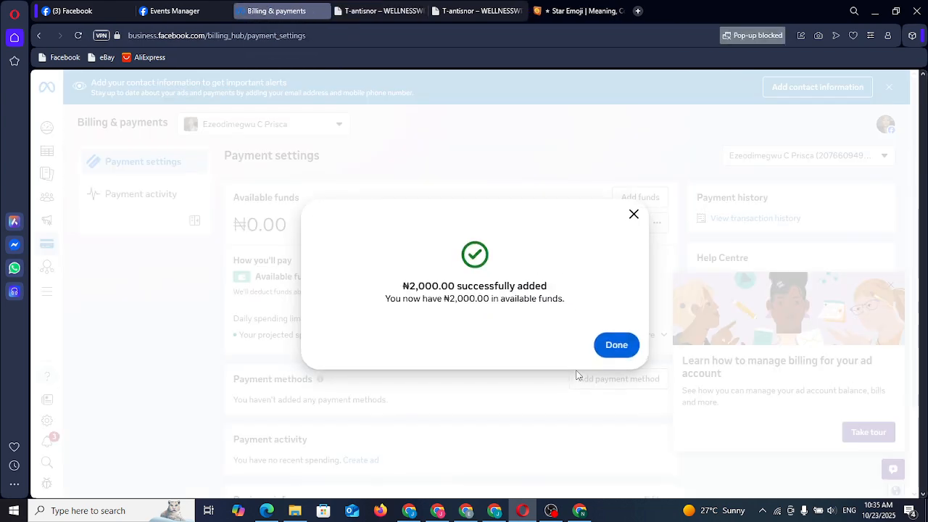
click(611, 344)
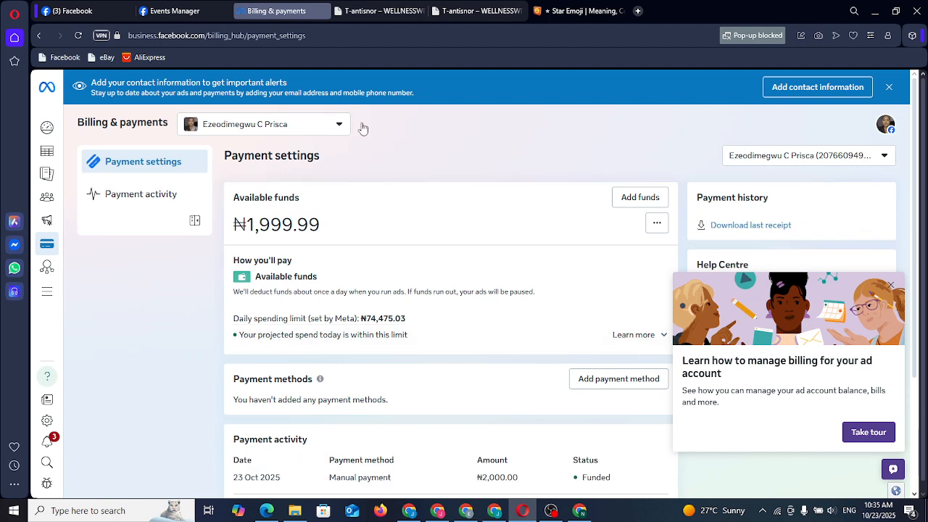